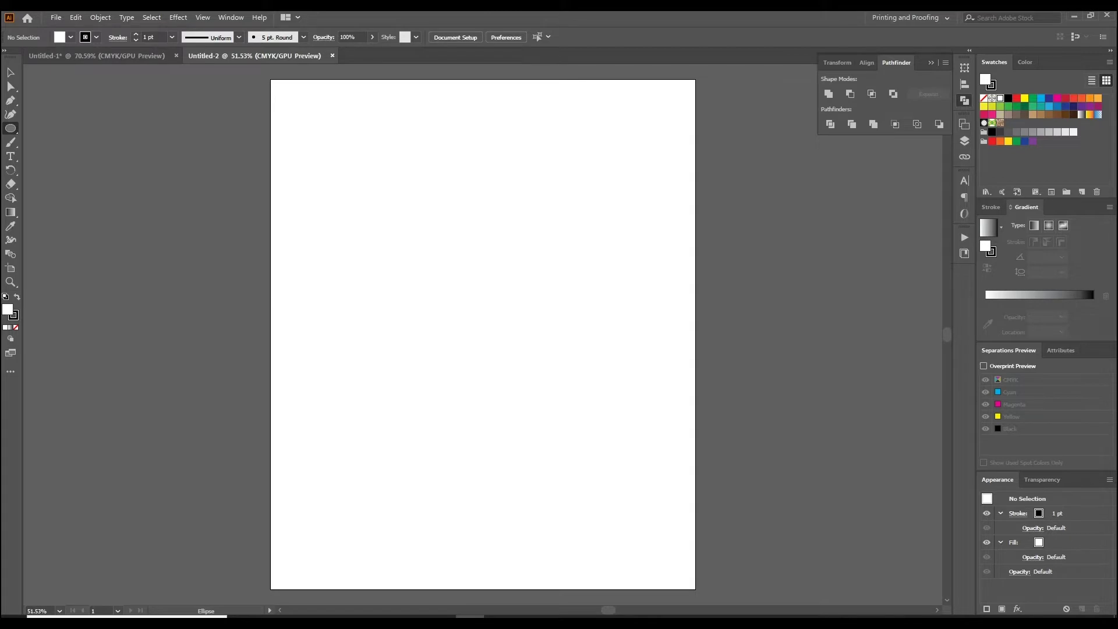
Step: Draw a circle about 456 pt wide with orange fill and no stroke
left_click_drag(379, 229, 552, 401)
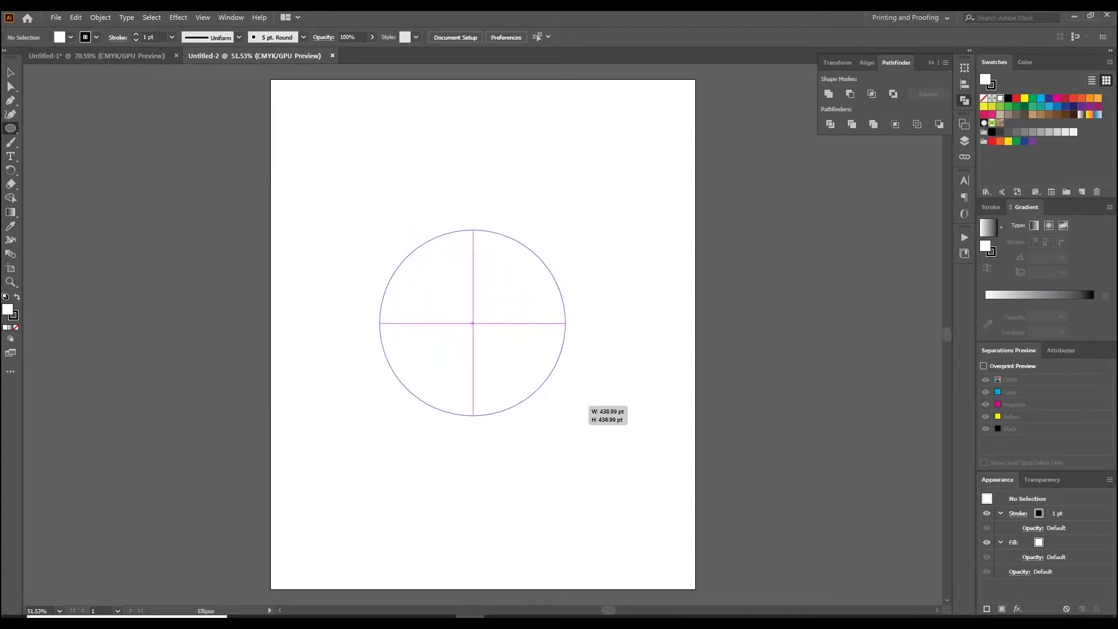
left_click_drag(551, 402, 574, 424)
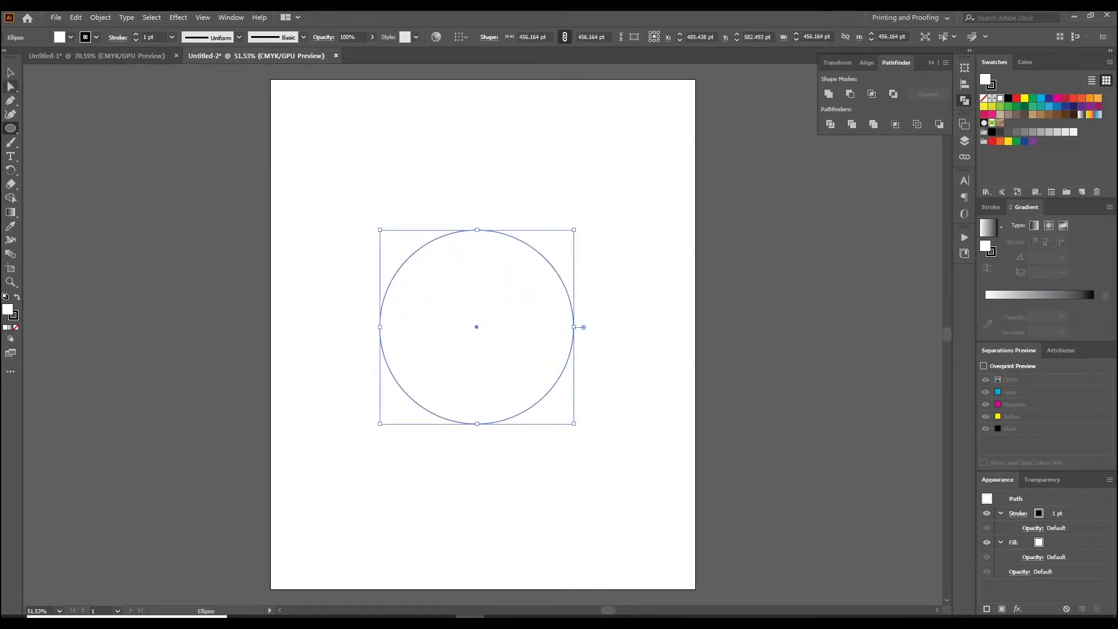
key("v")
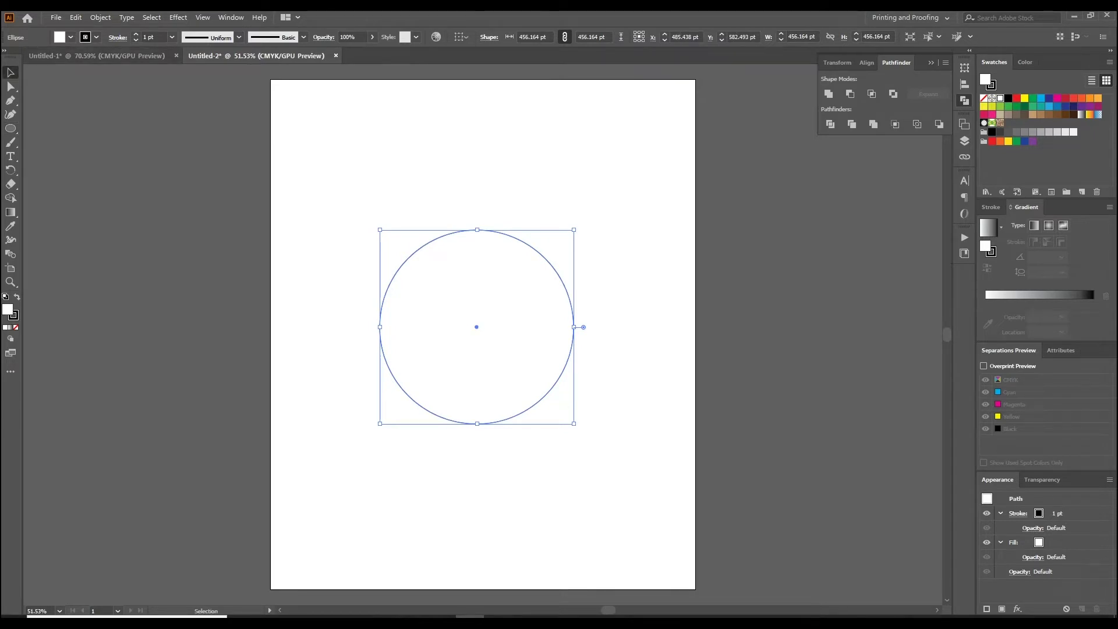
left_click(70, 37)
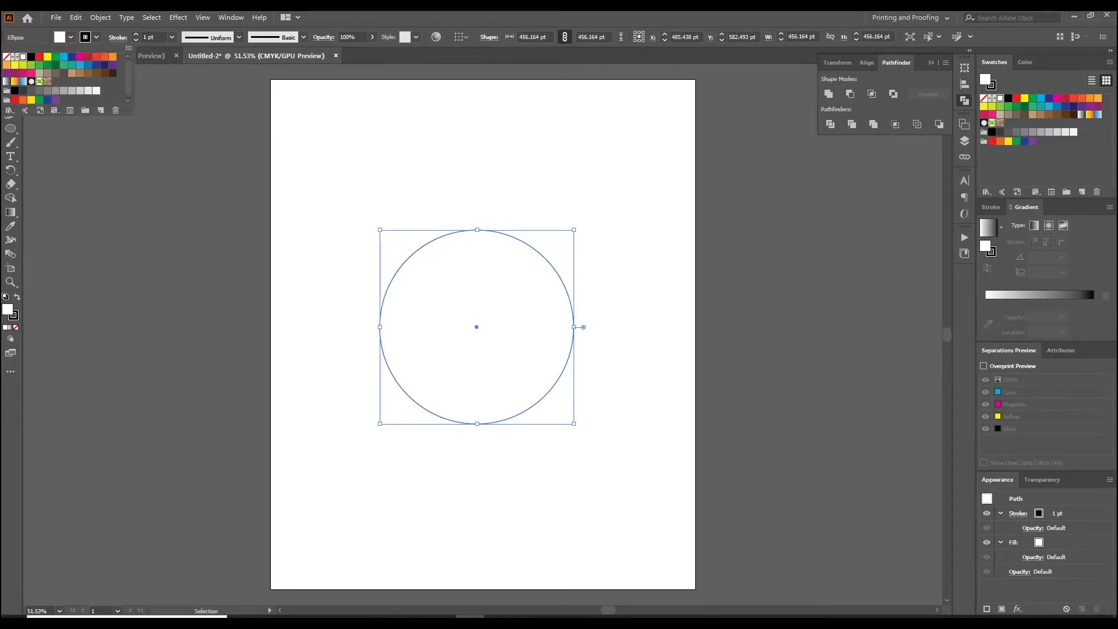
left_click(112, 57)
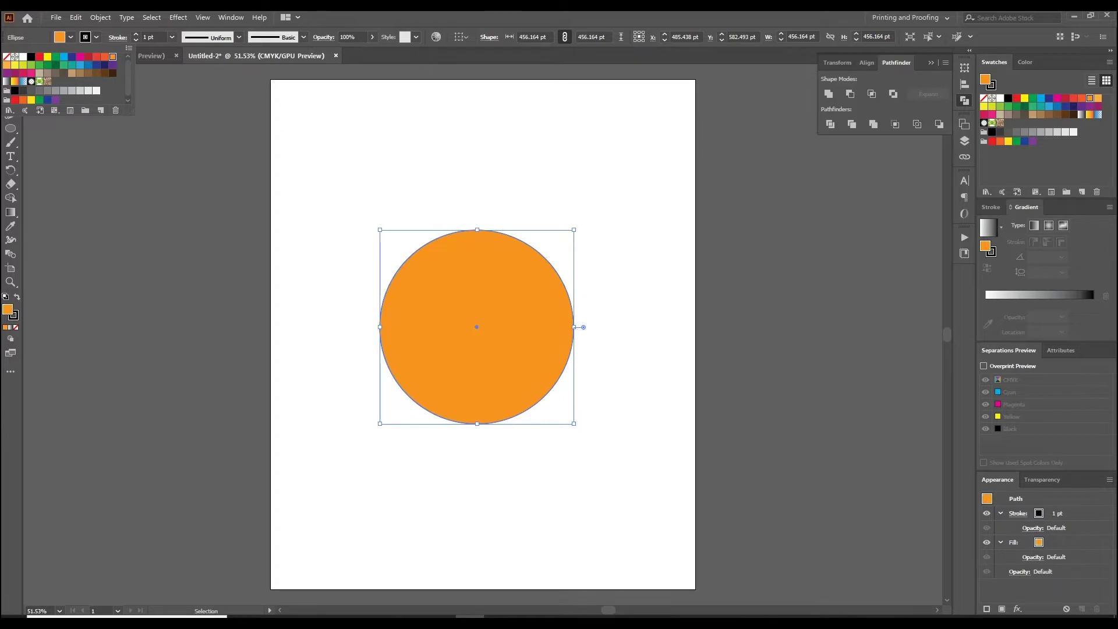
key("Escape")
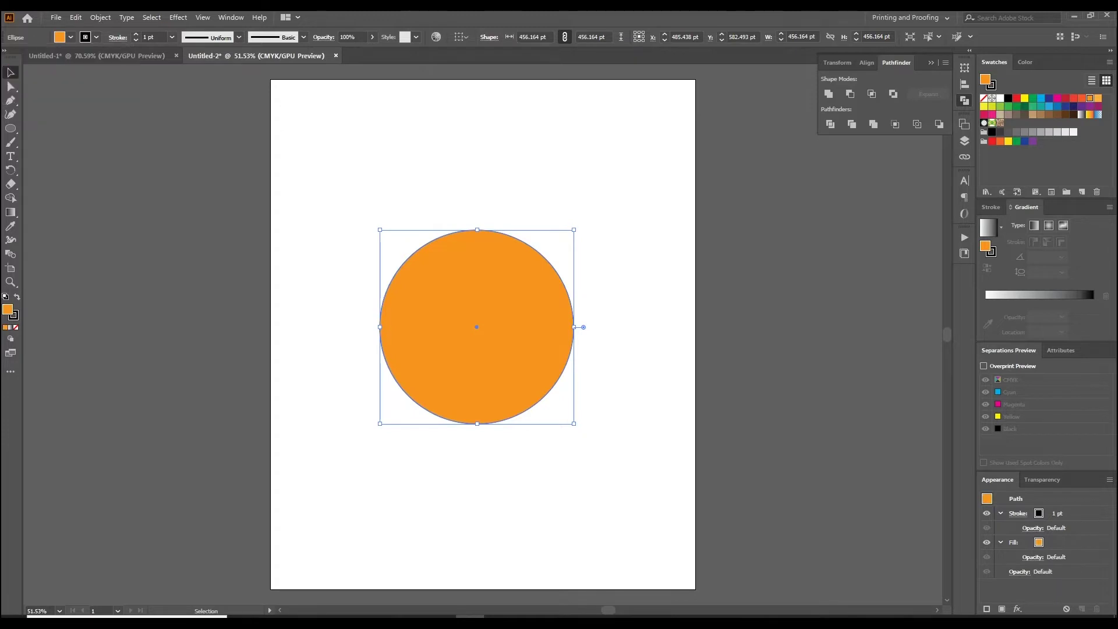
left_click(96, 36)
left_click(9, 53)
key("Escape")
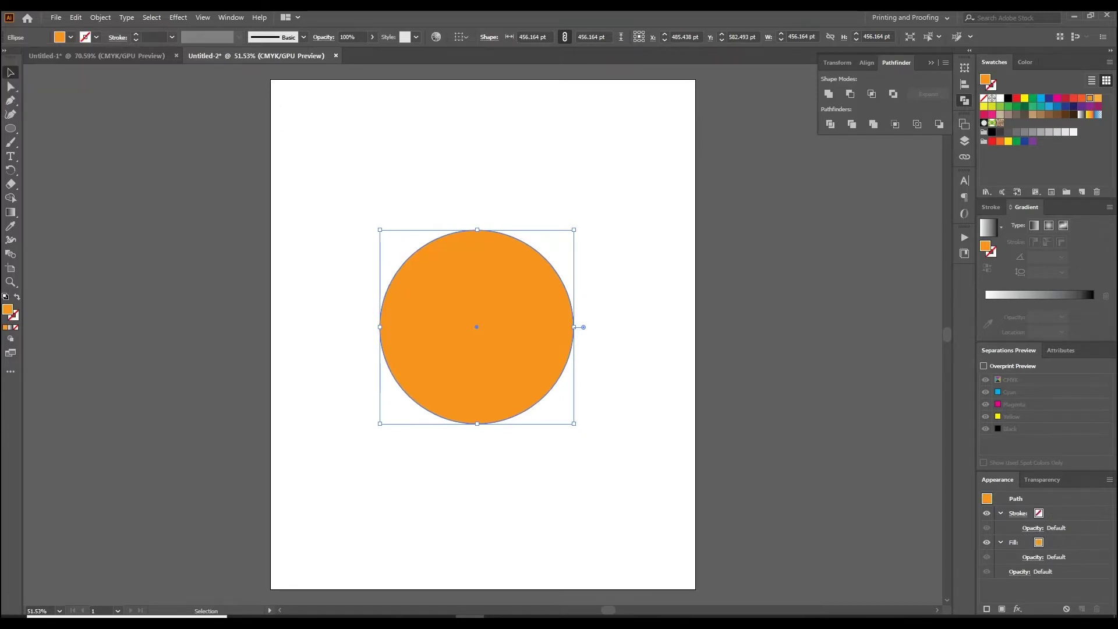
Step: Scale the circle up to 498.63 pt wide, then place a first curve point above it
key("ctrl+shift+a")
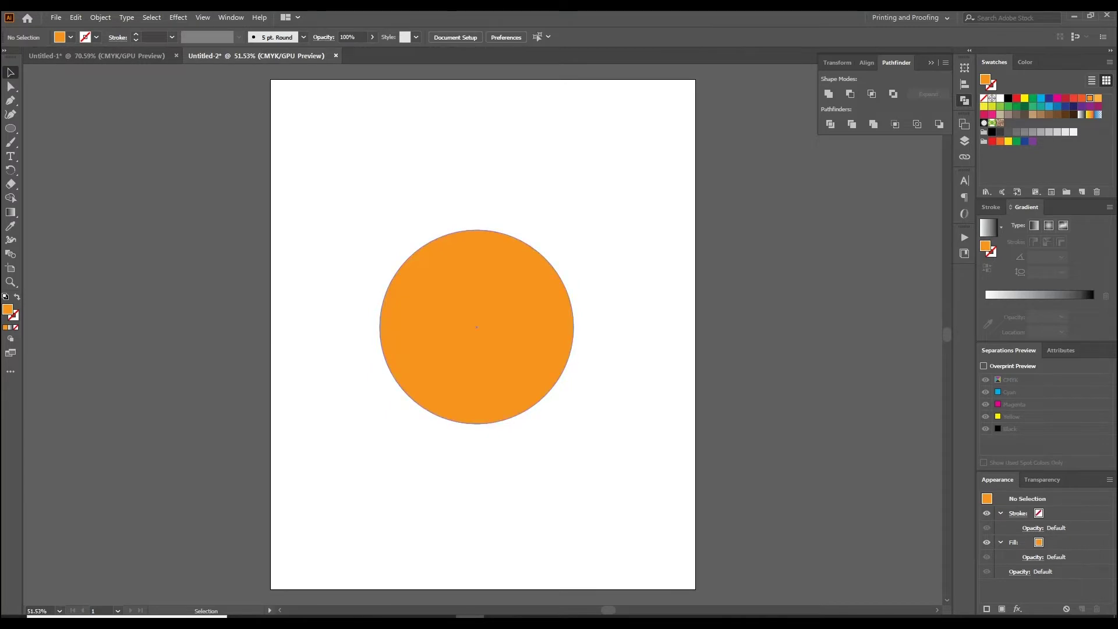
left_click(474, 325)
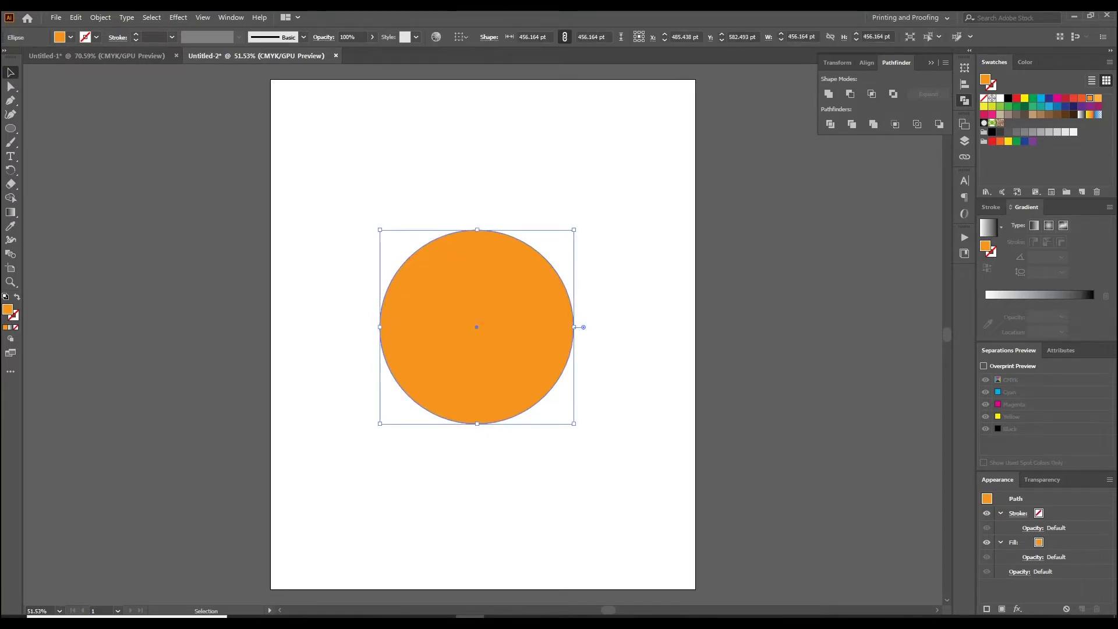
key("ctrl+shift+a")
left_click(545, 262)
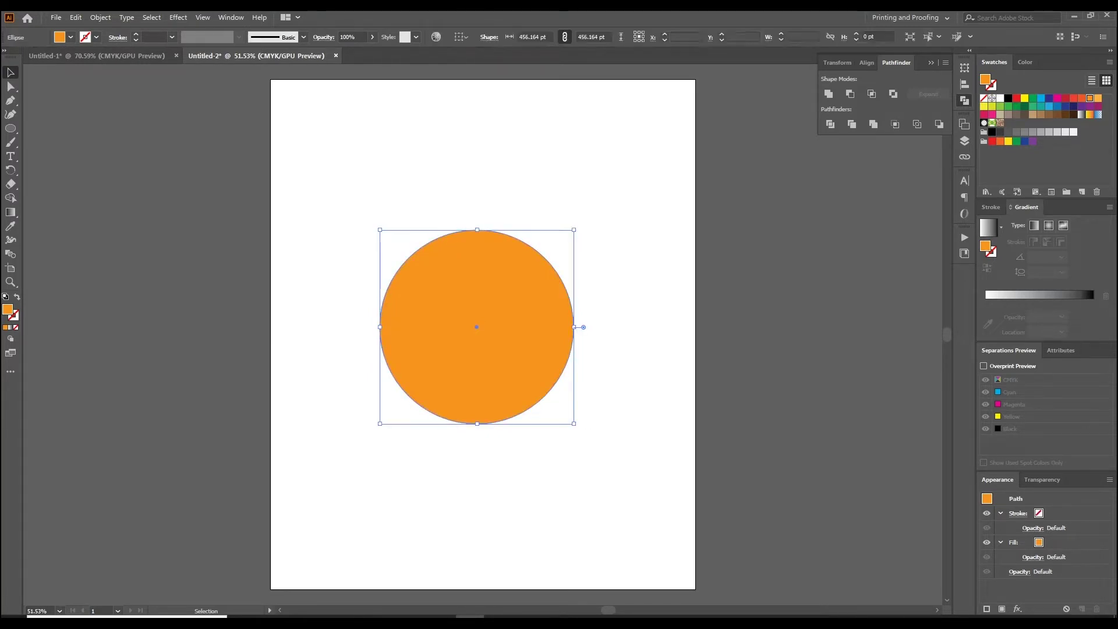
left_click_drag(573, 424, 591, 441)
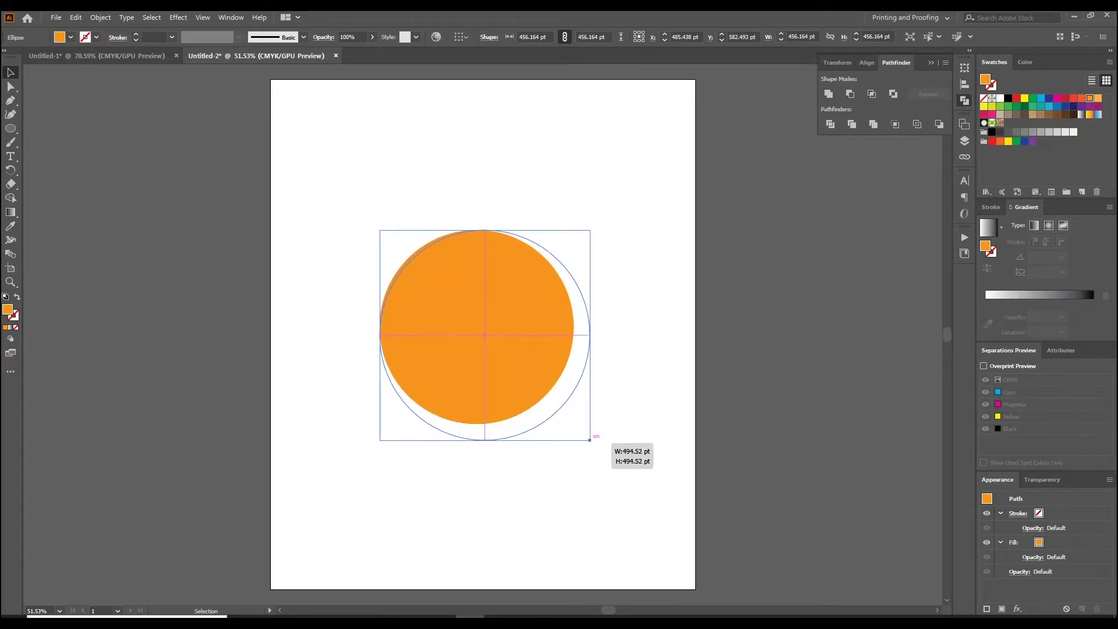
left_click_drag(591, 441, 592, 441)
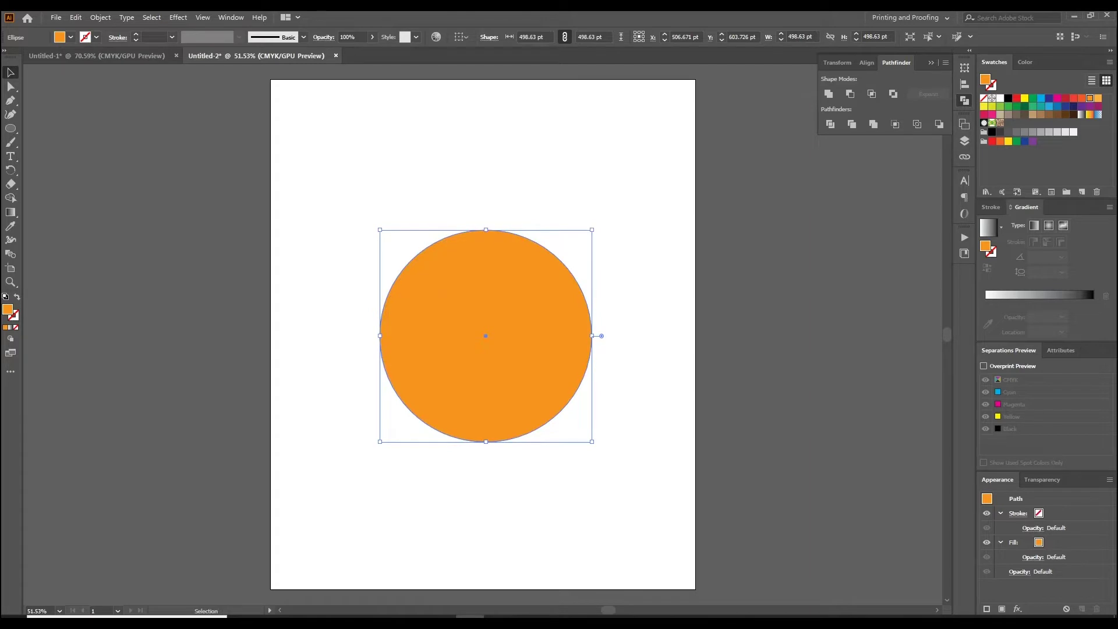
key("ctrl+shift+a")
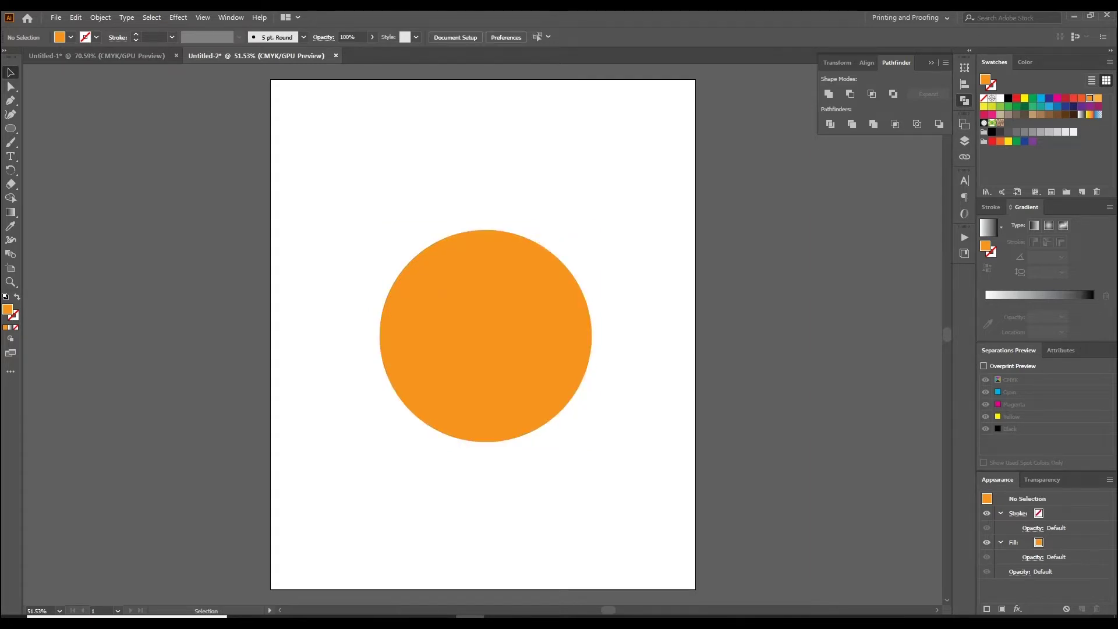
key("shift+grave")
left_click(436, 230)
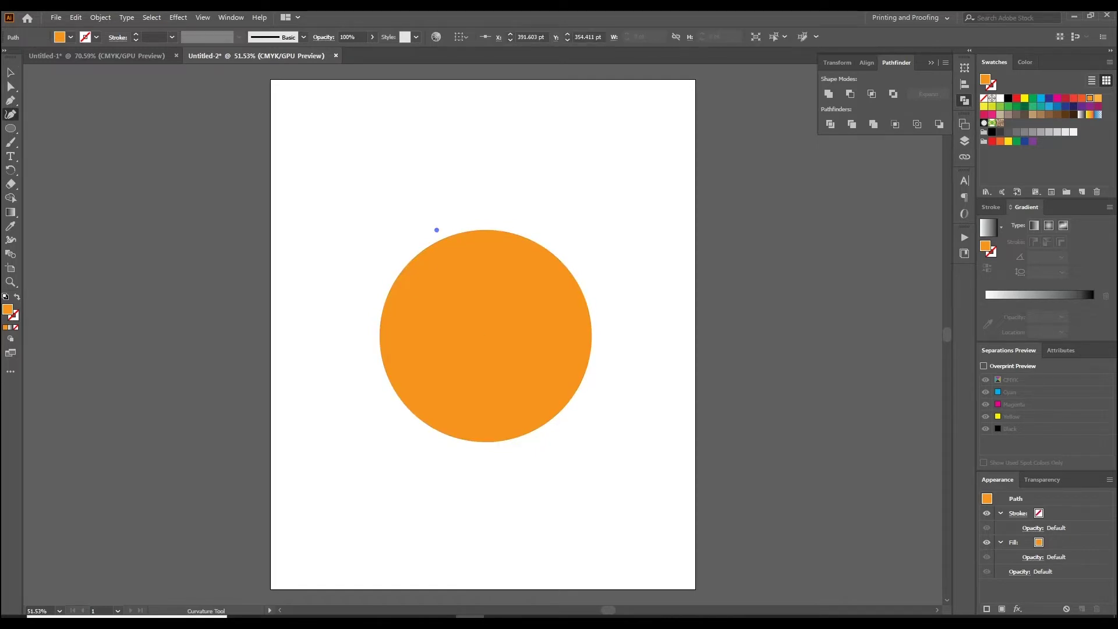
Step: Trace a closed wavy swoosh over the circle's upper-left, then select it together with the circle
left_click(425, 267)
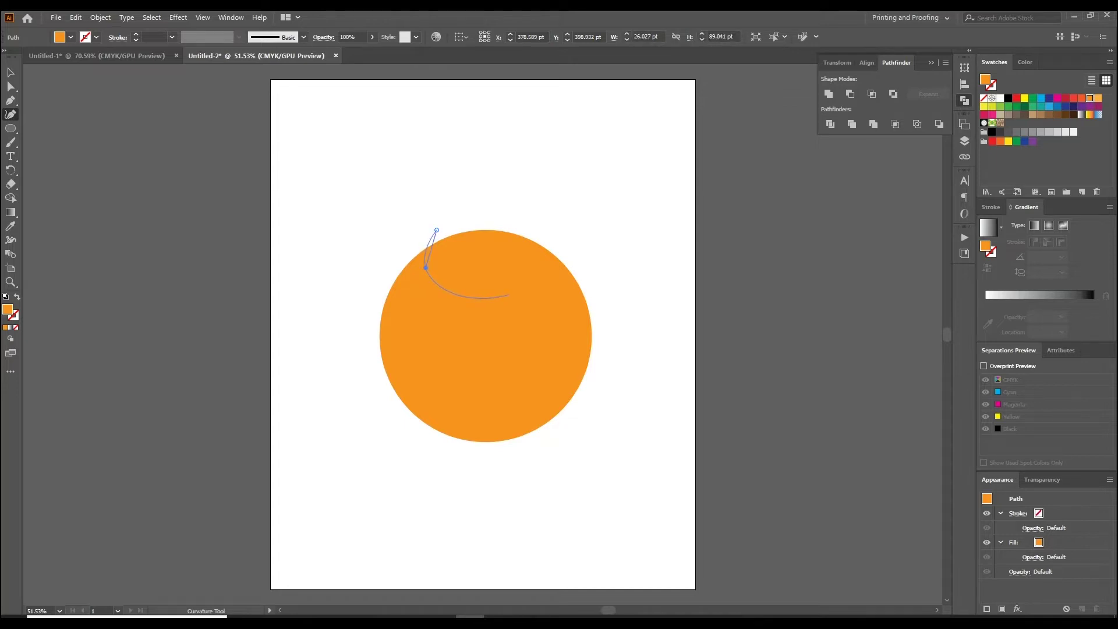
left_click(509, 294)
left_click(521, 291)
left_click(599, 325)
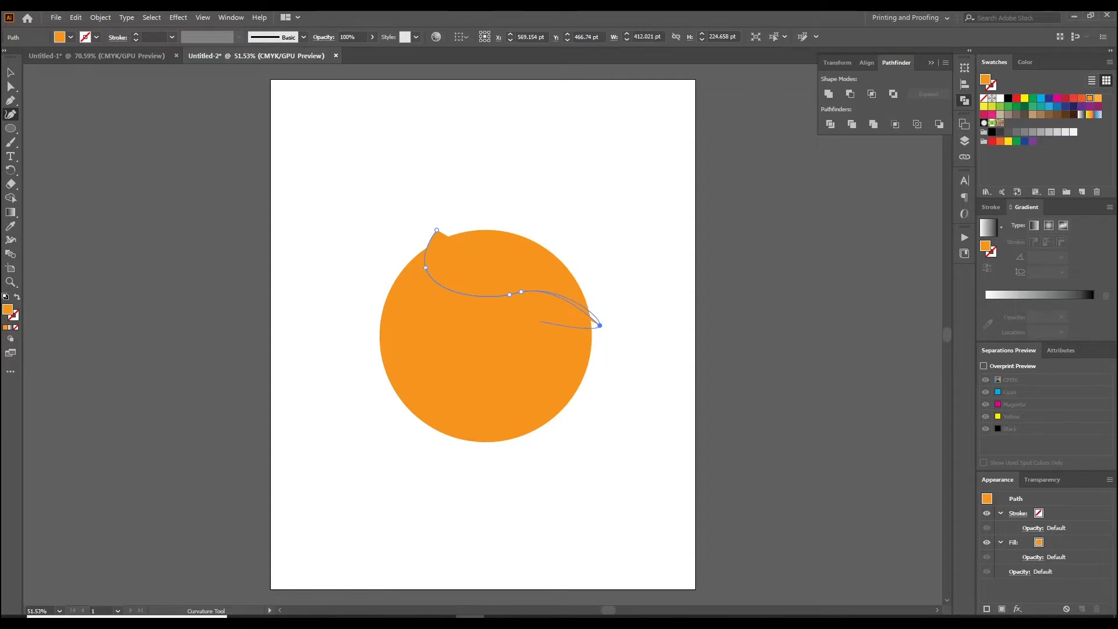
left_click(540, 322)
left_click(485, 333)
left_click(417, 341)
left_click(372, 284)
left_click(436, 233)
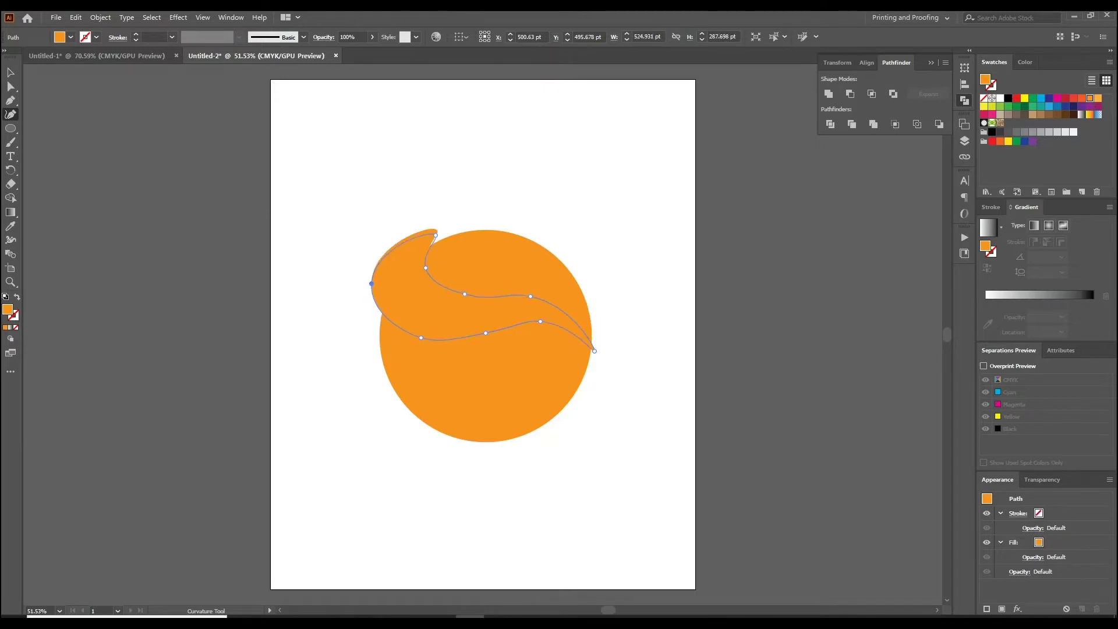
left_click_drag(435, 235, 432, 235)
key("v")
left_click_drag(381, 191, 593, 460)
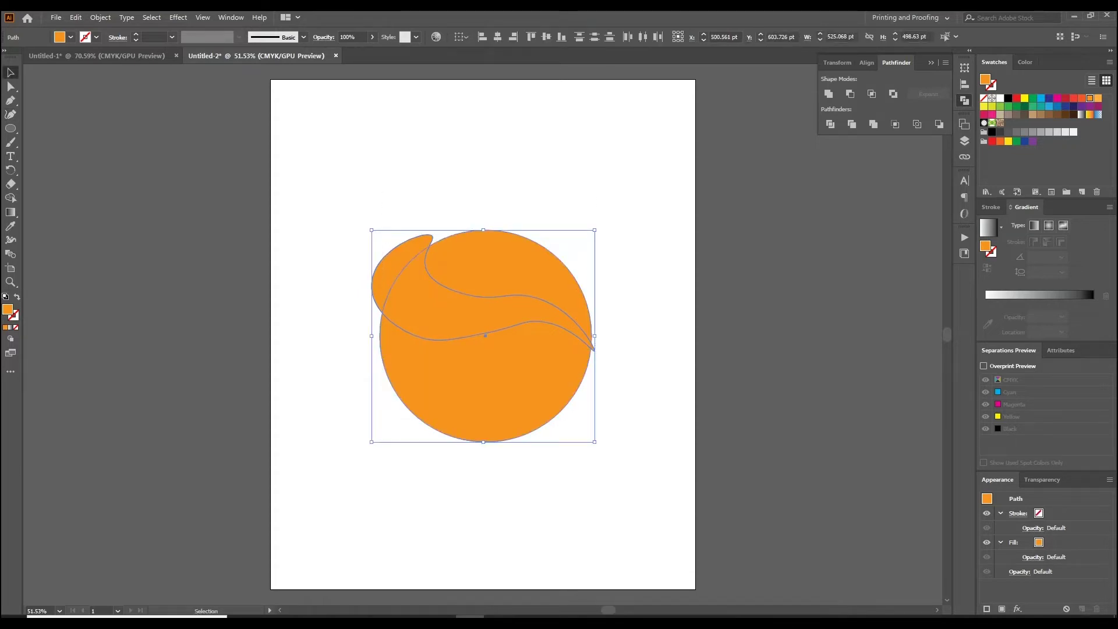
Step: Divide the circle along the swoosh, ungroup, and delete the middle band and top-left tip
left_click(830, 124)
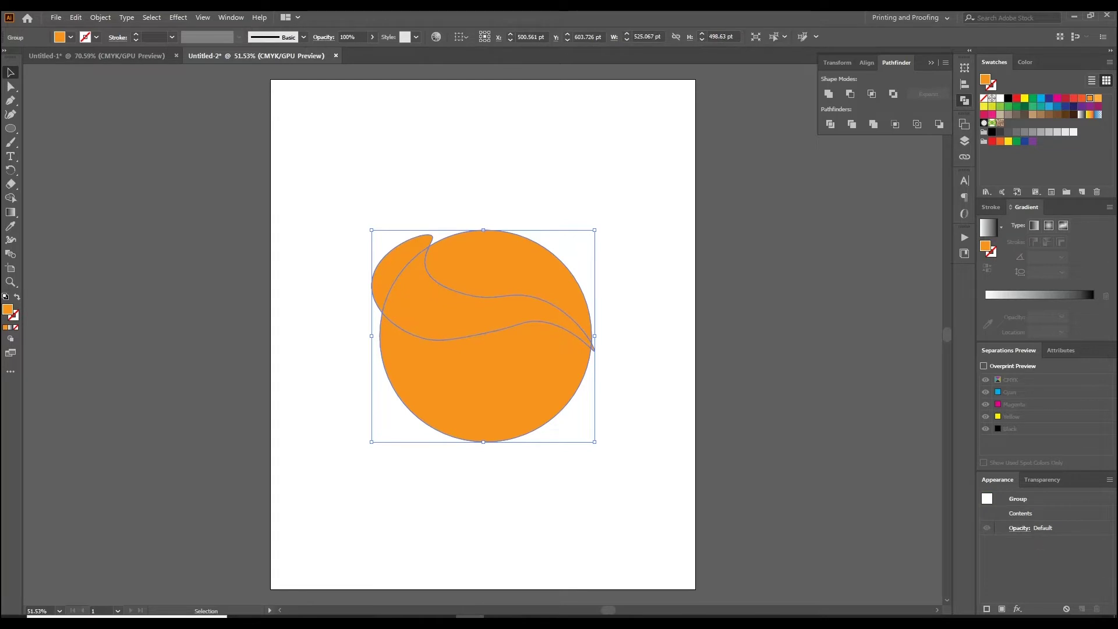
right_click(453, 274)
left_click(485, 370)
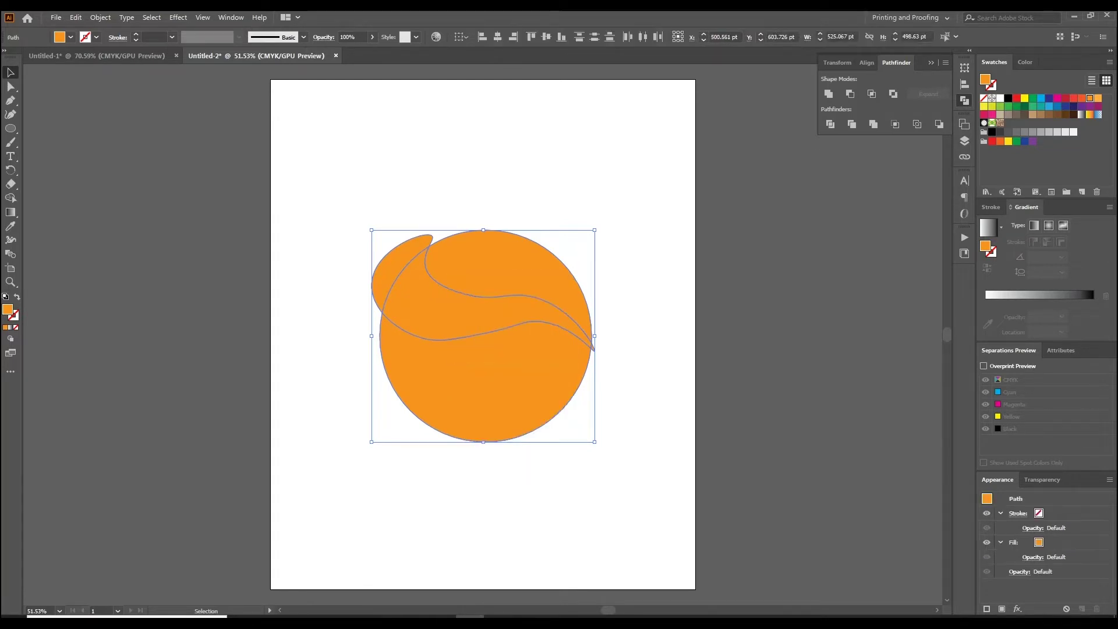
left_click(652, 175)
left_click(483, 317)
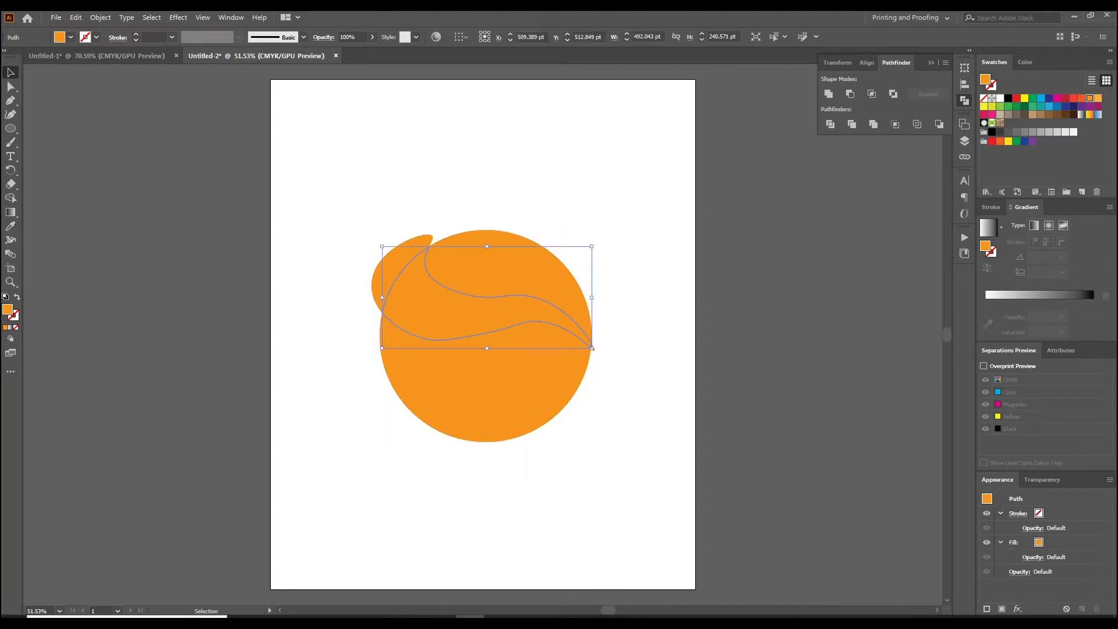
key("Delete")
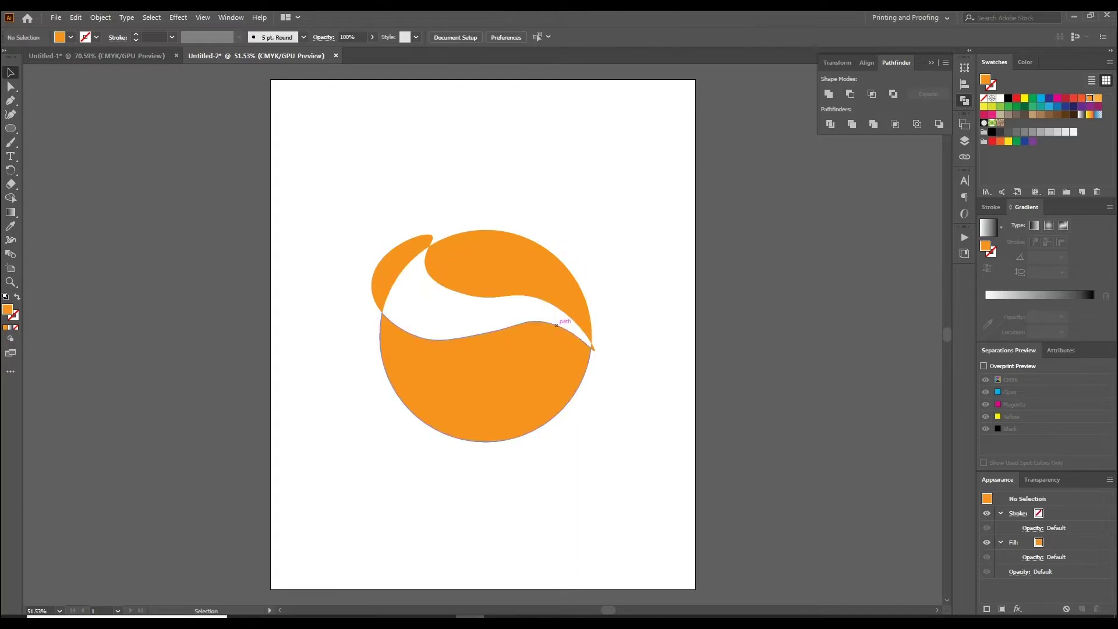
left_click(396, 274)
key("Delete")
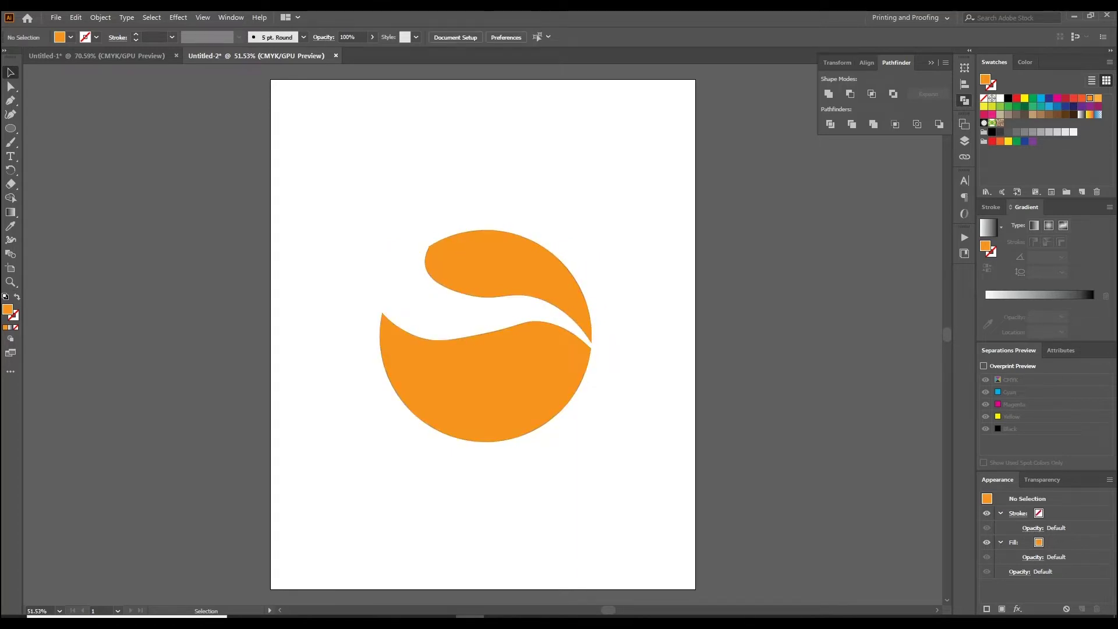
Step: Tilt the top orange piece slightly and begin a new curve left of the lower piece
left_click(506, 268)
left_click_drag(596, 347, 604, 337)
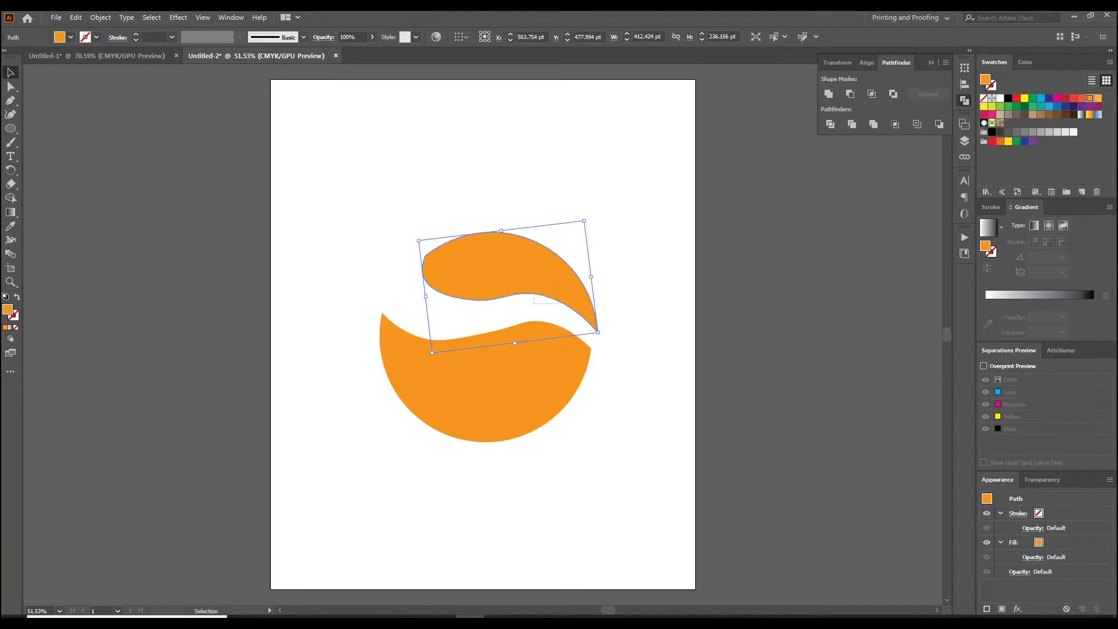
key("ctrl+z")
key("shift+grave")
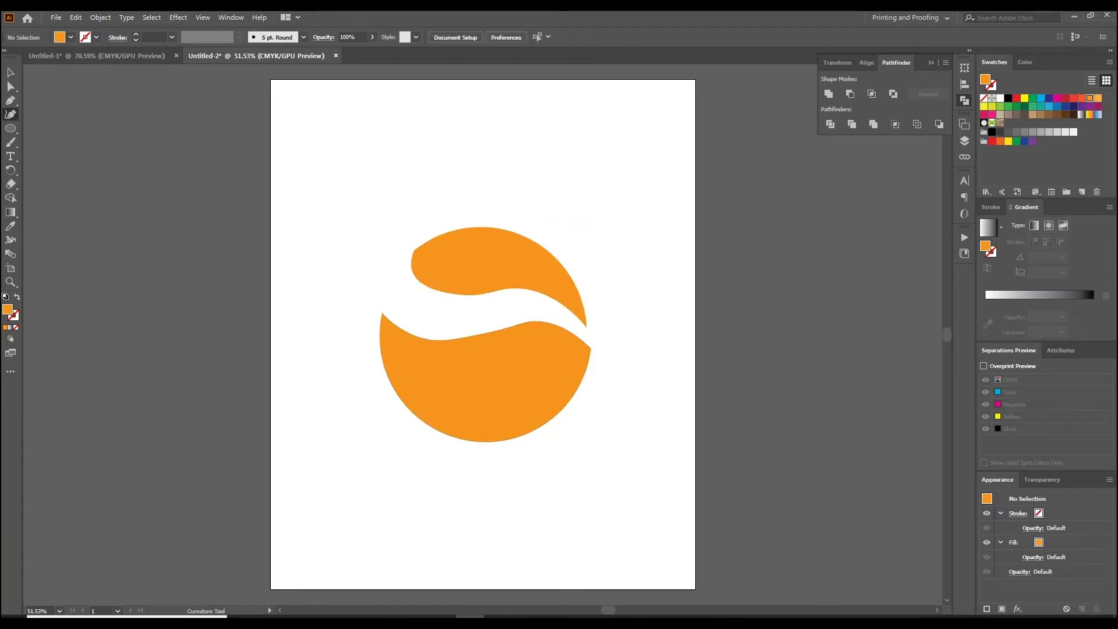
left_click(378, 362)
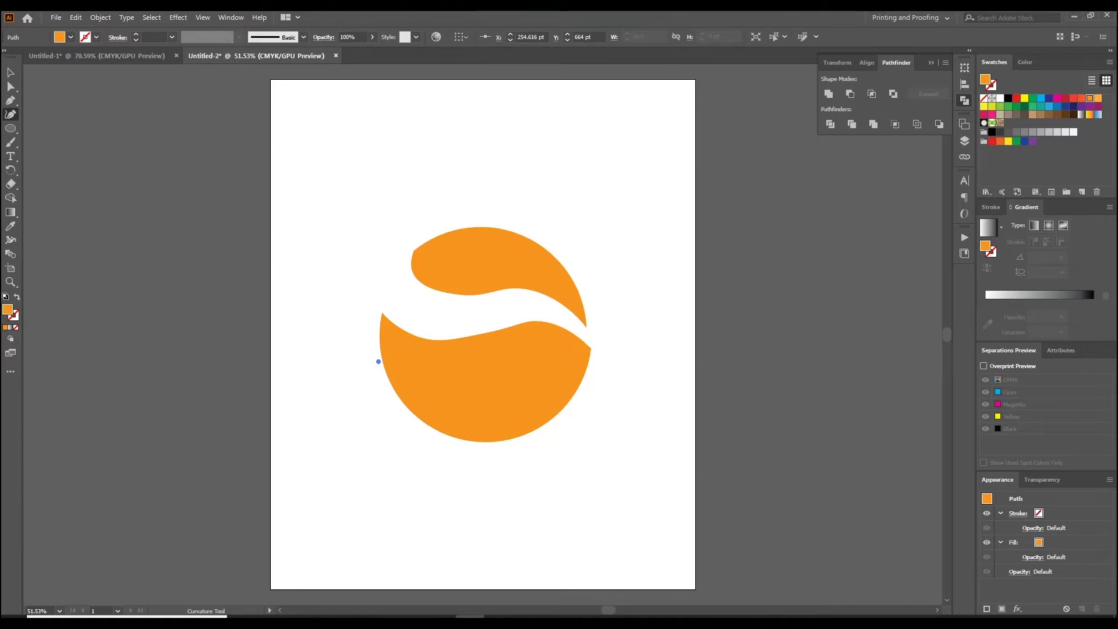
Step: Draw the wave's upper edge and right tip across the lower orange piece
left_click(411, 387)
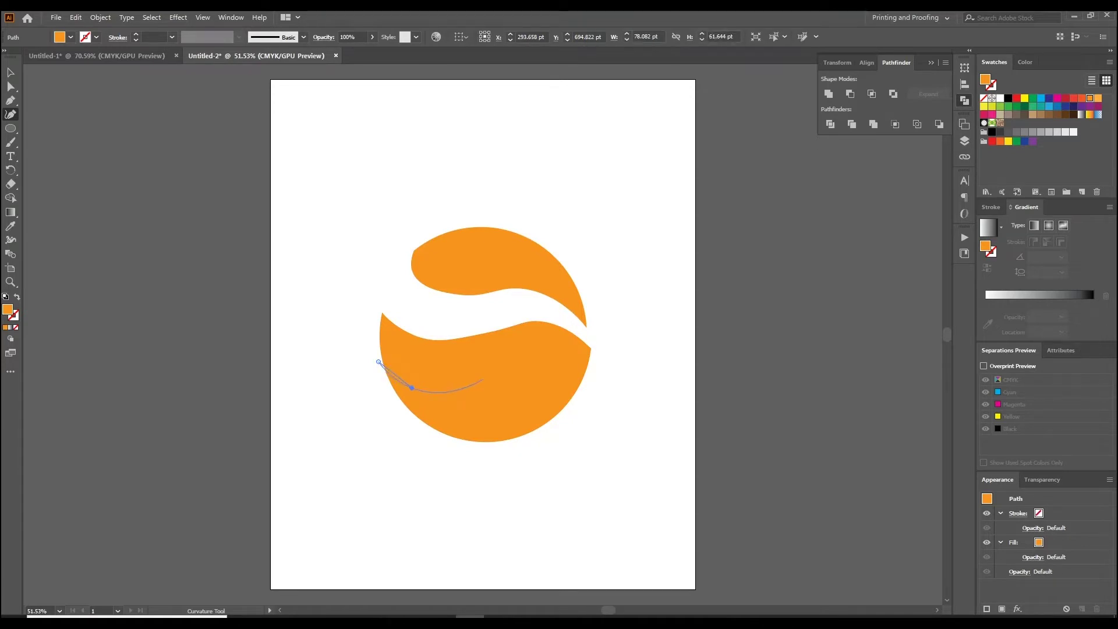
left_click(488, 367)
left_click(538, 354)
left_click(579, 396)
left_click(573, 414)
left_click(559, 395)
left_click(532, 375)
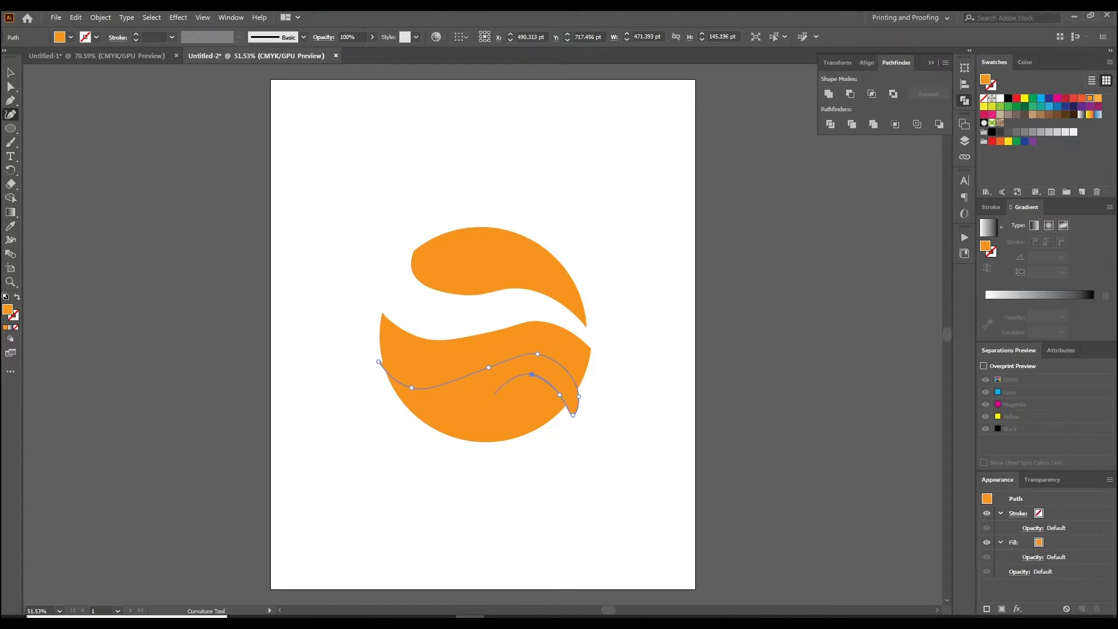
key("Escape")
Step: Complete the wave's lower edge, close it, adjust its anchors and select it with the lower piece
left_click(445, 417)
left_click(383, 416)
left_click(378, 362)
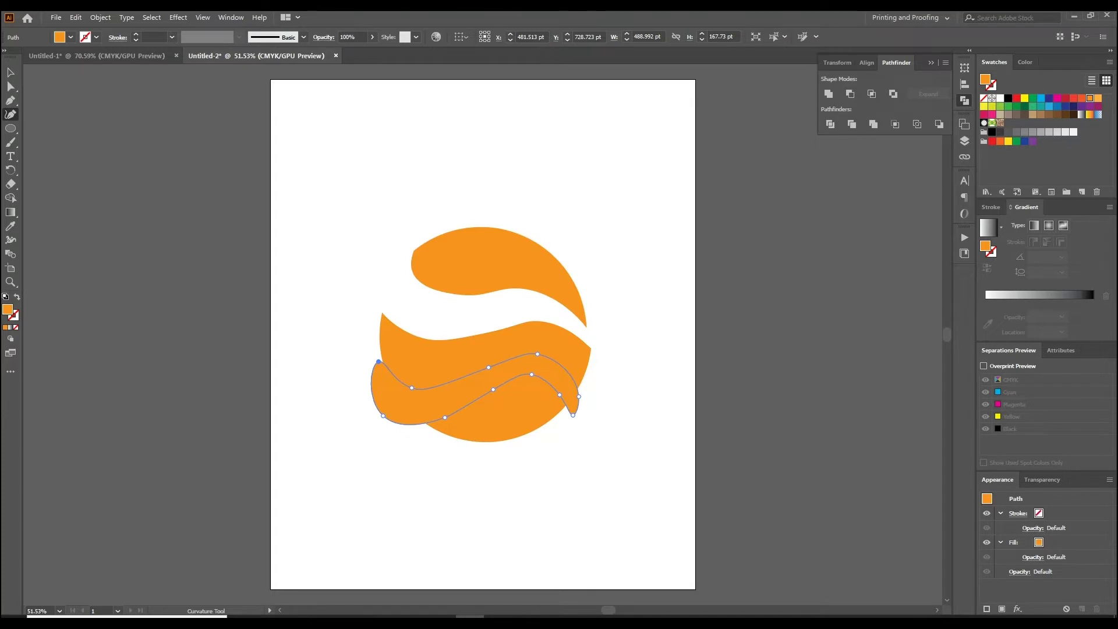
left_click_drag(445, 417, 447, 411)
mouse_move(579, 397)
left_mouse_down()
mouse_move(563, 399)
mouse_move(579, 396)
left_mouse_up()
left_click(579, 397)
key("v")
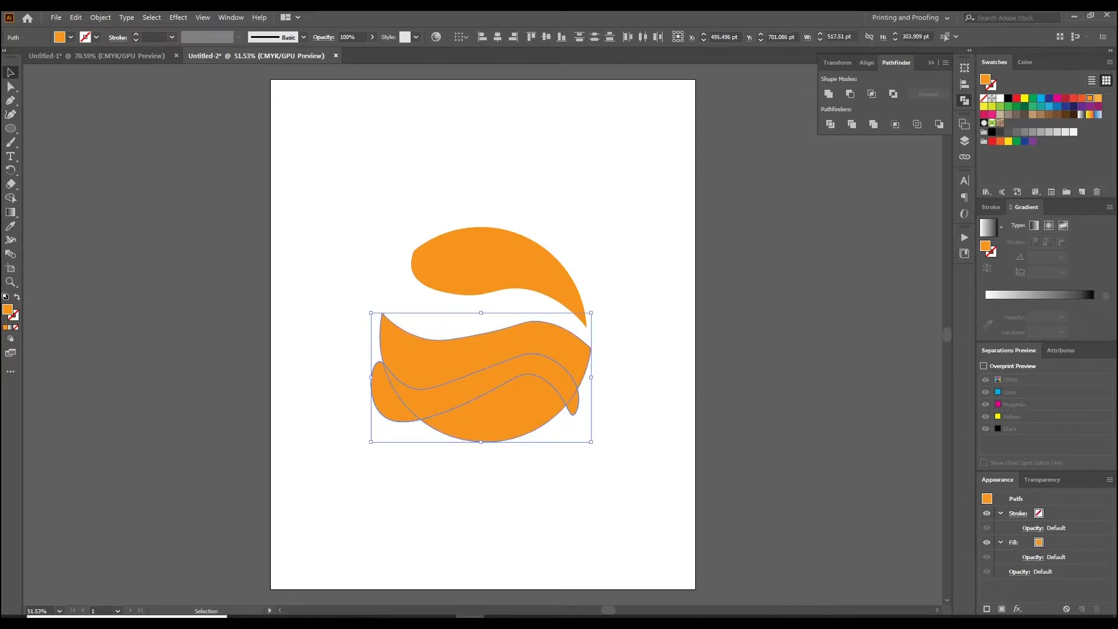
Step: Divide the lower piece along the wave, ungroup, cut out the band and delete the leftover sliver
left_click(830, 124)
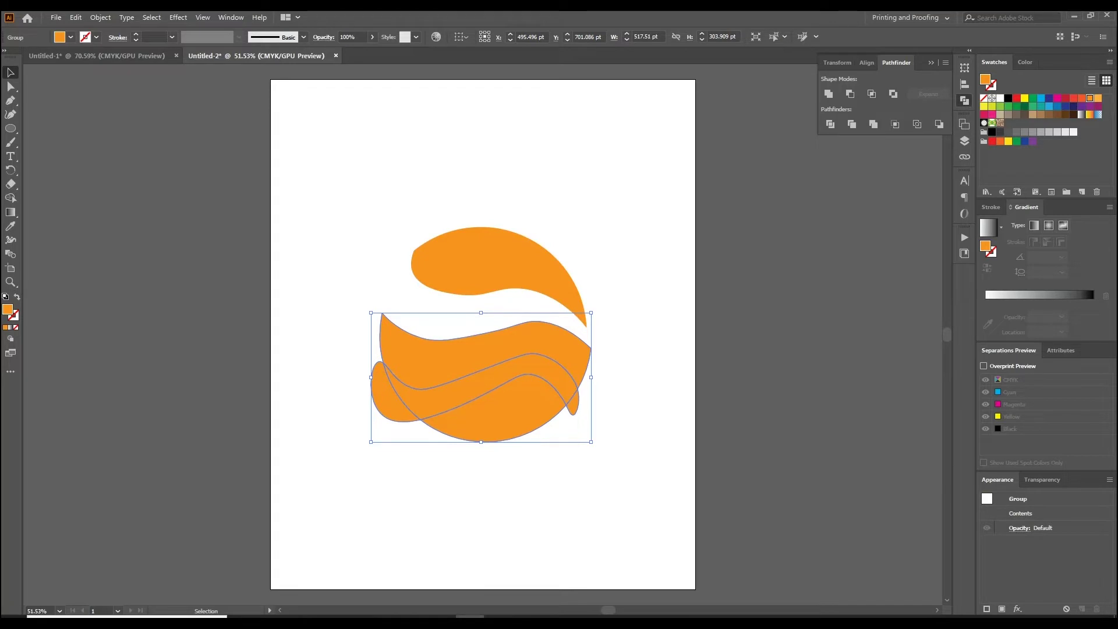
right_click(425, 400)
left_click(460, 495)
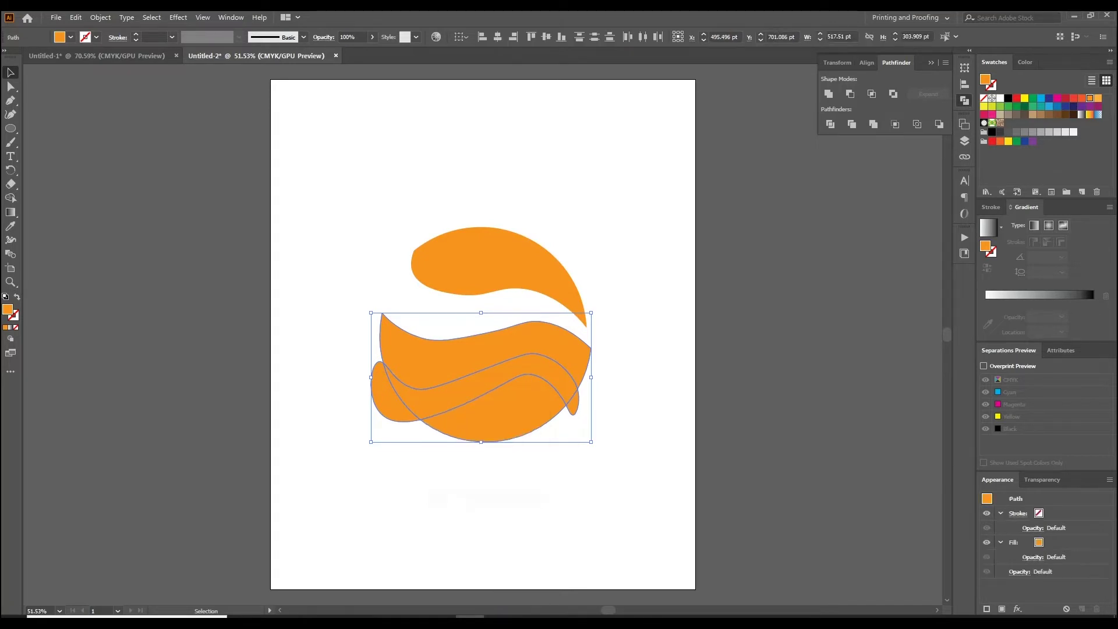
left_click(594, 389)
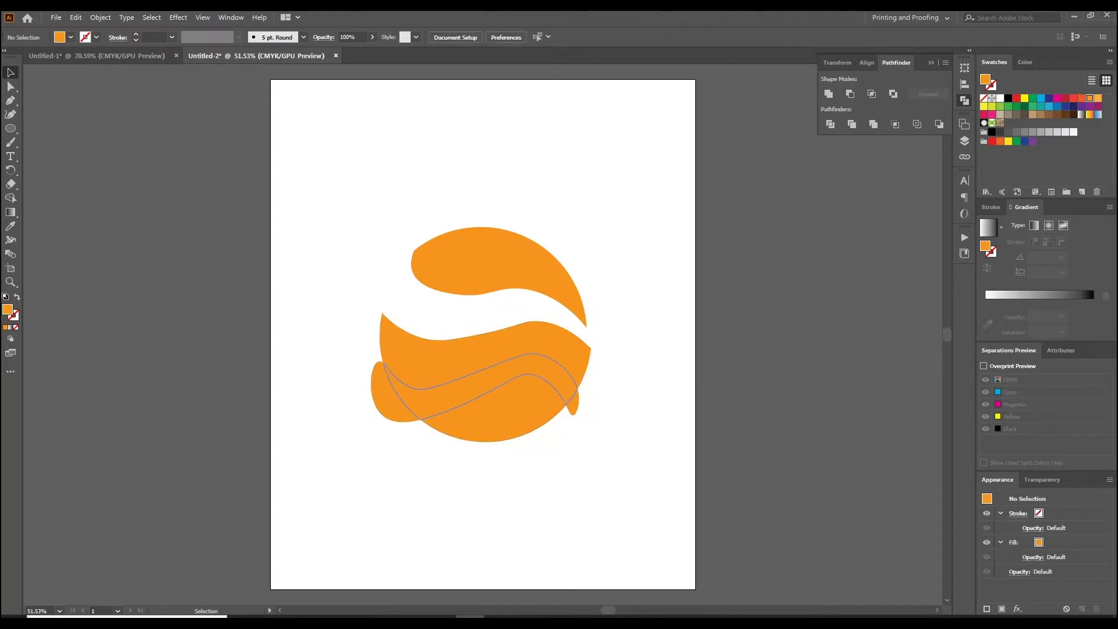
left_click(454, 381)
key("ctrl+shift+a")
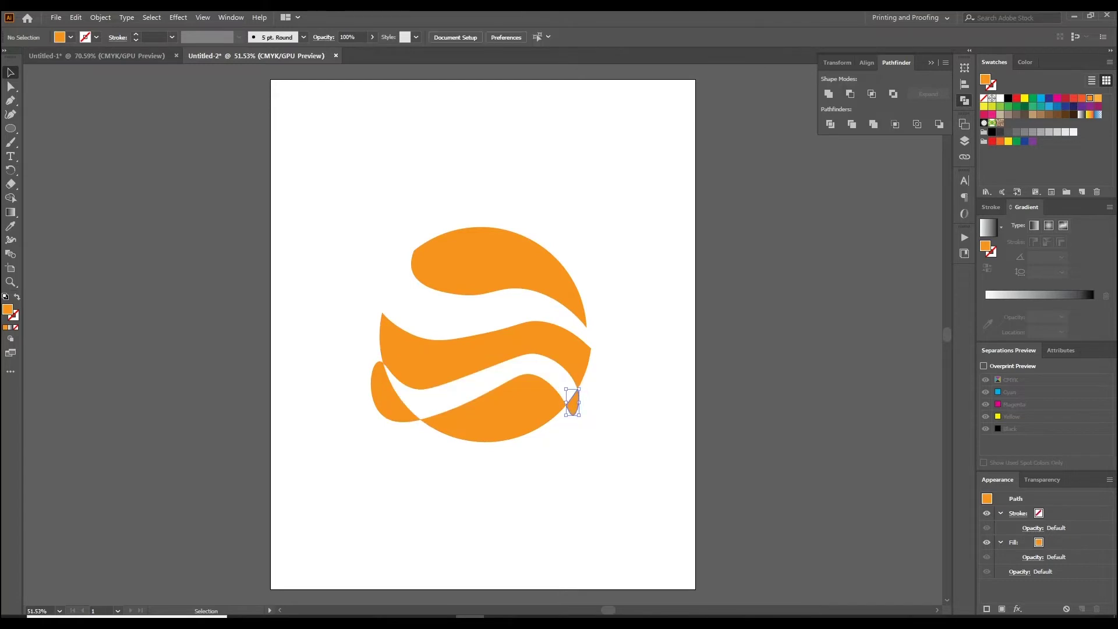
left_click(404, 404)
key("Delete")
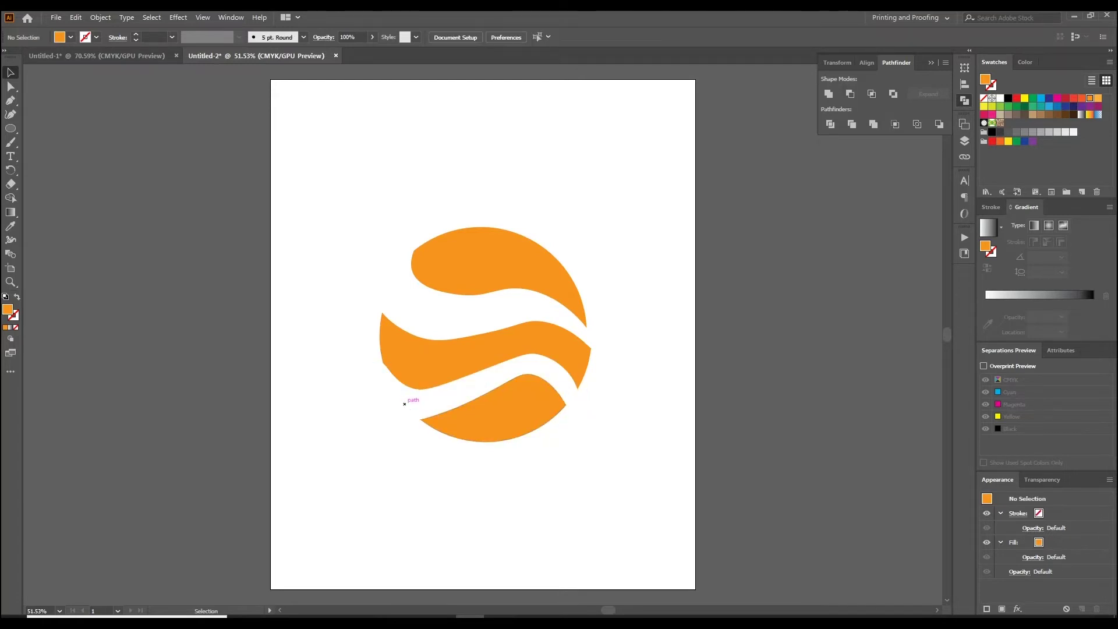
left_click(492, 414)
Step: Drag the bottom swoosh's anchors into a smoother teardrop outline
left_click(11, 114)
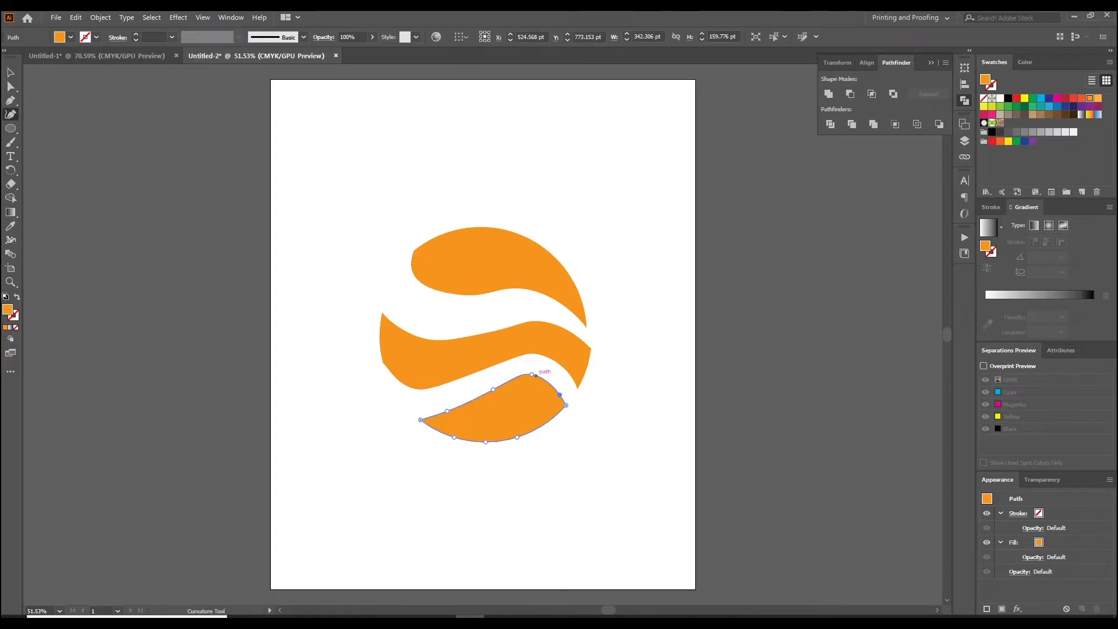
left_click_drag(532, 375, 533, 382)
left_click_drag(492, 396, 443, 419)
left_click_drag(560, 394, 530, 379)
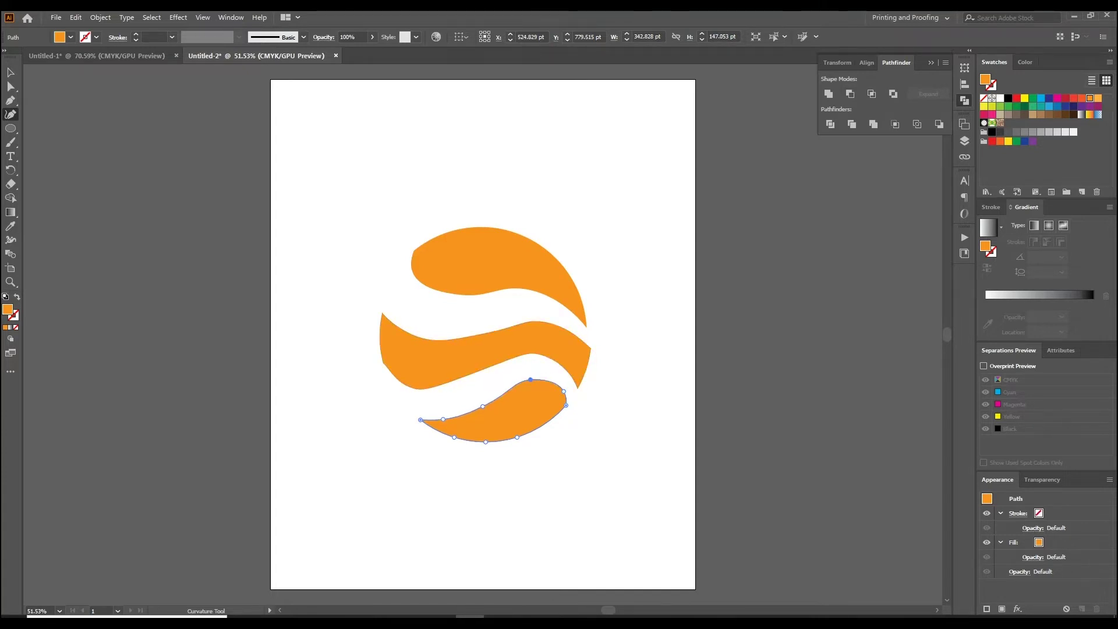
left_click(405, 377)
left_click(563, 391)
left_click_drag(566, 405, 554, 417)
left_click(553, 417)
Step: Move the bottom swoosh slightly and rotate it a little clockwise
key("v")
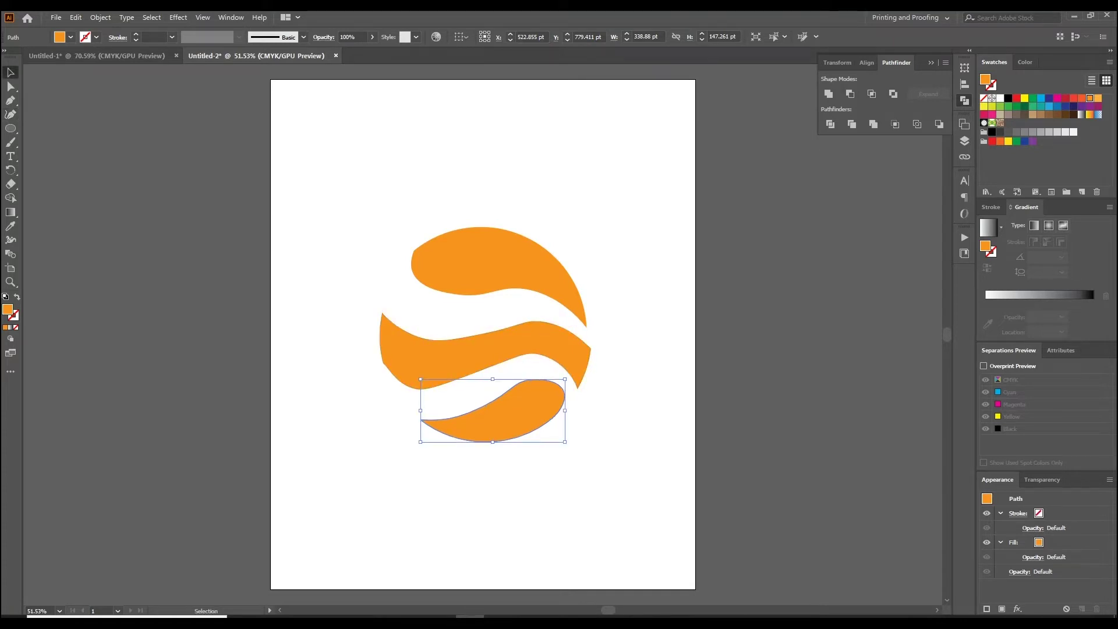
left_click_drag(552, 421, 545, 424)
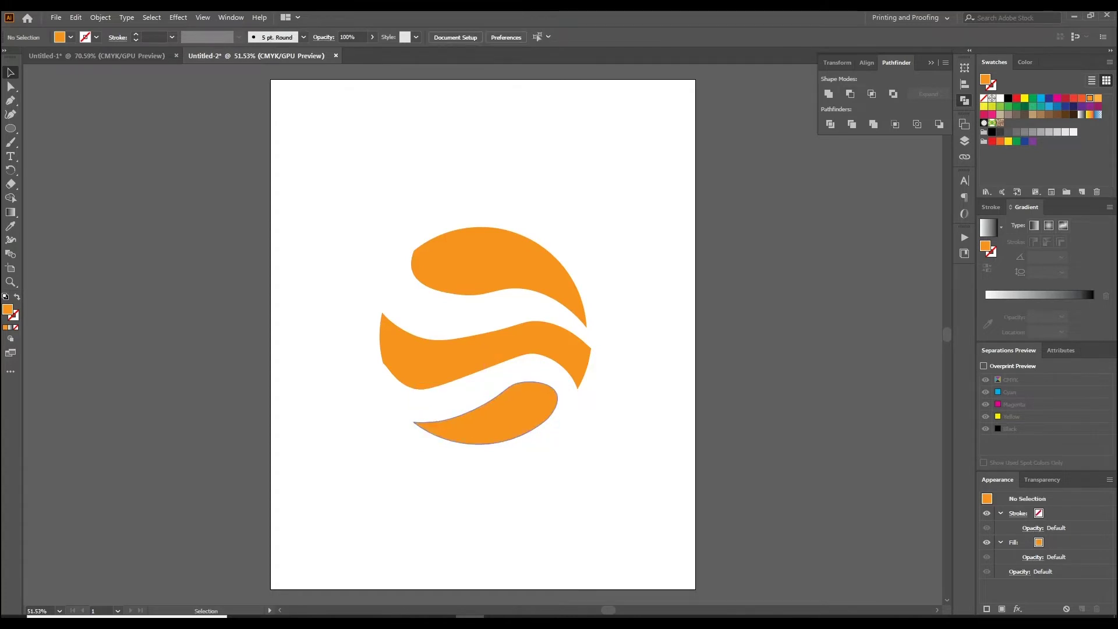
left_click_drag(576, 447, 575, 454)
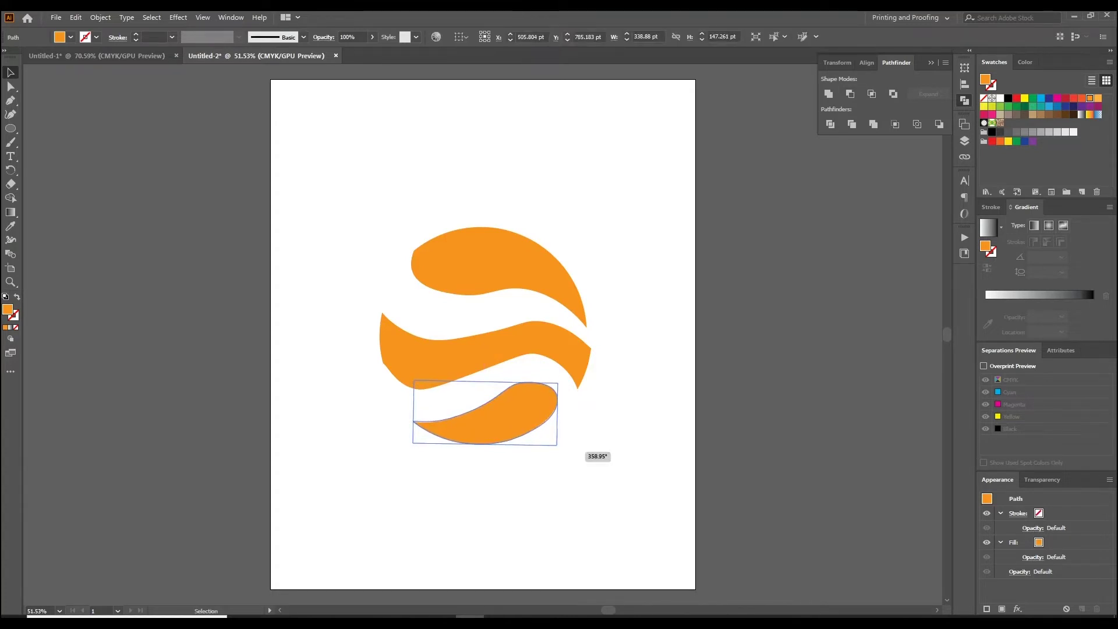
left_click(629, 495)
Step: Drag and delete the middle swoosh's anchors so its right end tapers to a thin downward point
left_click(483, 349)
key("shift+grave")
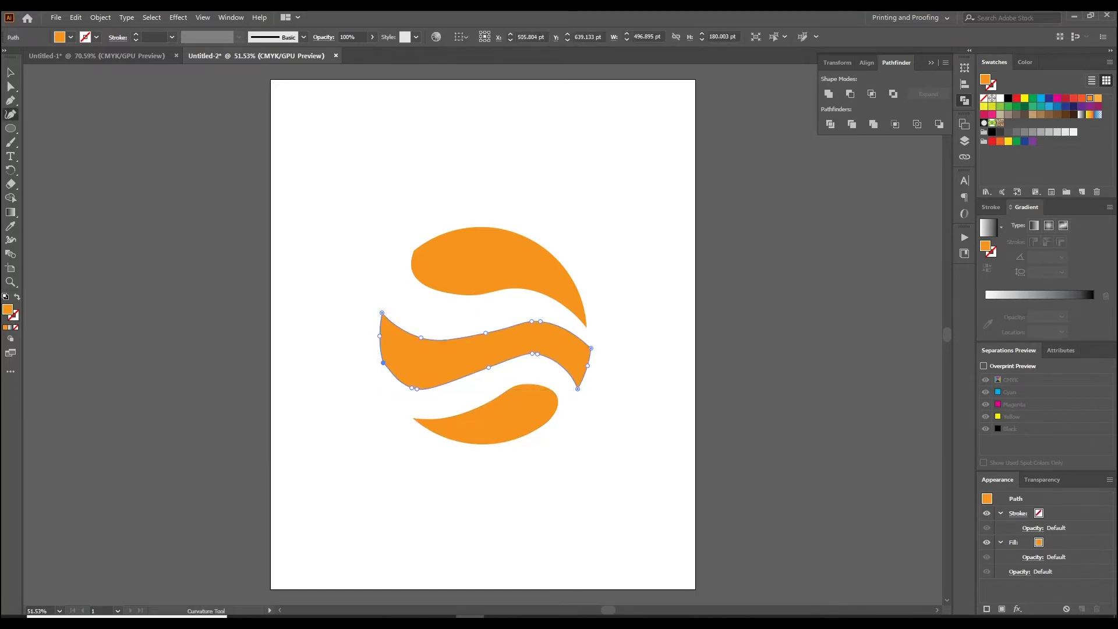
mouse_move(412, 387)
left_mouse_down()
mouse_move(402, 382)
mouse_move(445, 382)
left_mouse_up()
left_click_drag(537, 353, 562, 362)
left_click_drag(588, 365, 584, 375)
key("Delete")
left_click_drag(590, 350, 578, 388)
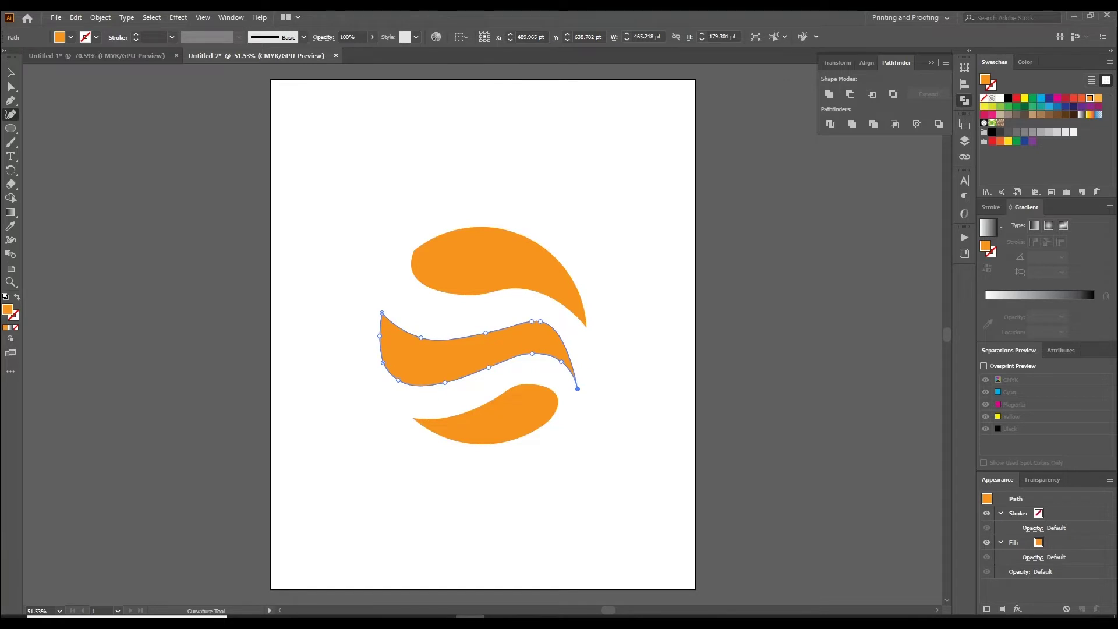
mouse_move(485, 333)
left_mouse_down()
mouse_move(482, 343)
mouse_move(545, 330)
left_mouse_up()
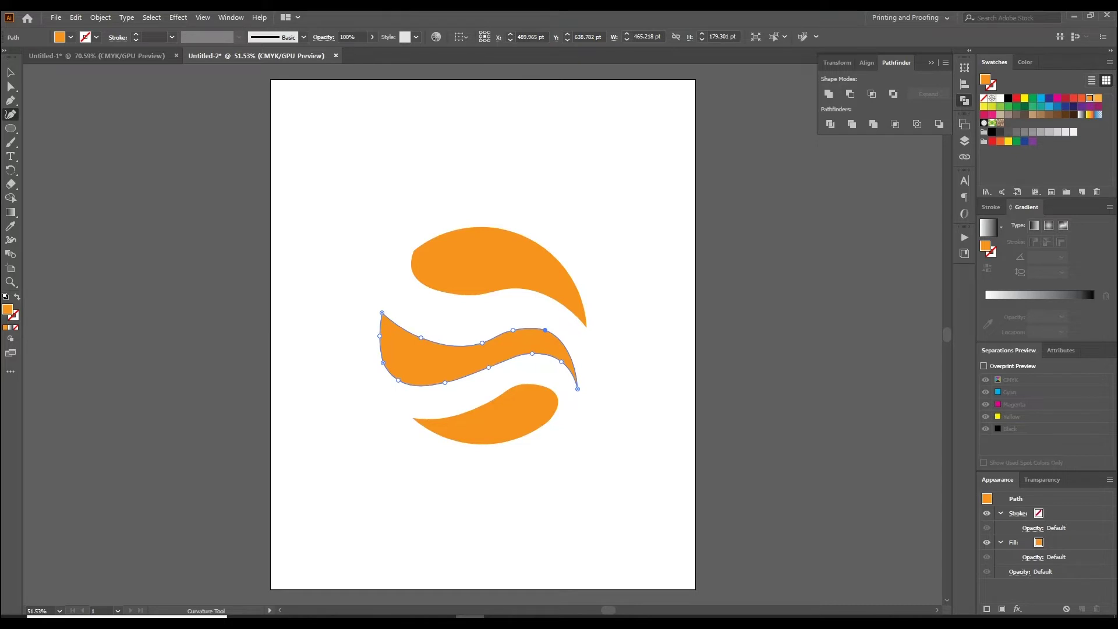
key("Delete")
Step: Reshape the top teardrop's anchors into a slimmer tapered shape and nudge it down-left
left_click(427, 241)
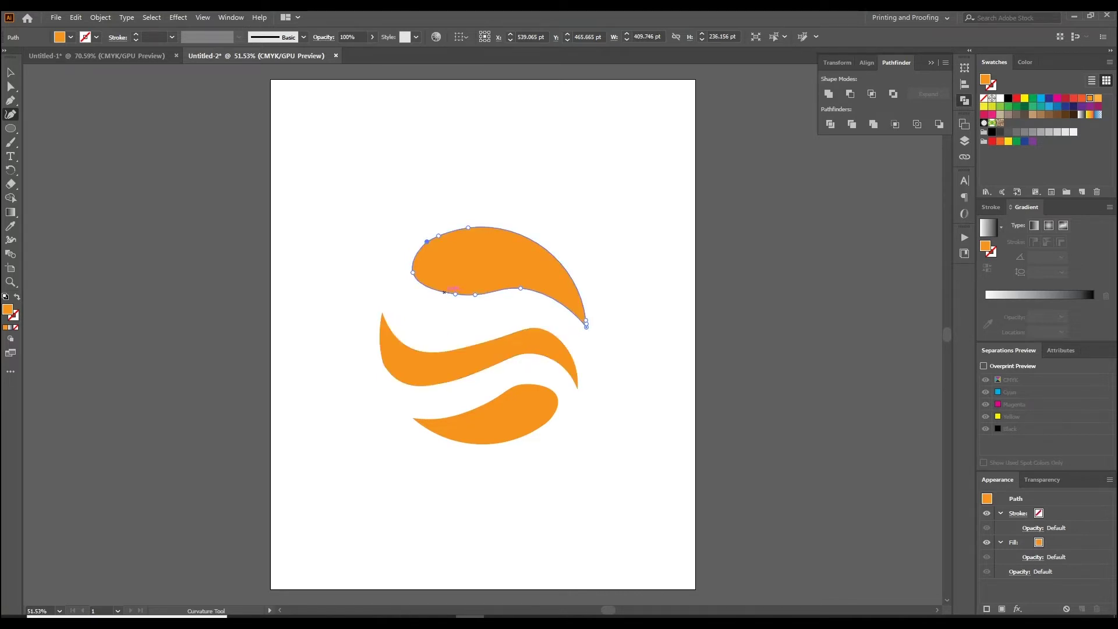
mouse_move(455, 294)
left_mouse_down()
mouse_move(433, 289)
mouse_move(423, 264)
left_mouse_up()
left_click(421, 264)
left_click_drag(475, 295, 479, 283)
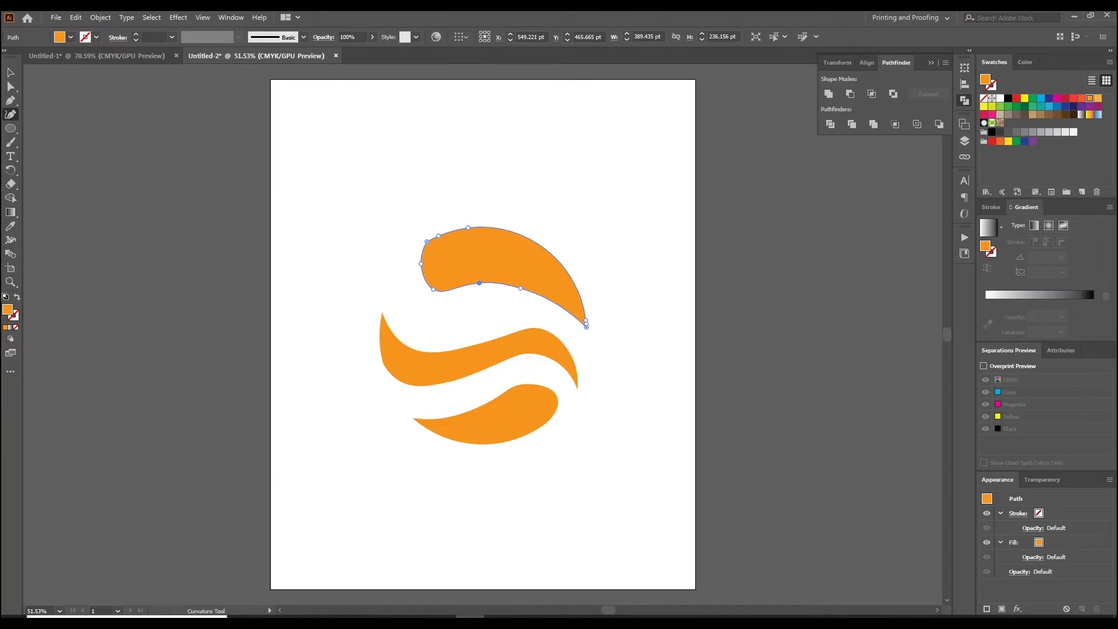
left_click_drag(521, 288, 530, 279)
left_click(570, 276)
left_click_drag(570, 276, 569, 275)
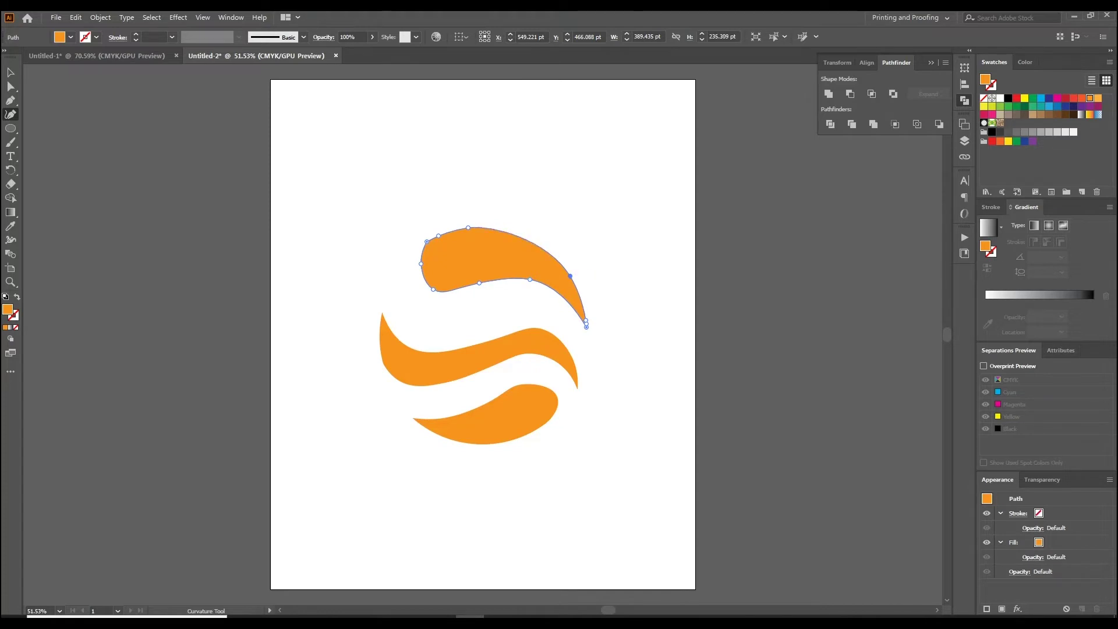
left_click_drag(468, 227, 468, 230)
key("v")
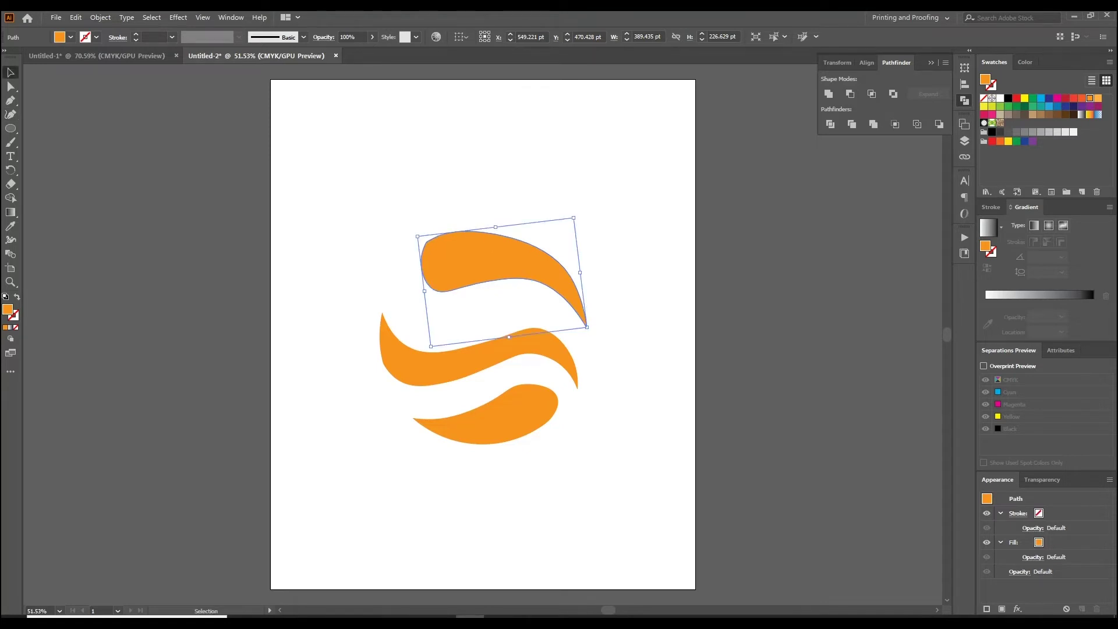
left_click_drag(501, 247, 496, 254)
key("shift+grave")
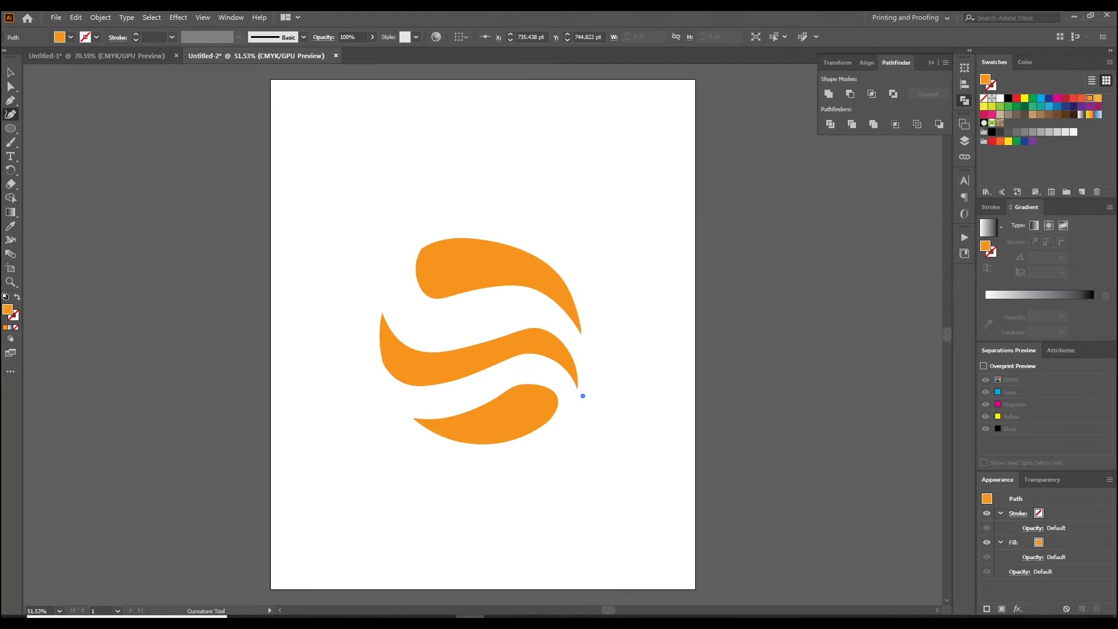
Step: Draw a closed crescent path along the right edge between the top and middle swooshes
left_click(509, 287)
key("ctrl+z")
left_click(571, 348)
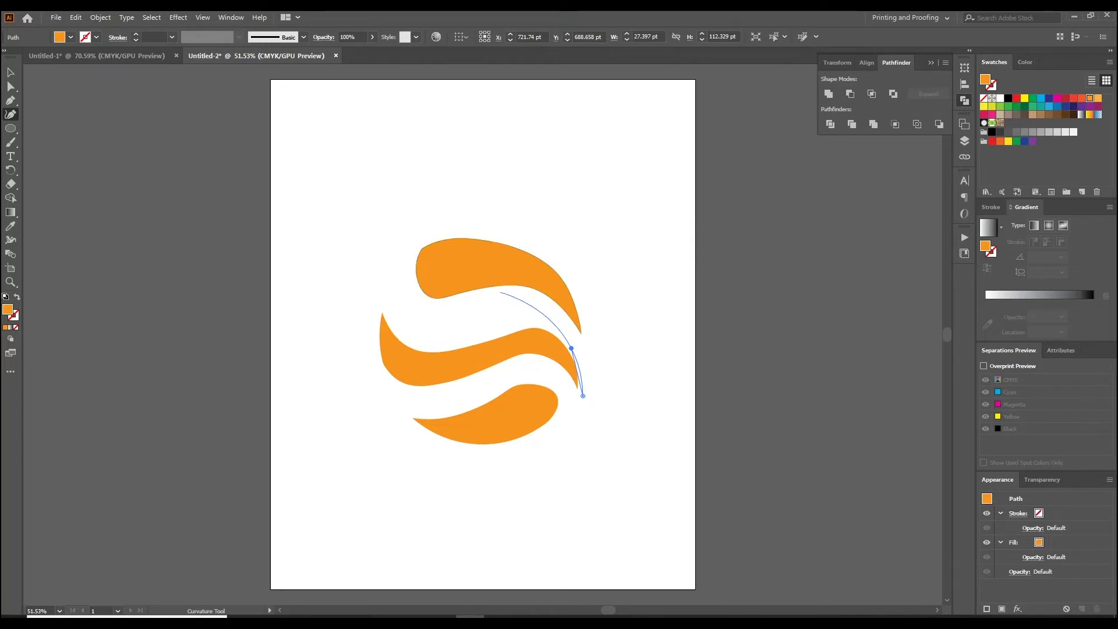
key("Escape")
left_click(503, 288)
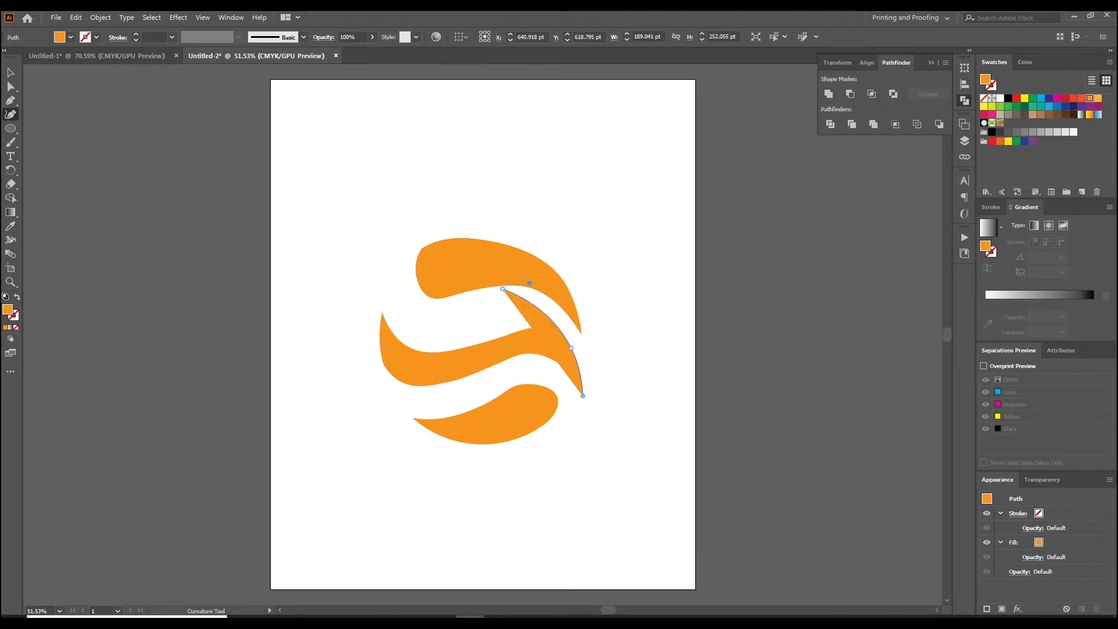
left_click(529, 283)
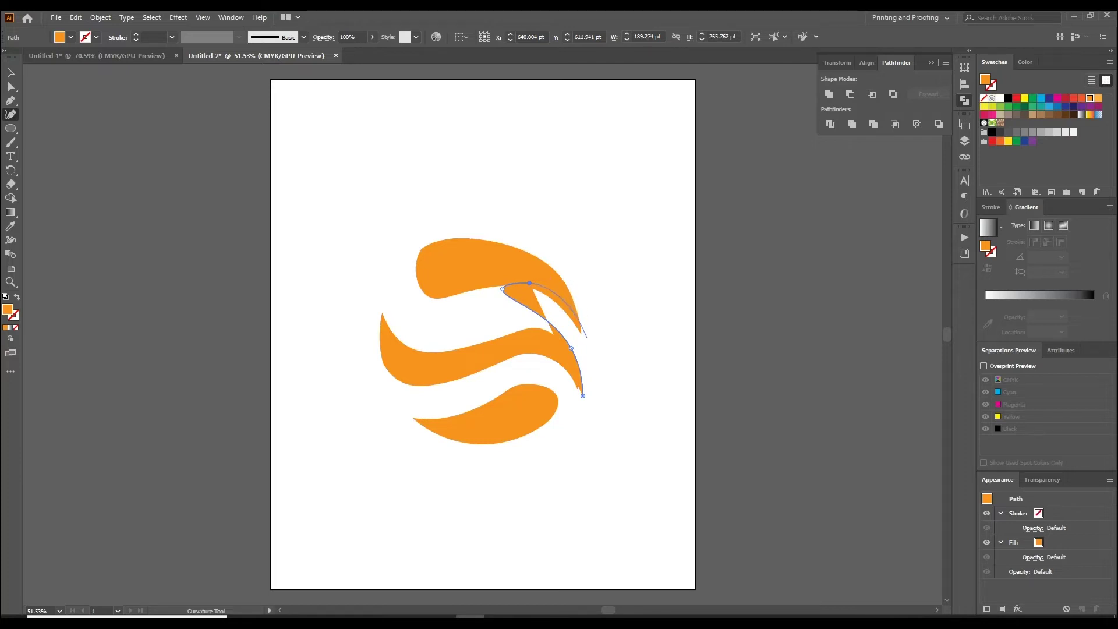
left_click(587, 346)
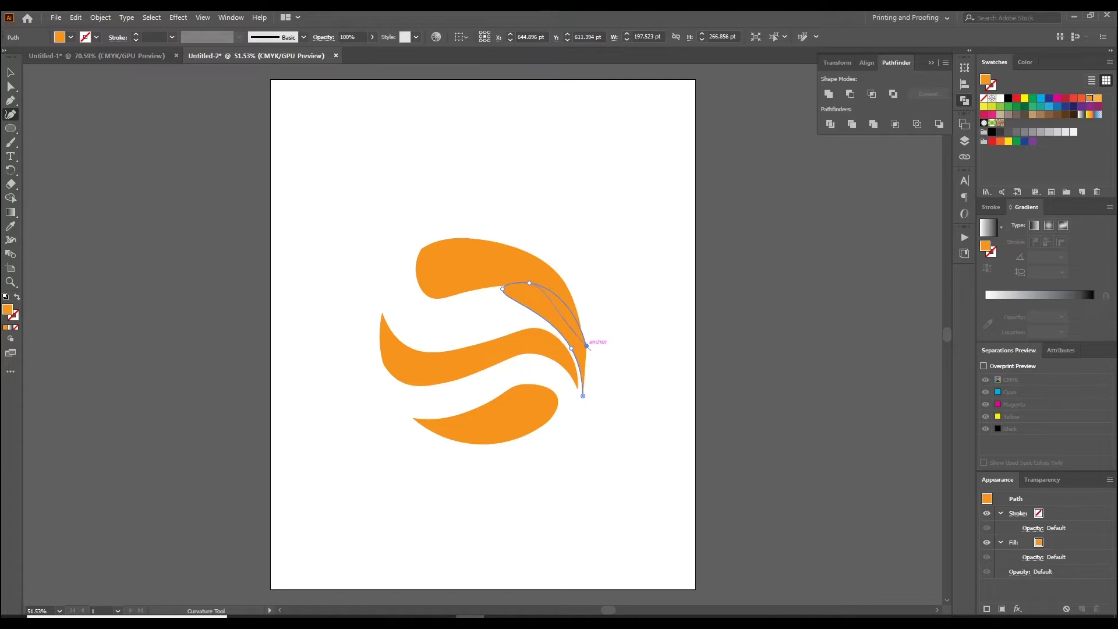
Step: Refine the crescent's curves by dragging and adding anchor points
left_click_drag(571, 349, 563, 344)
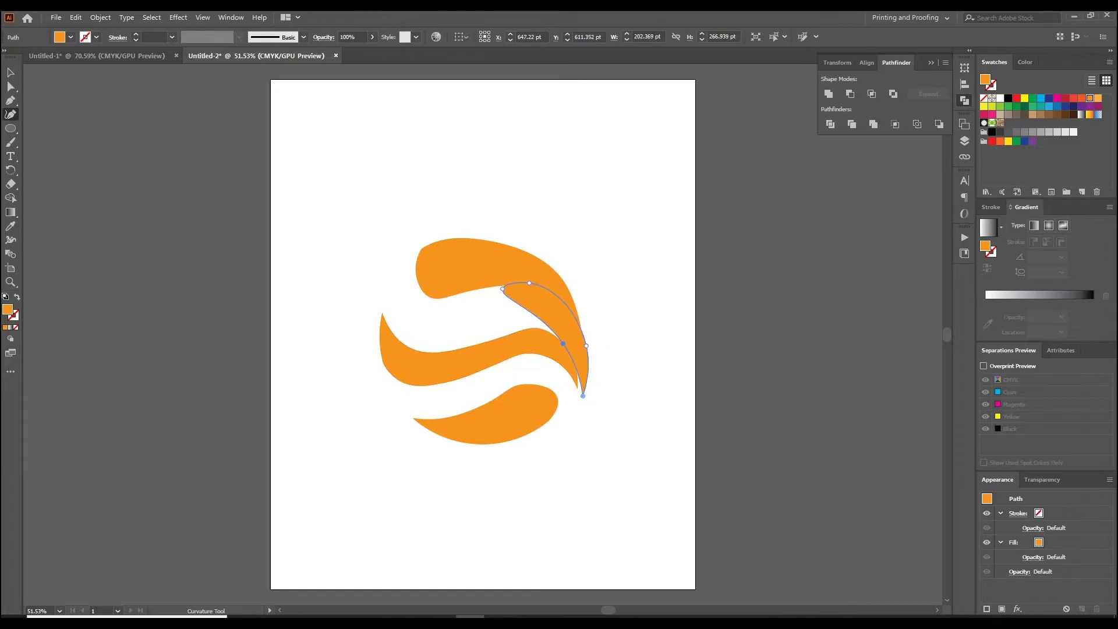
left_click_drag(534, 283, 537, 290)
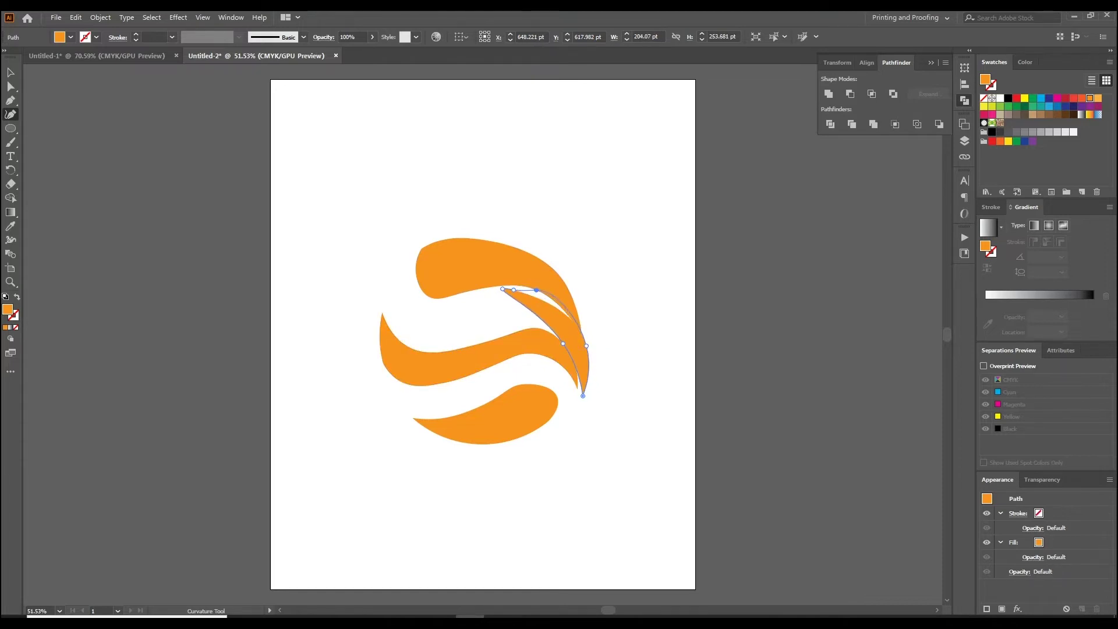
left_click_drag(514, 289, 513, 285)
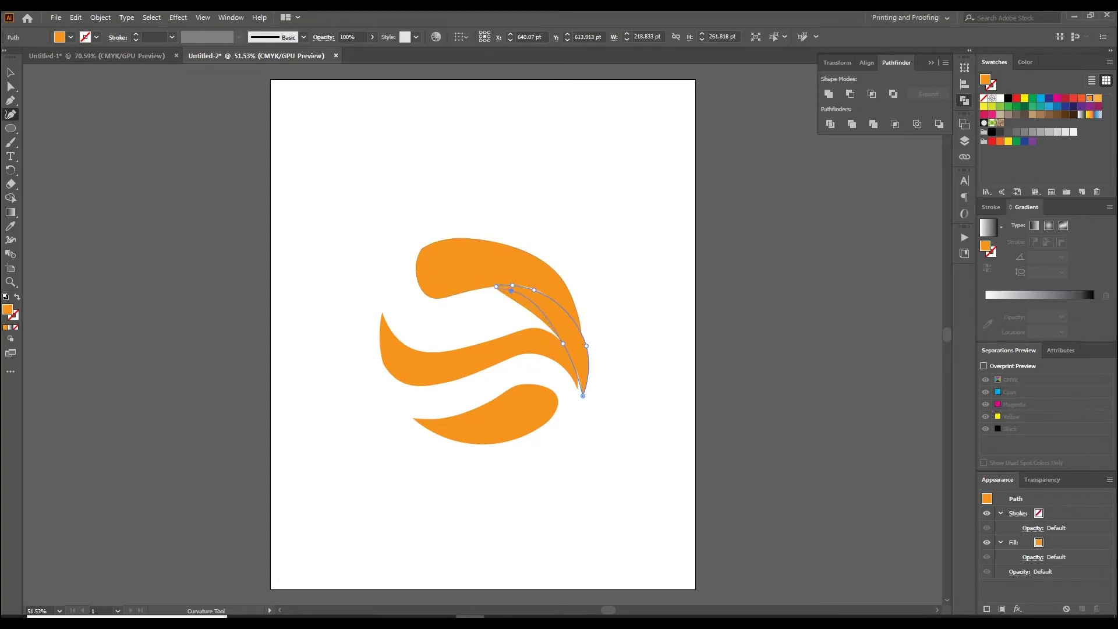
left_click(512, 290)
left_click_drag(512, 290, 512, 293)
left_click_drag(583, 396, 578, 388)
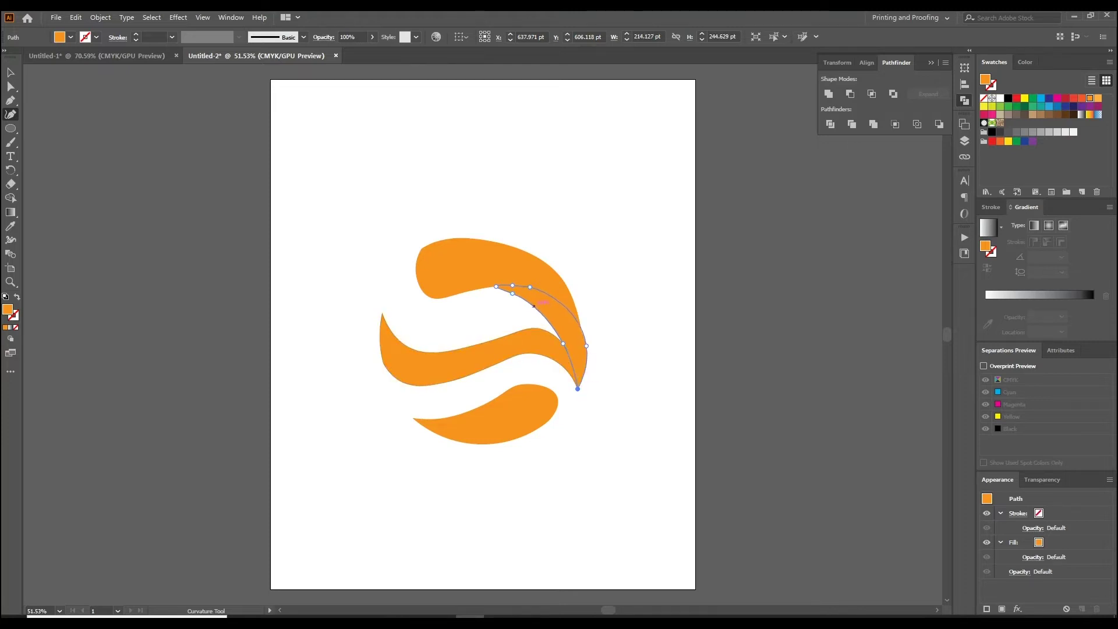
left_click_drag(562, 343, 564, 337)
Step: Widen the crescent leftward, nudge it up-left and fill it crimson
key("v")
left_click_drag(496, 337, 491, 336)
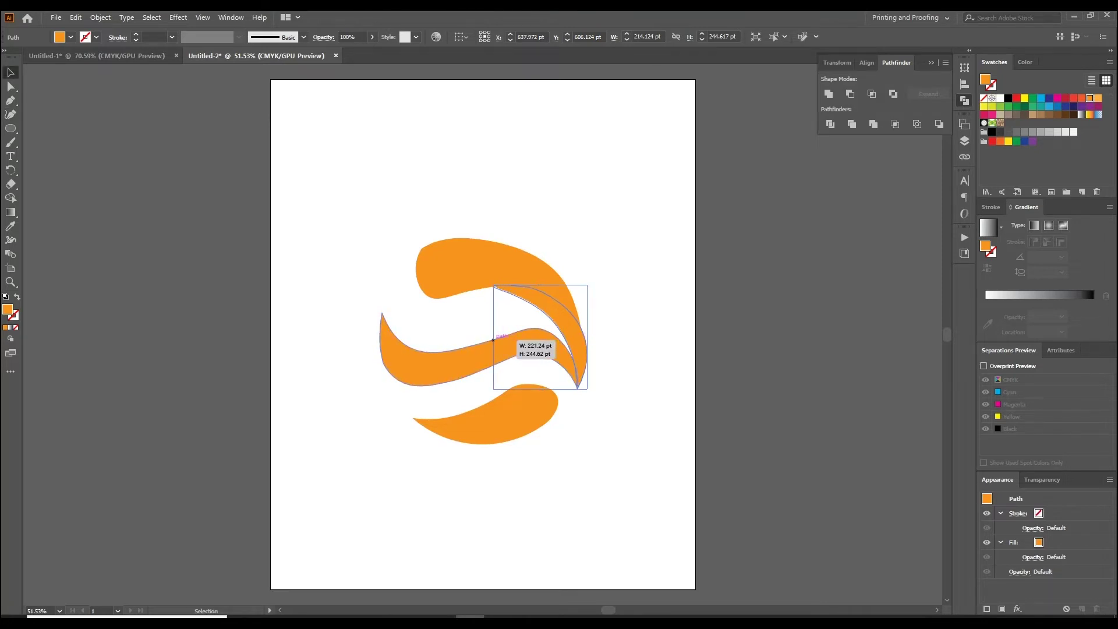
key("Left")
key("Up")
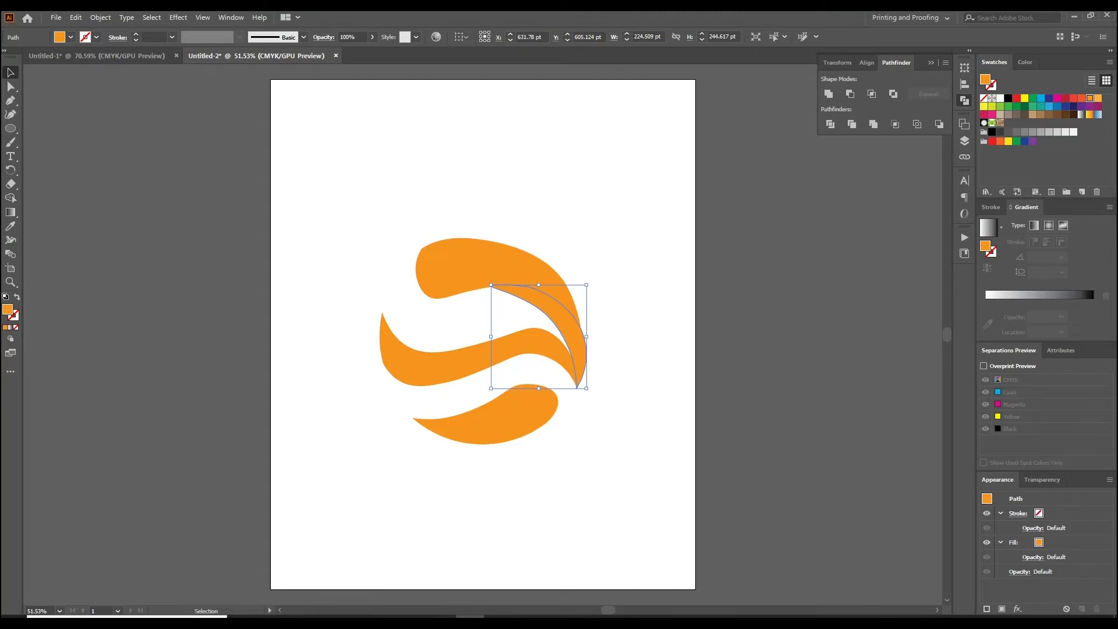
left_click(1065, 98)
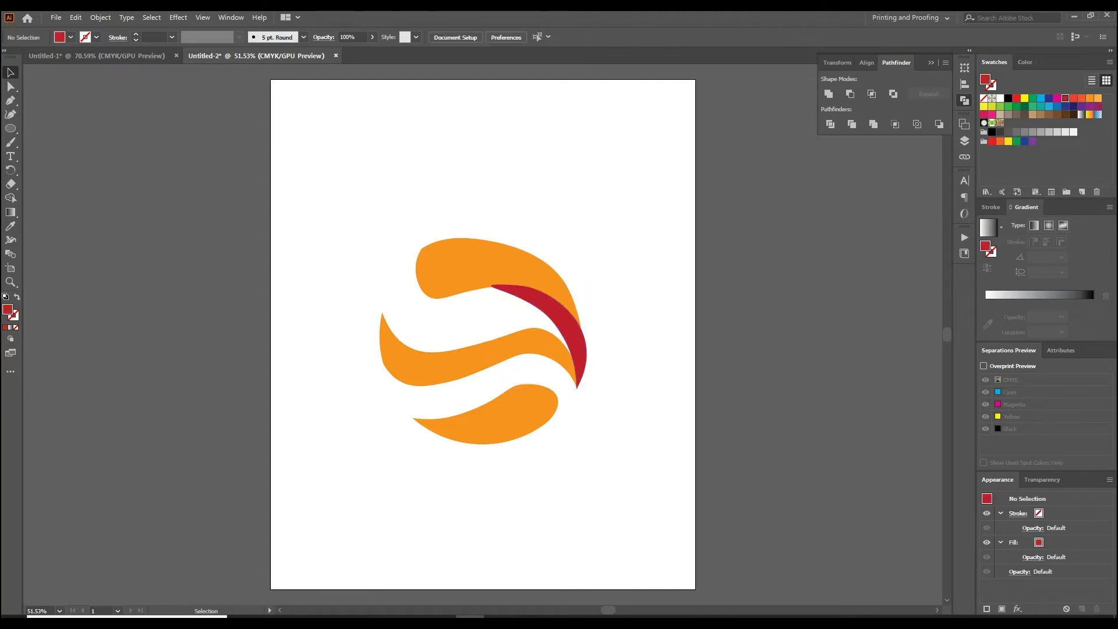
Step: Reshape the crimson crescent's upper edge and deselect it
left_click(11, 114)
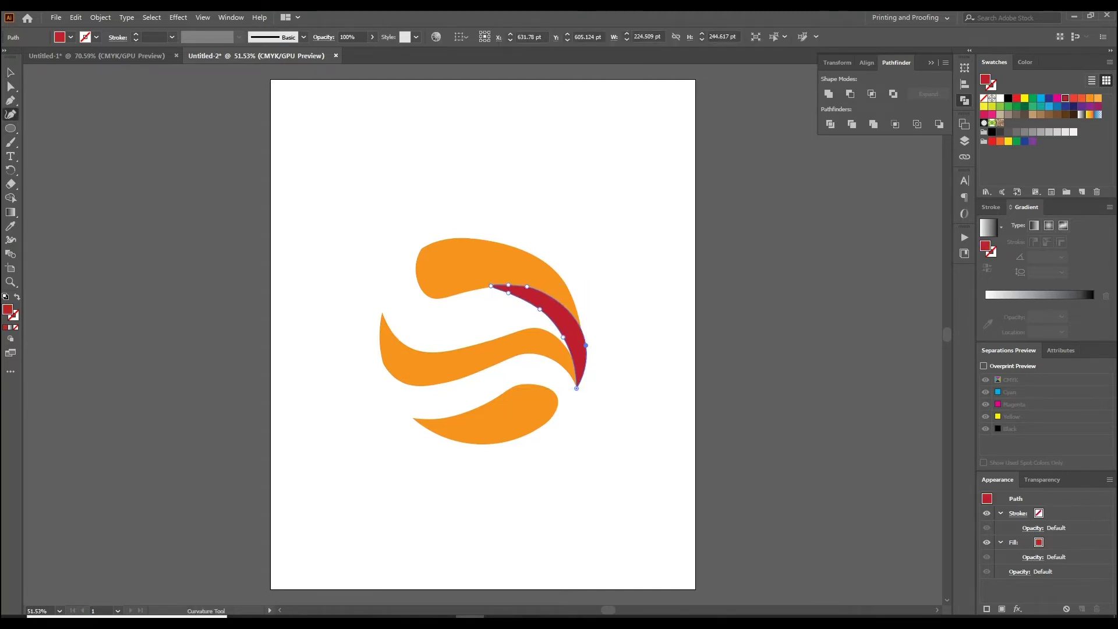
left_click_drag(527, 286, 565, 304)
left_click(11, 72)
key("ctrl+shift+a")
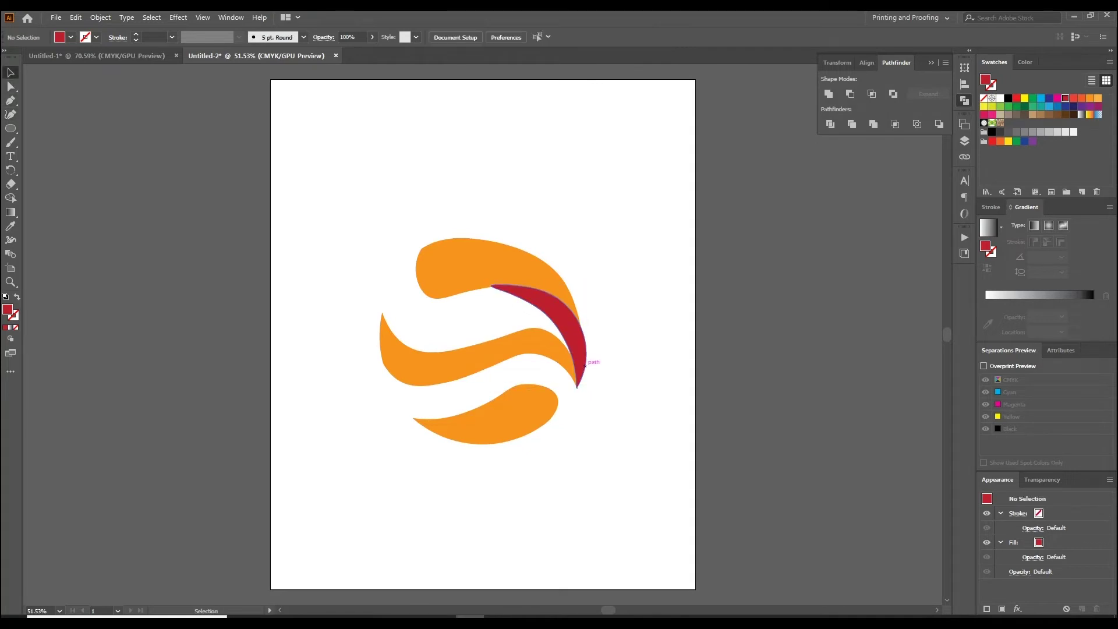
Step: Give the crescent a gradient fill running from a red left stop to an orange right stop
left_click(561, 317)
left_click(990, 296)
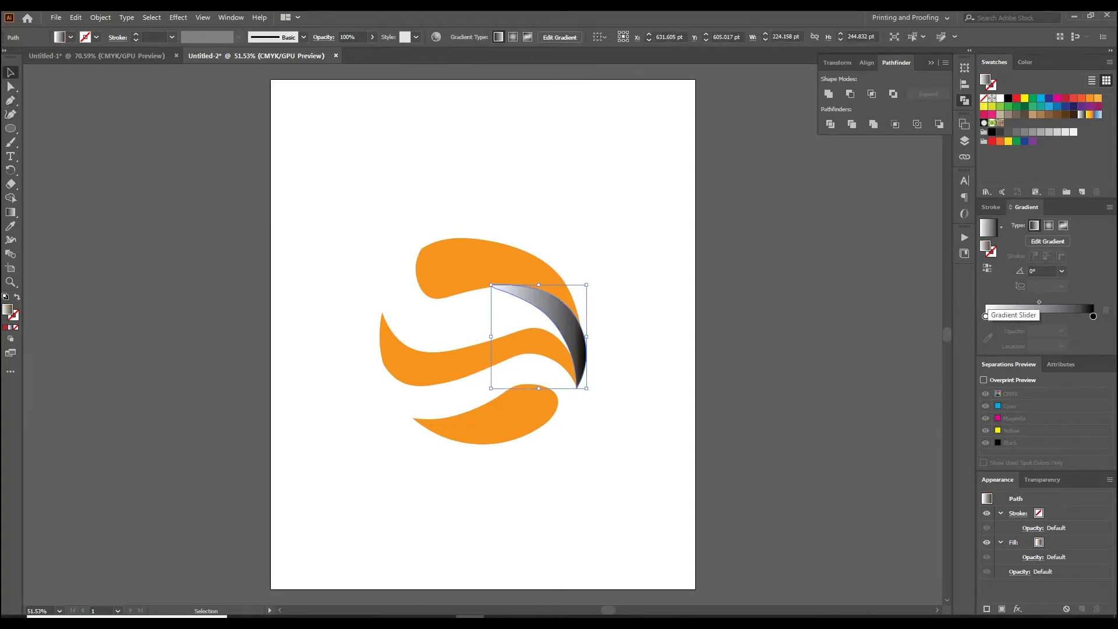
double_click(985, 316)
left_click(976, 353)
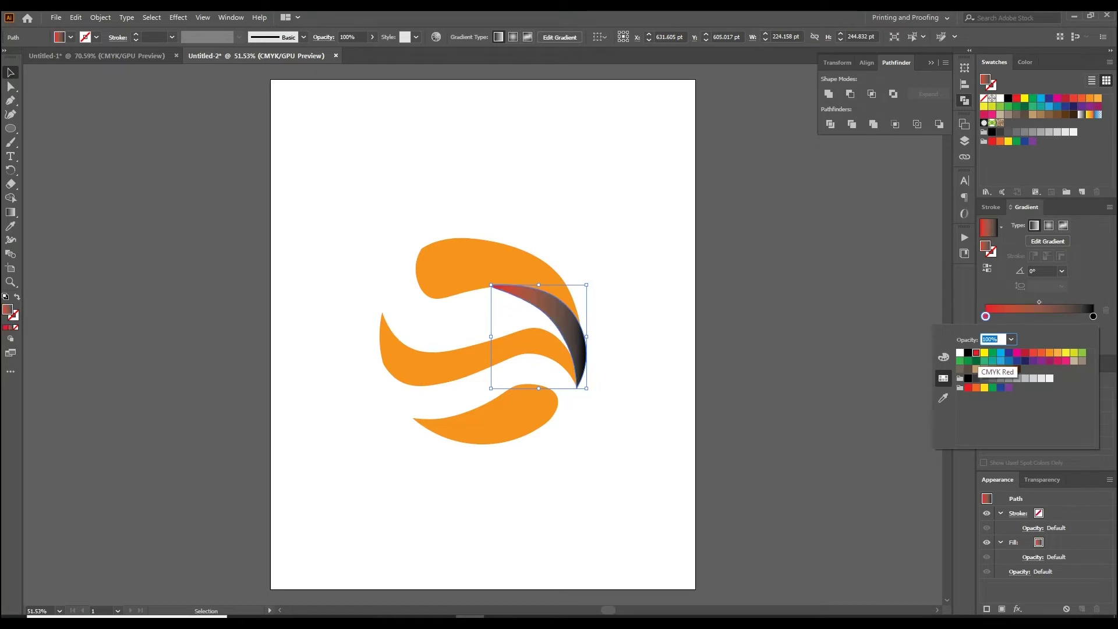
double_click(1093, 316)
left_click(1050, 352)
key("Escape")
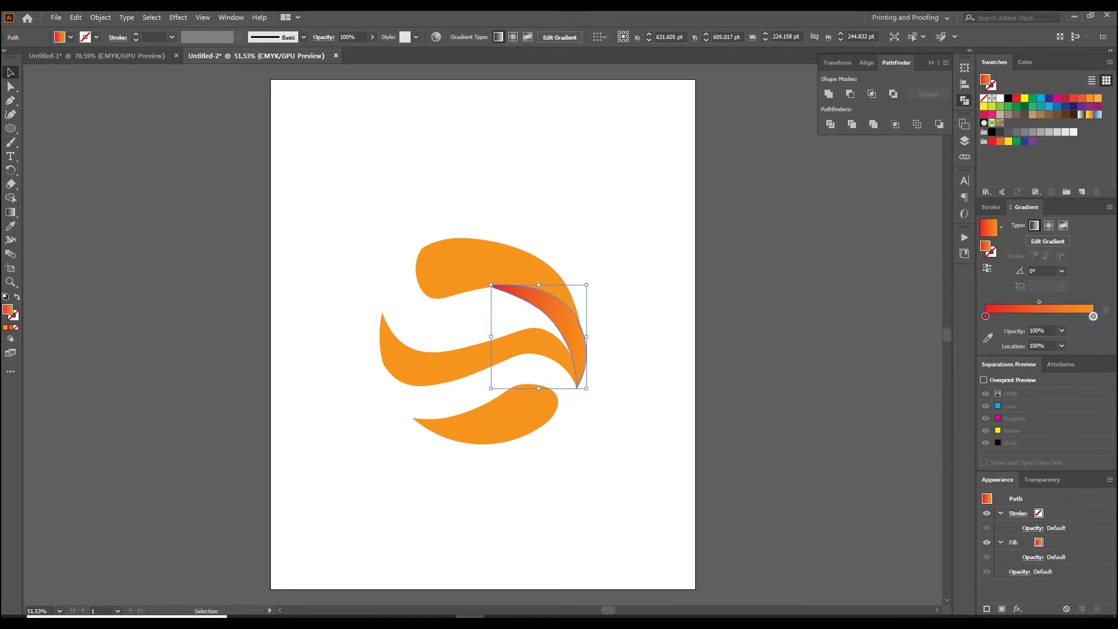
Step: Angle the crescent's gradient upward at 76.2° and make its end stop red-orange
key("g")
left_click_drag(618, 301, 563, 325)
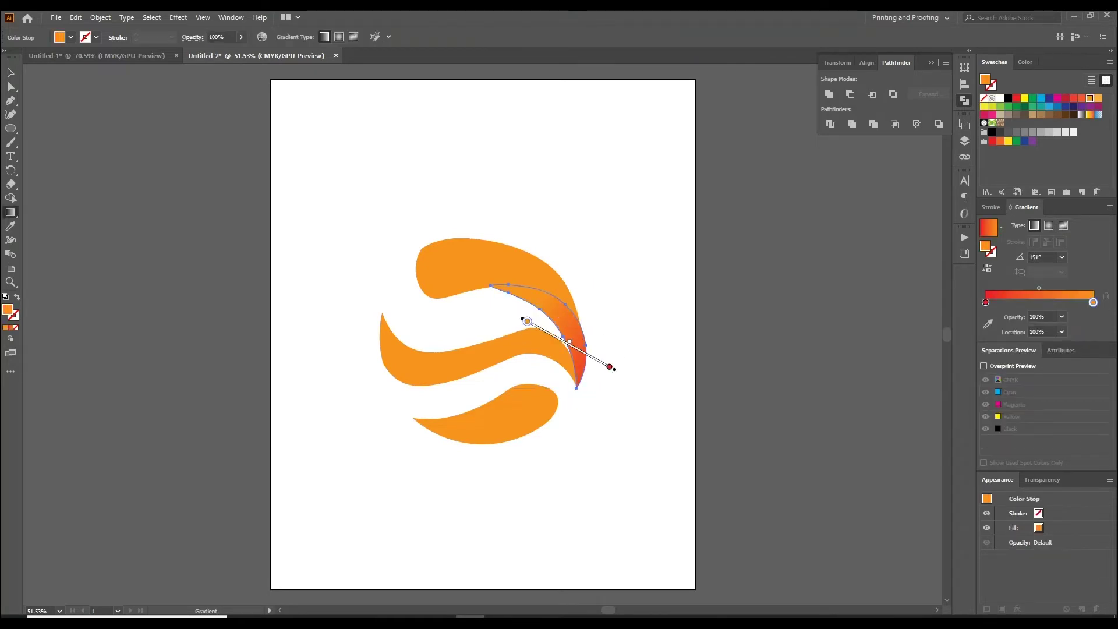
left_click_drag(610, 364, 497, 310)
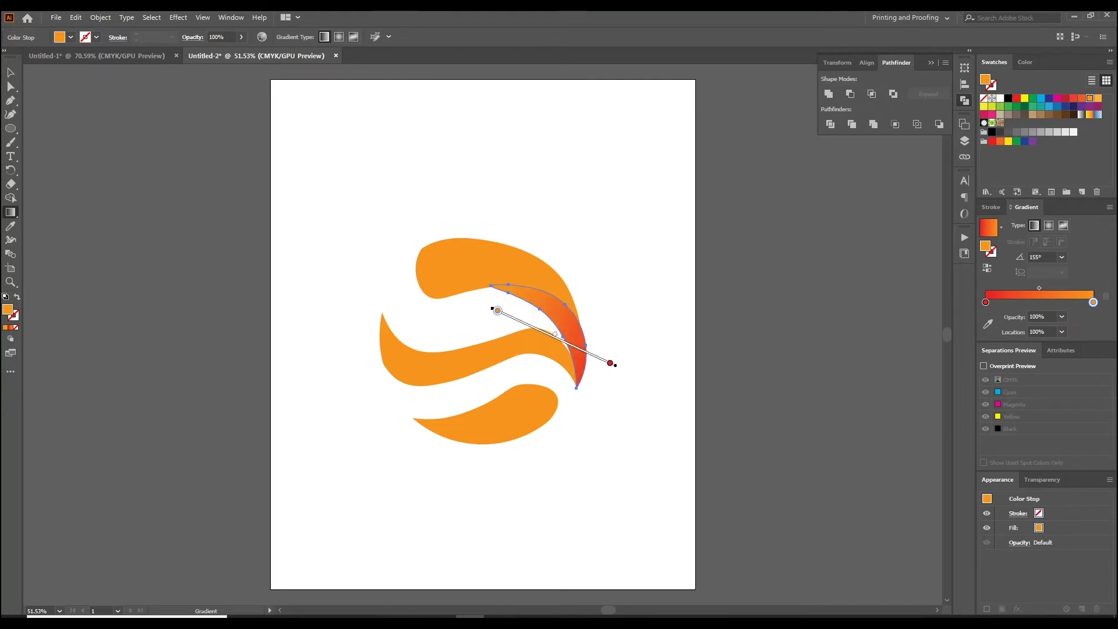
left_click_drag(609, 362, 517, 319)
left_click_drag(612, 390, 501, 273)
left_click_drag(524, 380, 551, 268)
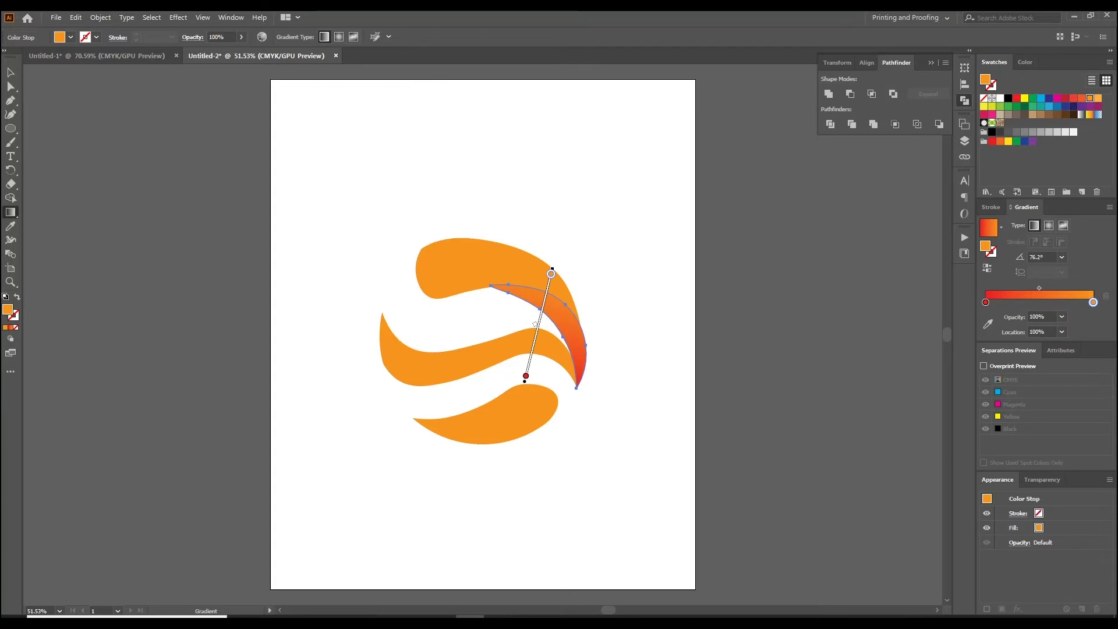
key("v")
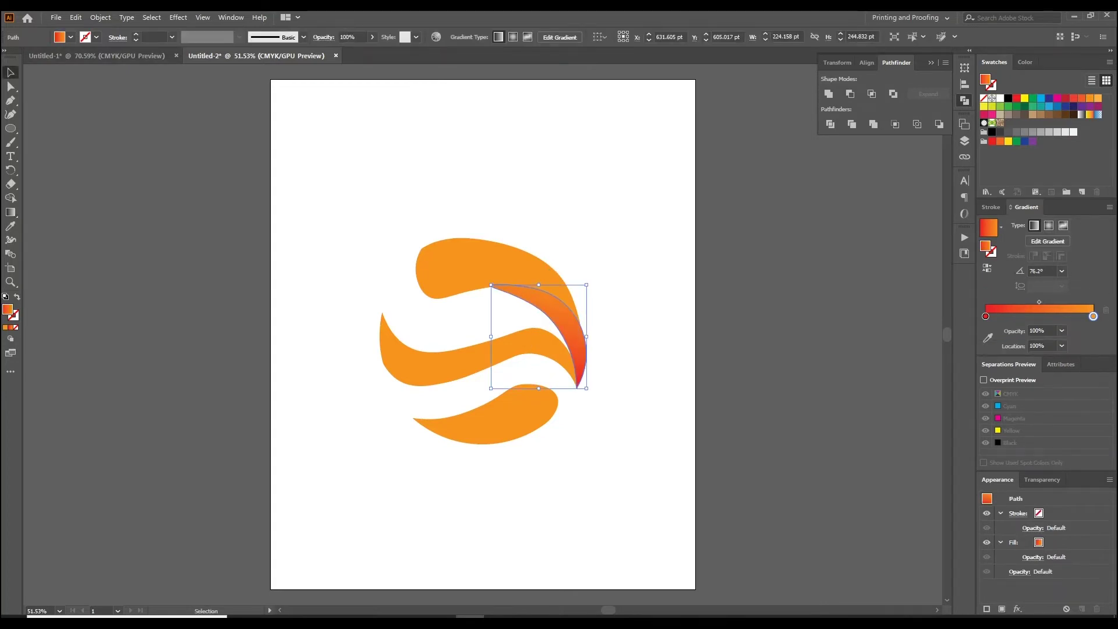
double_click(1093, 316)
left_click(1041, 353)
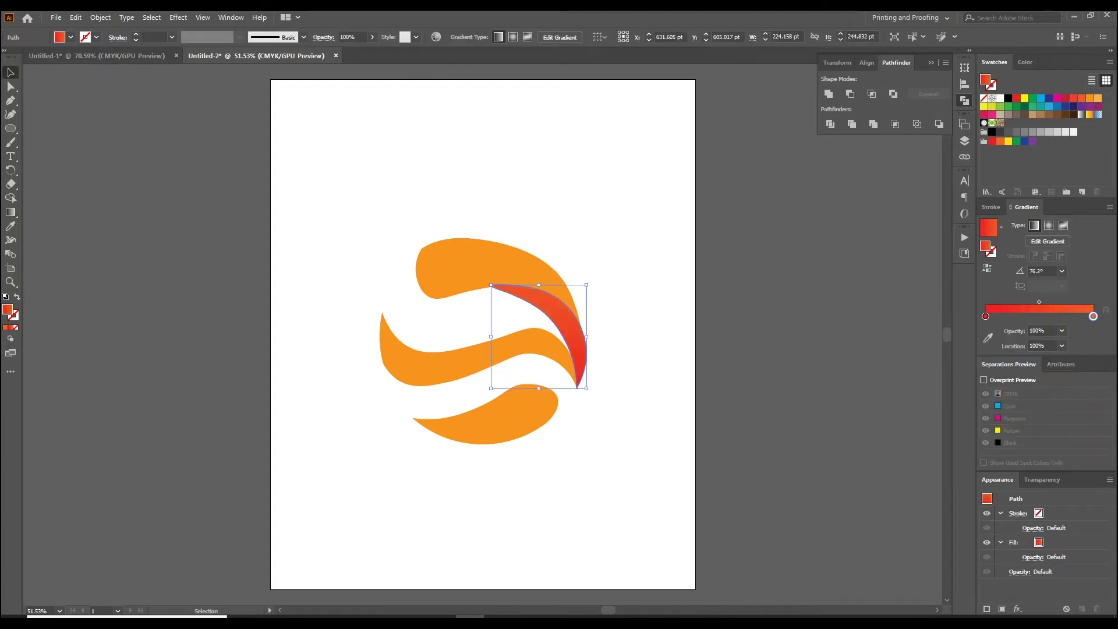
Step: Preview the redder crescent, undo it, and set the gradient's end stop back to orange
key("ctrl+shift+a")
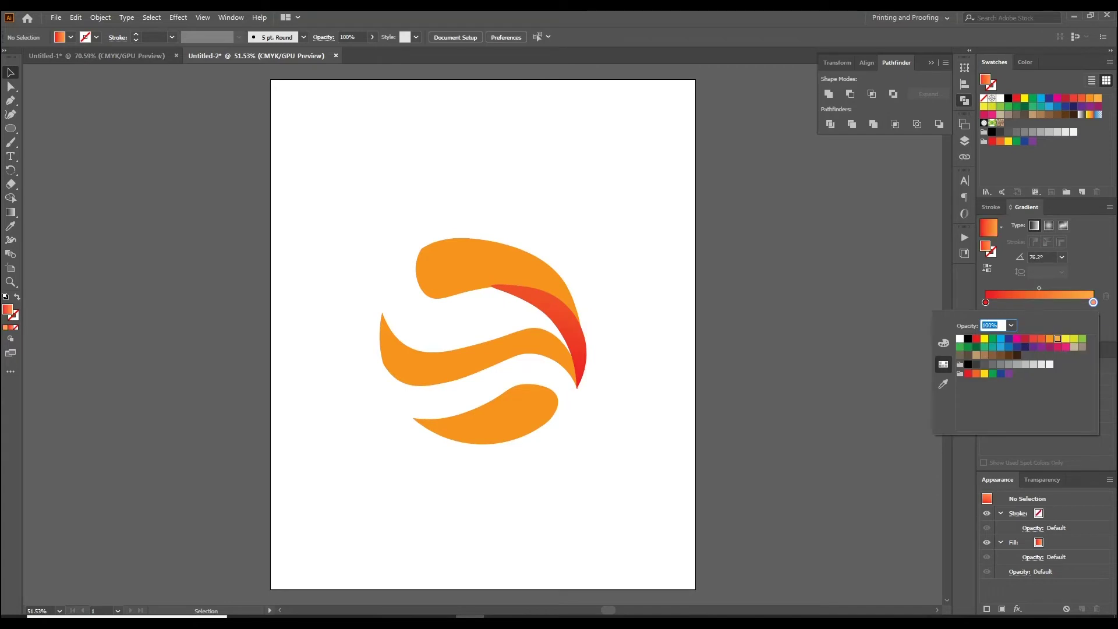
key("Escape")
key("ctrl+z")
double_click(1093, 316)
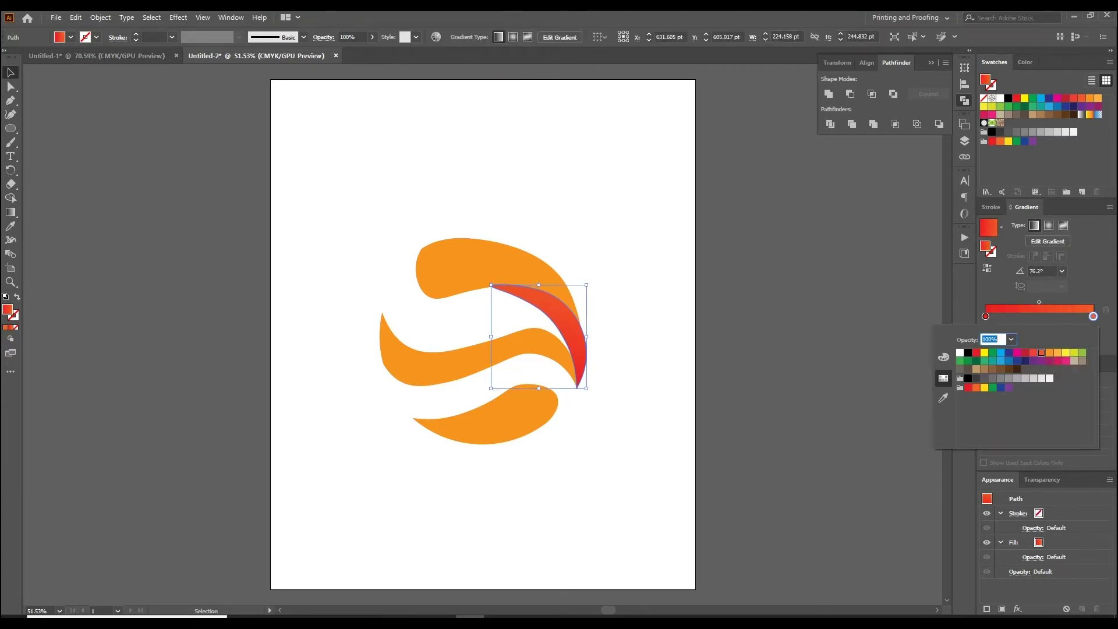
left_click(1049, 352)
key("Escape")
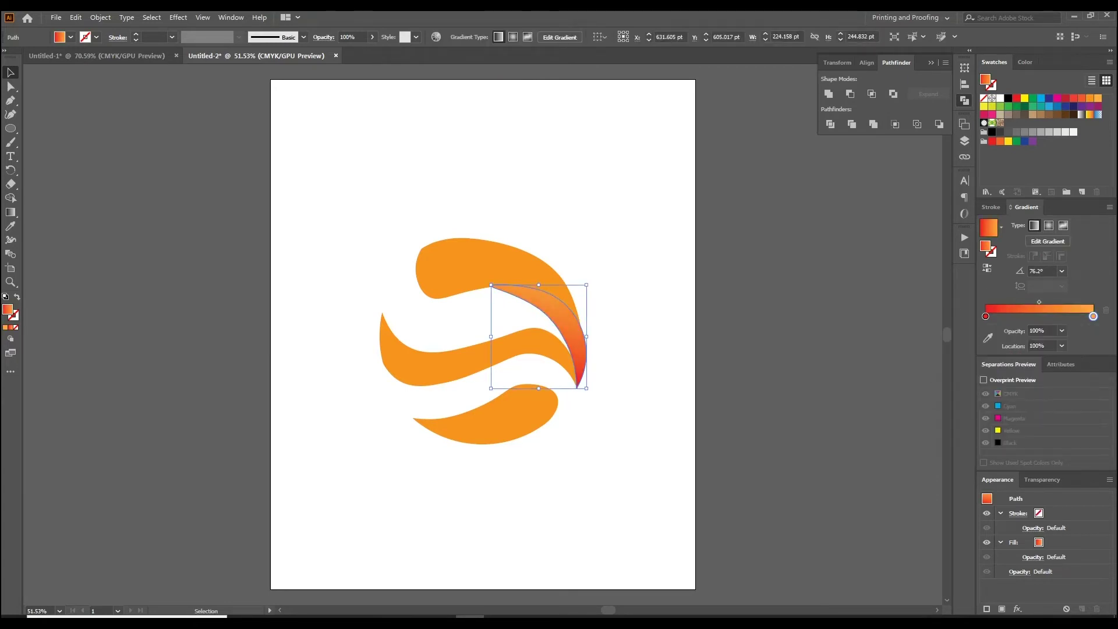
Step: Reselect only the crescent and draw a new gradient direction across it
left_click(495, 262, "shift")
left_click(454, 355, "shift")
left_click(641, 495)
left_click(574, 349)
key("g")
mouse_move(616, 385)
left_mouse_down()
mouse_move(488, 274)
mouse_move(565, 424)
left_mouse_up()
key("v")
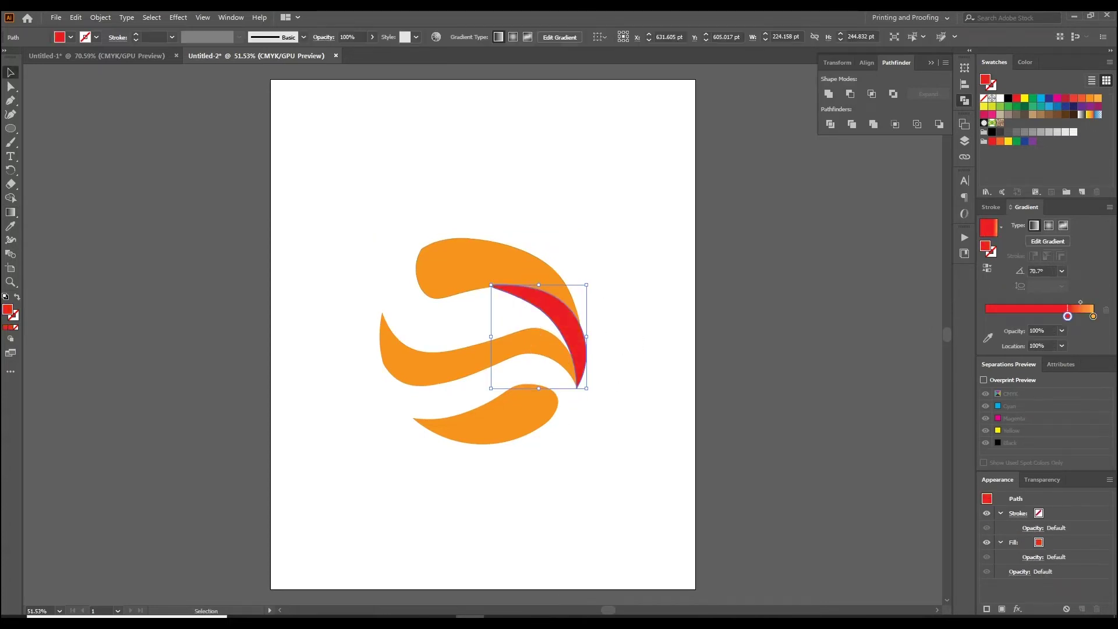
Step: Rearrange the gradient stops and redraw the gradient at 156.1° with red at the crescent's top
mouse_move(985, 317)
left_mouse_down()
mouse_move(1030, 316)
mouse_move(985, 316)
left_mouse_up()
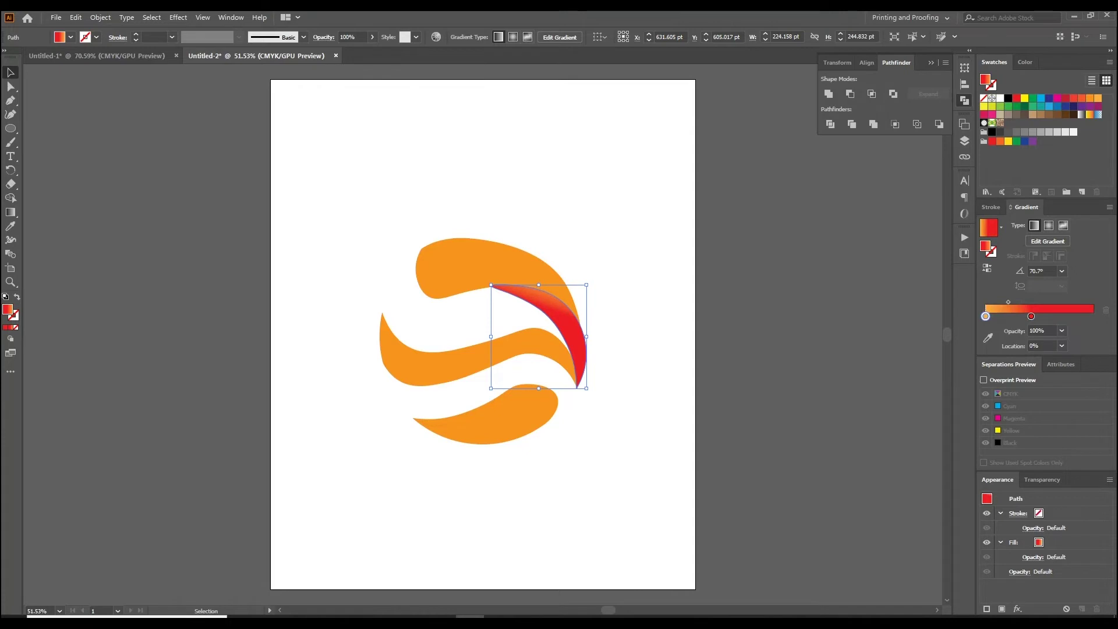
left_click(1092, 317)
left_click_drag(1030, 316, 1031, 355)
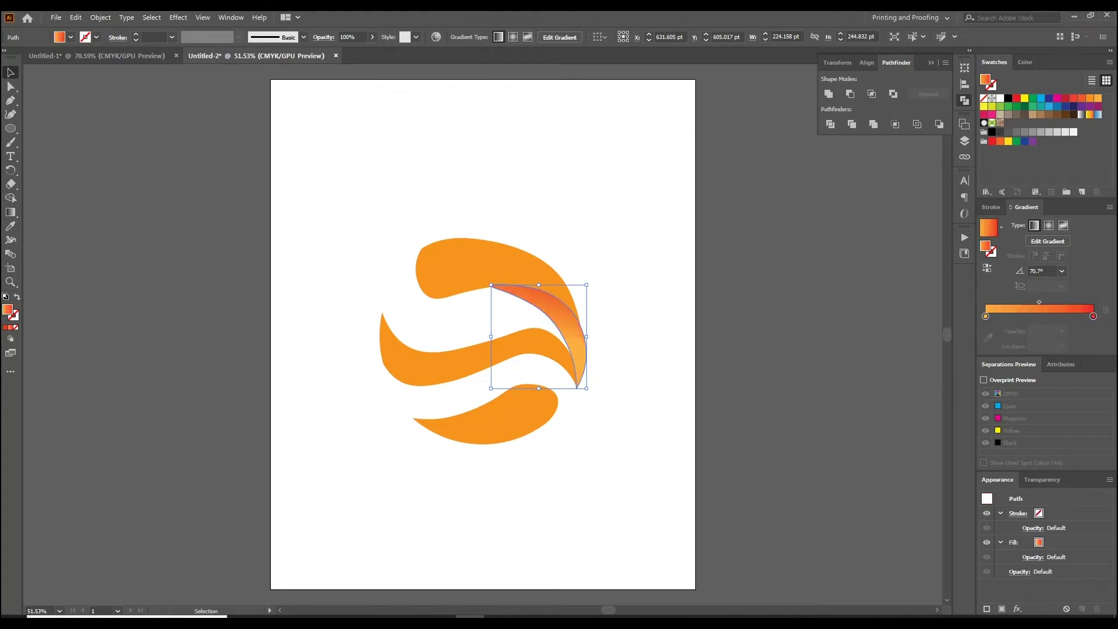
key("g")
left_click_drag(650, 297, 497, 349)
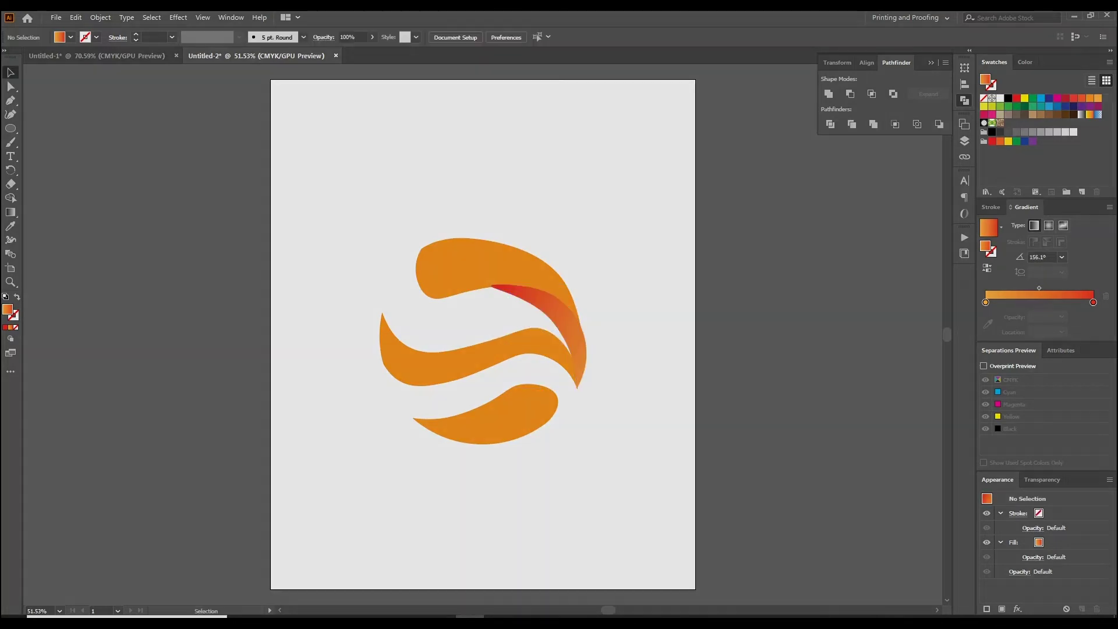
left_click(466, 361)
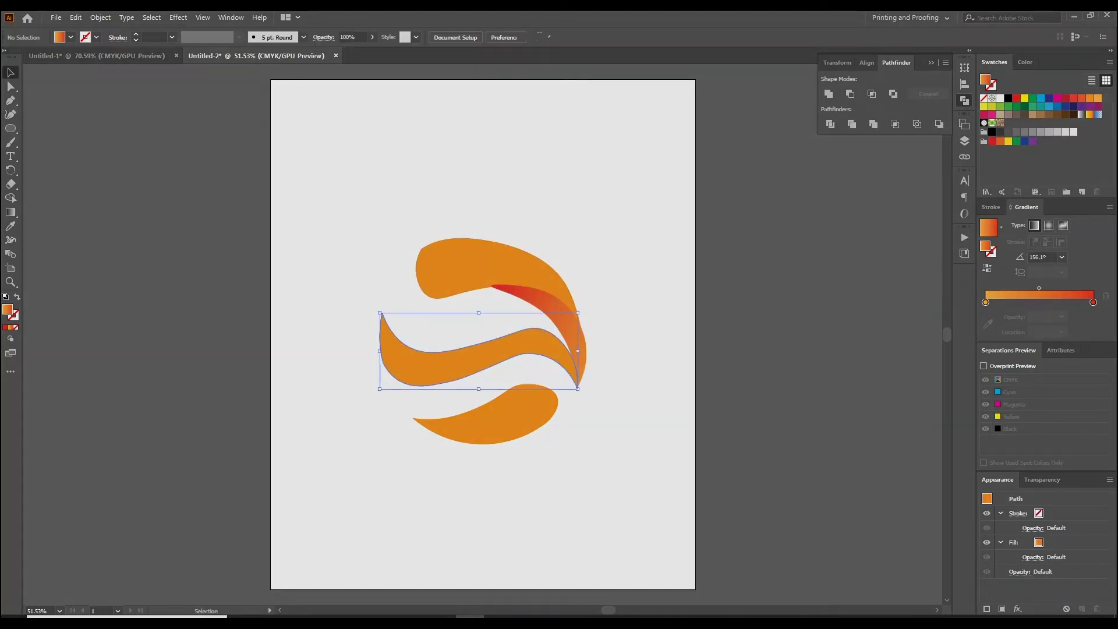
key("shift+grave")
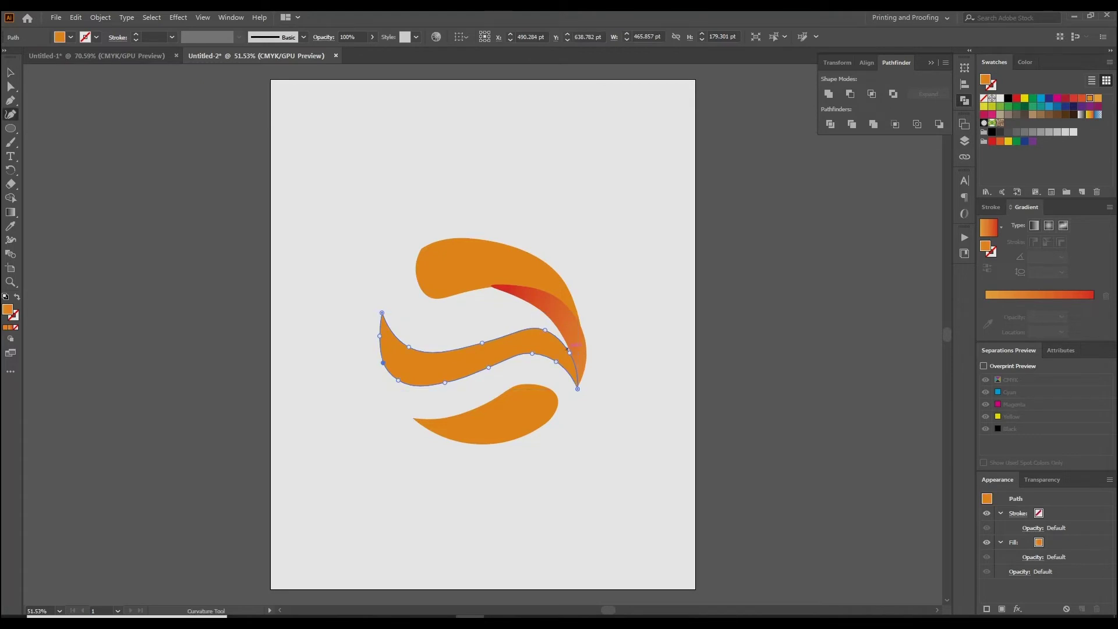
Step: Reshape the middle wave's right end by raising its anchor and adjusting the top-edge curve
left_click_drag(568, 350, 566, 343)
left_click_drag(545, 330, 562, 334)
key("v")
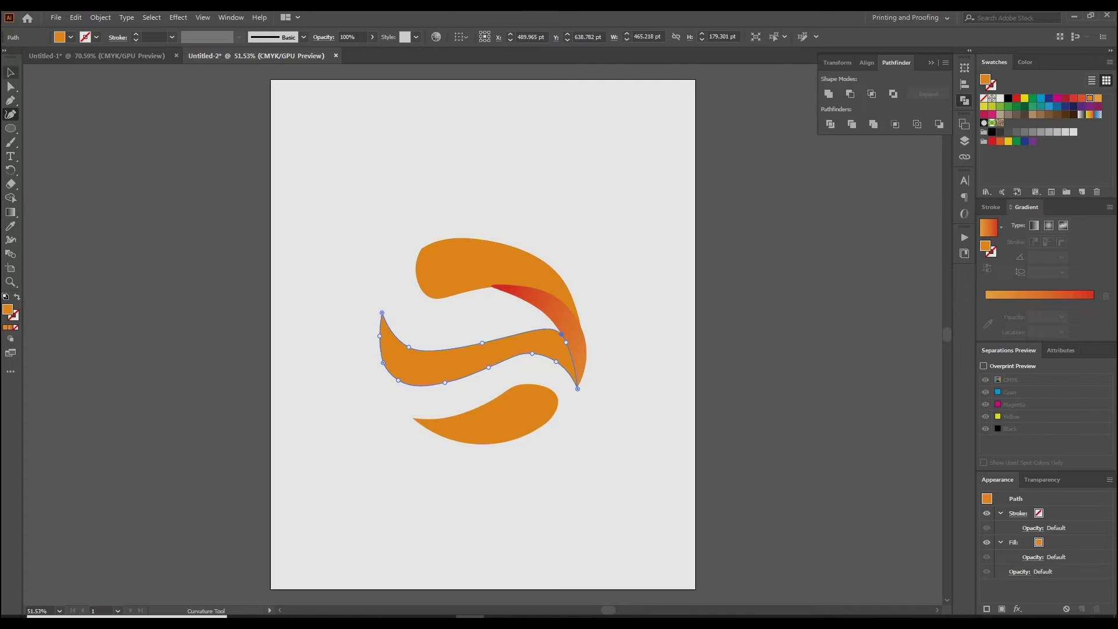
key("ctrl+shift+a")
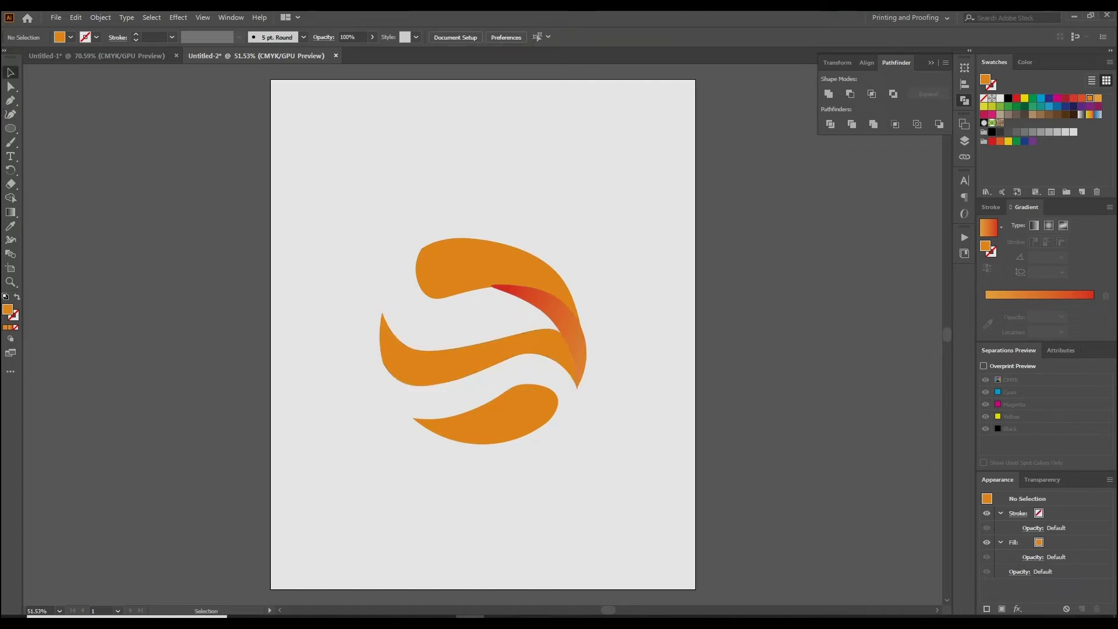
Step: Start a new curved path with a point at the middle wave's left tip
left_click(454, 358)
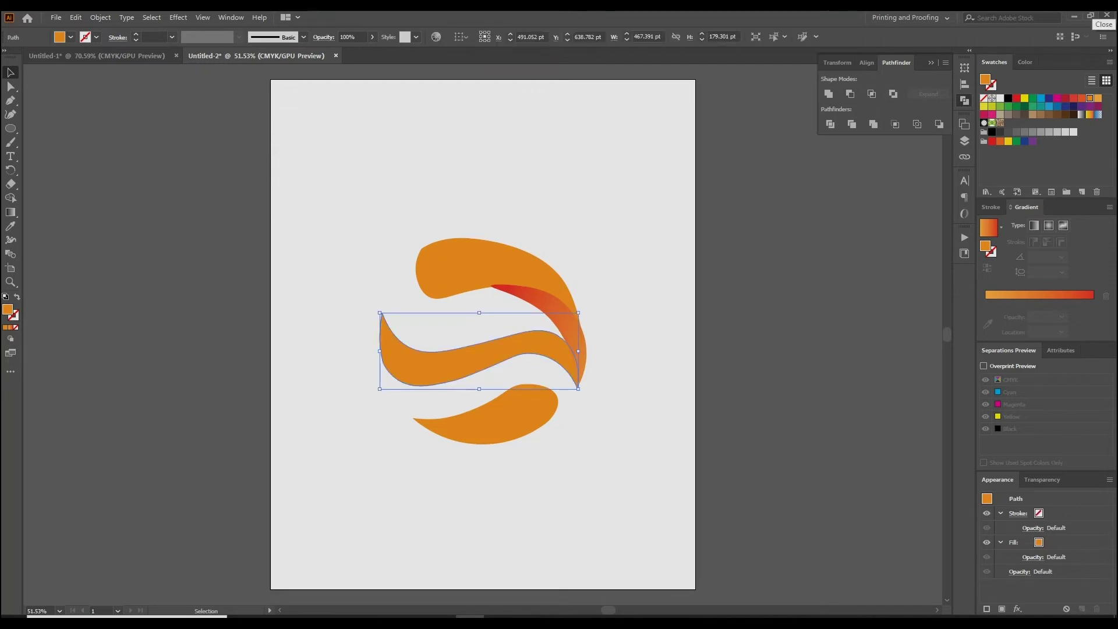
key("shift+grave")
left_click(382, 307)
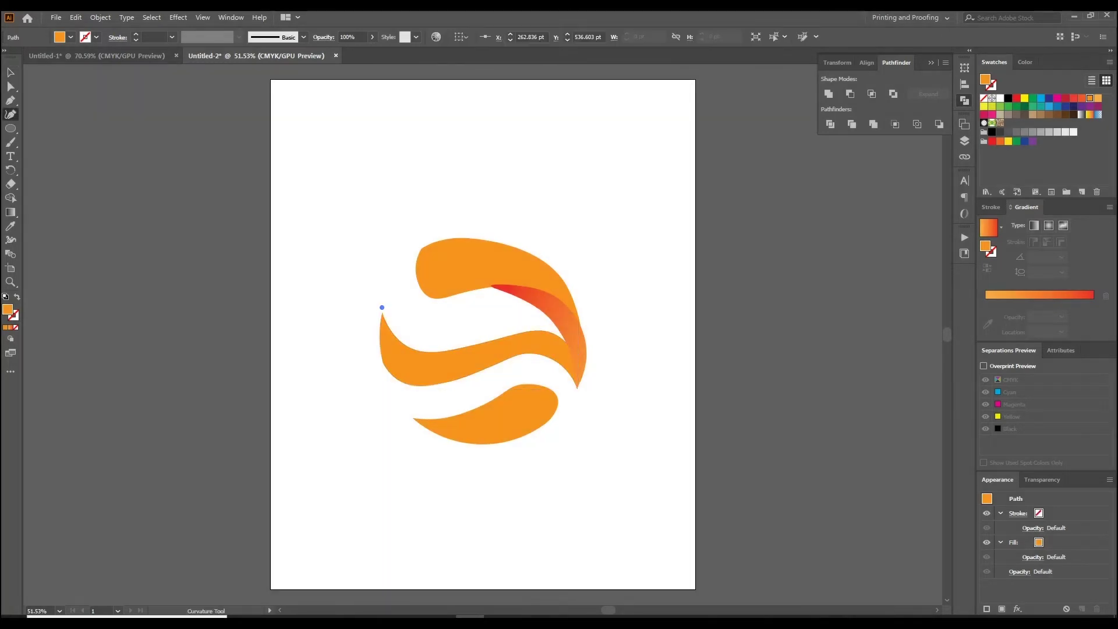
Step: Draw a closed curl shape around the middle wave's left tip
left_click(390, 292)
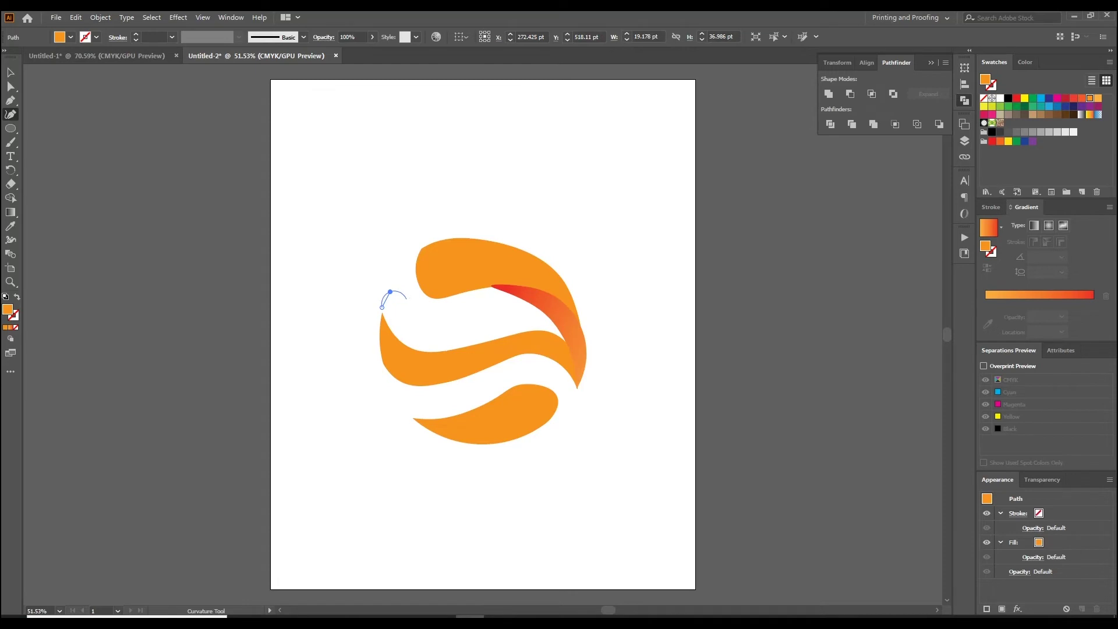
left_click(402, 287)
left_click(418, 320)
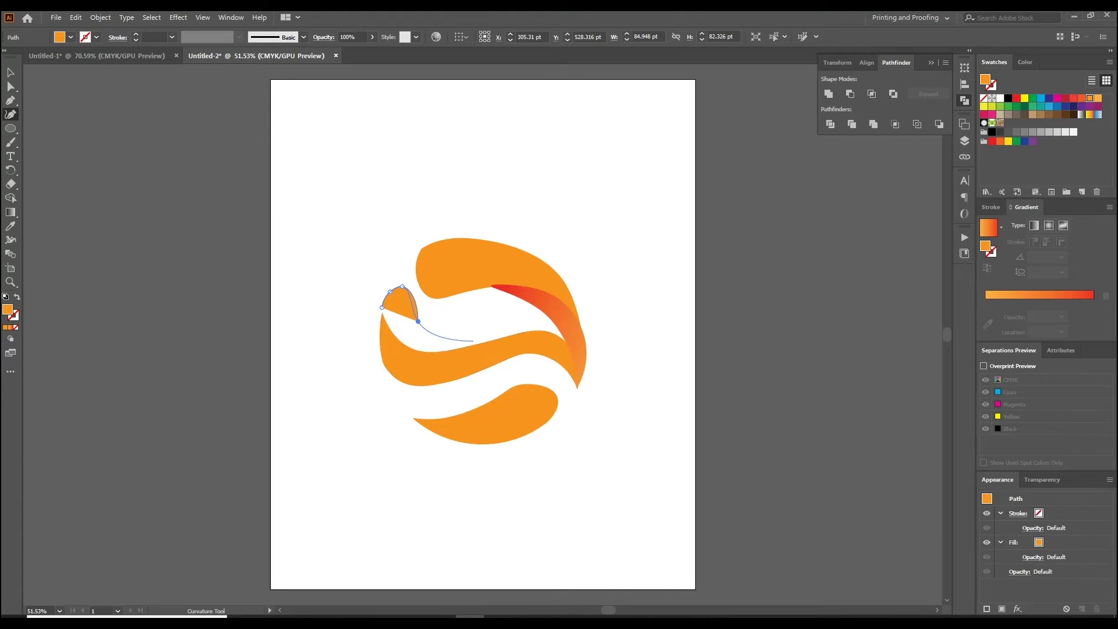
left_click(473, 341)
left_click(445, 356)
left_click(404, 349)
left_click(382, 307)
Step: Refine the curl's lower curve and right end, then fill it with the red-orange gradient at 143.9°
mouse_move(404, 349)
left_mouse_down()
mouse_move(475, 345)
mouse_move(463, 347)
left_mouse_up()
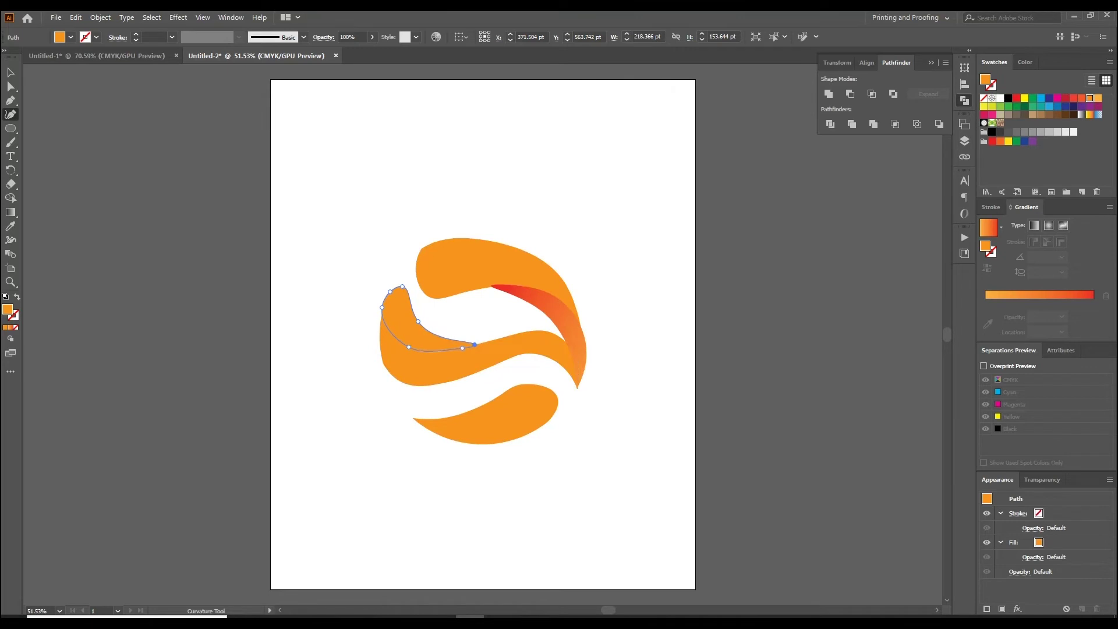
left_click(438, 350)
left_click(445, 337)
left_click_drag(438, 350, 407, 292)
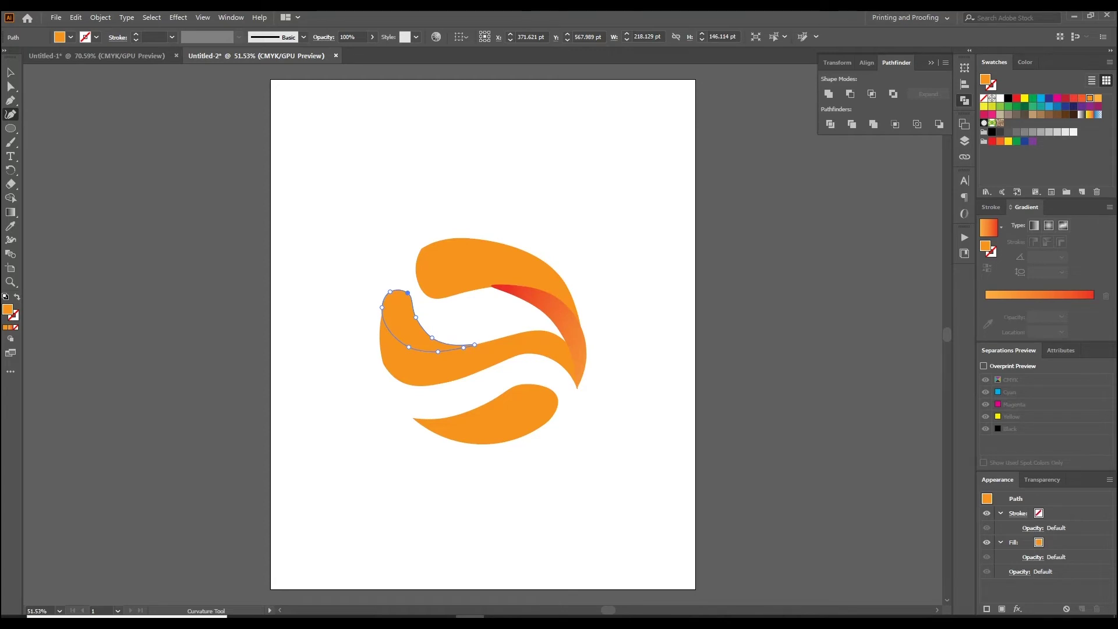
left_click_drag(475, 345, 478, 344)
key("period")
key("ctrl+shift+a")
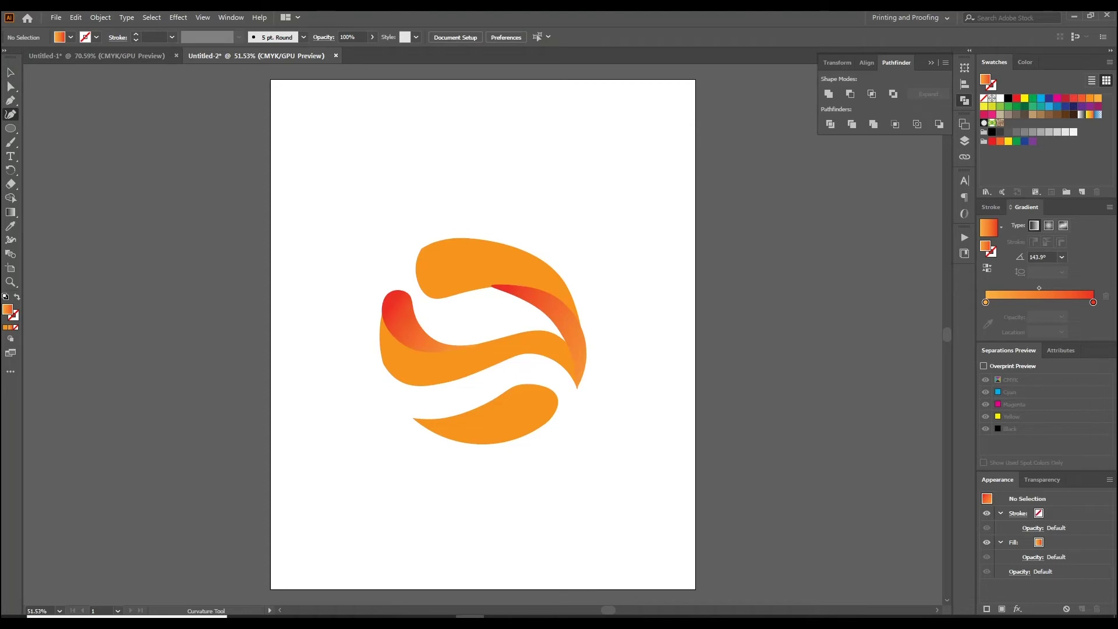
left_click(409, 416)
Step: Outline a closed accent shape over the bottom swoosh's left tip and adjust its ends
left_click(398, 408)
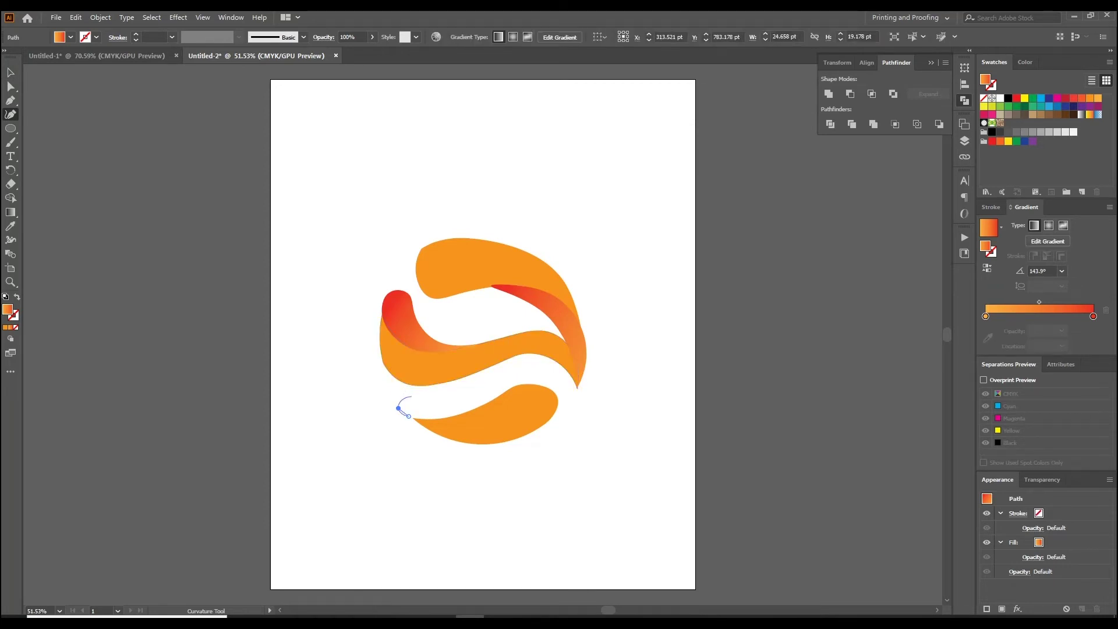
left_click(412, 395)
left_click(426, 400)
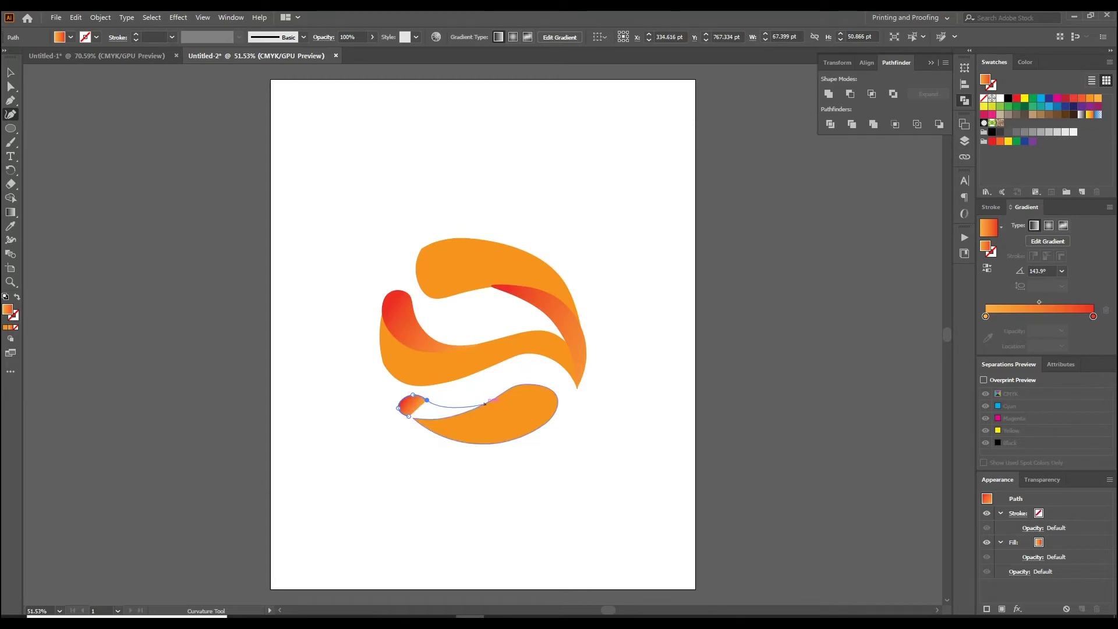
left_click(487, 406)
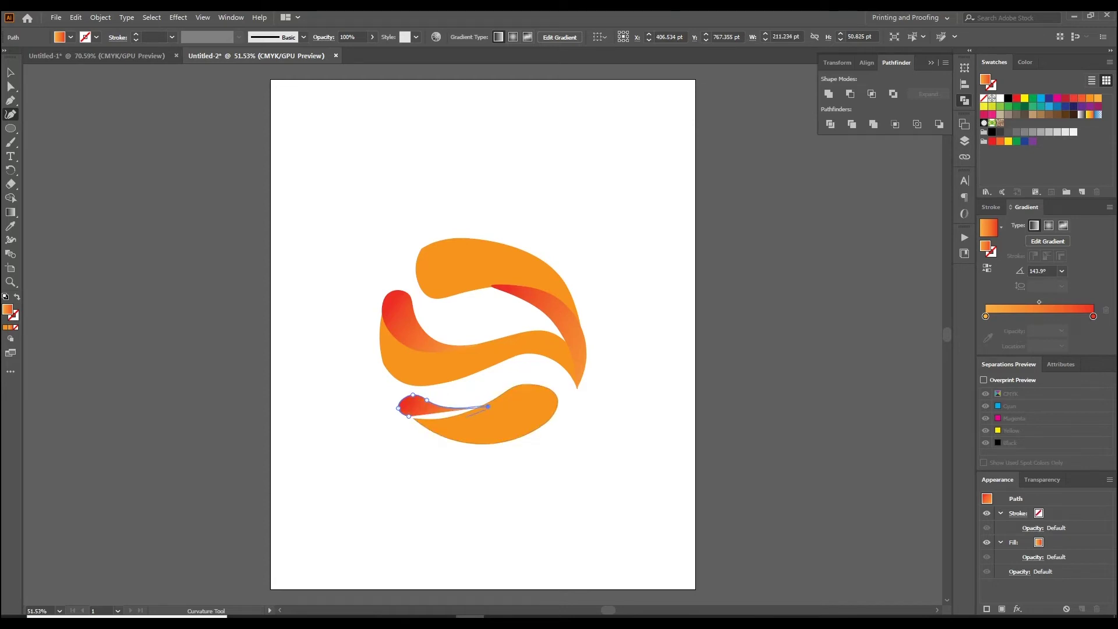
left_click(449, 422)
left_click(409, 415)
left_click_drag(487, 406, 465, 411)
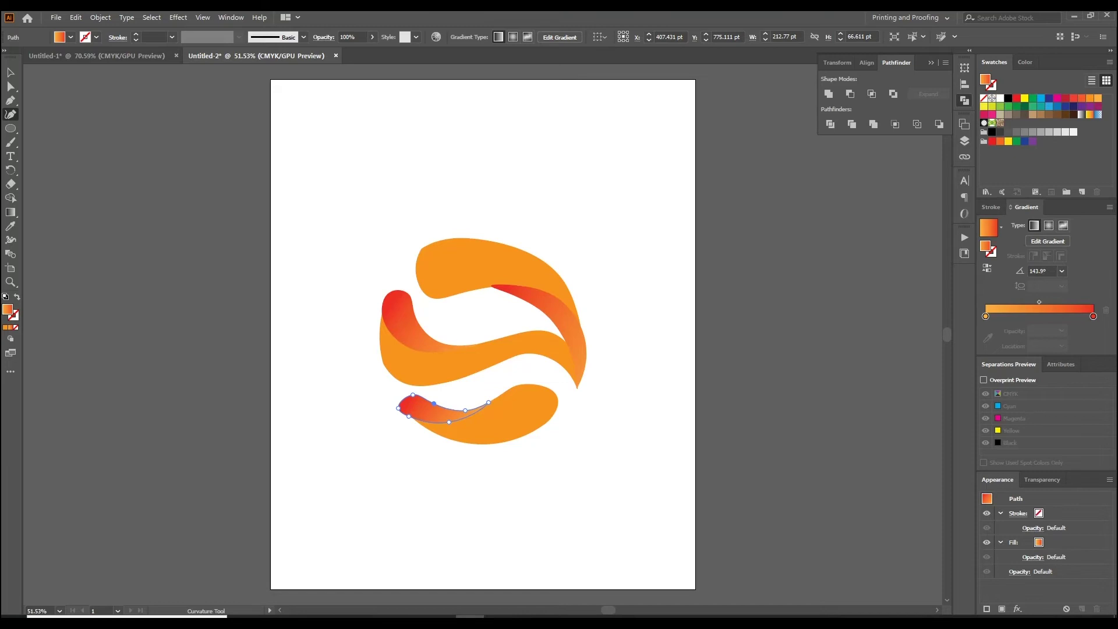
left_click_drag(398, 405, 399, 404)
Step: Run the accent's red-to-orange gradient downward from its top, then deselect it
key("v")
key("ctrl+shift+a")
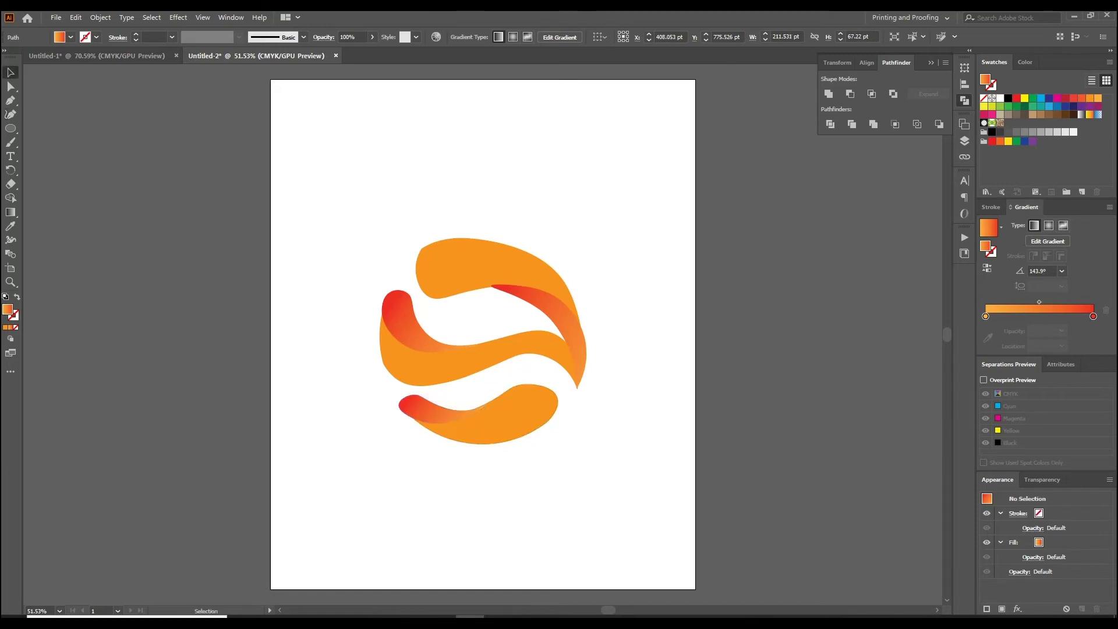
left_click(454, 407)
key("g")
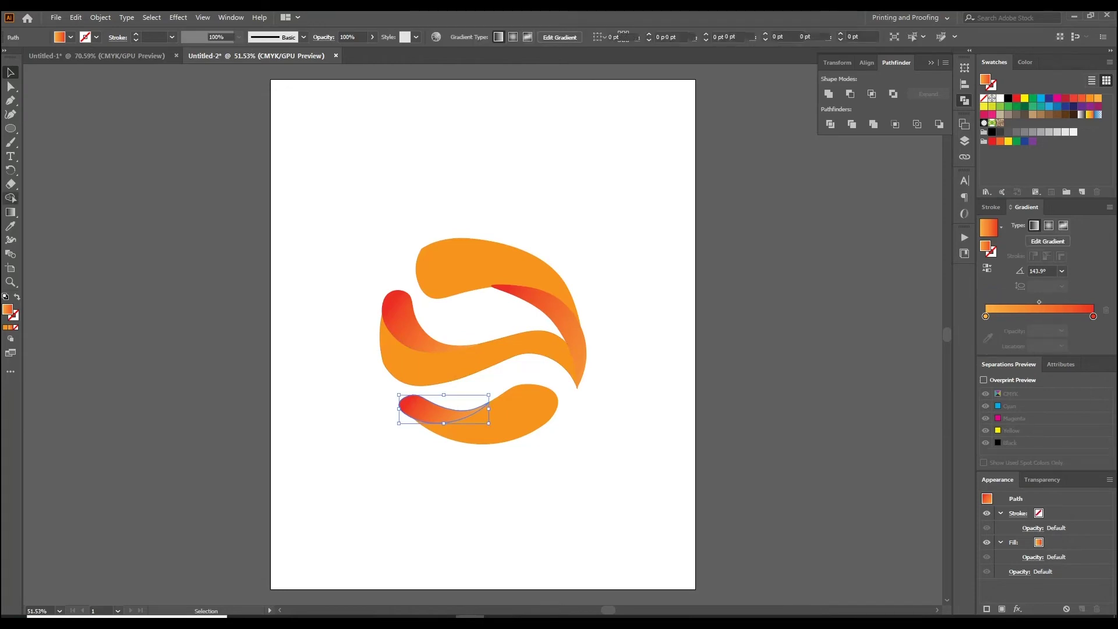
left_click_drag(463, 357, 429, 435)
key("v")
key("ctrl+shift+a")
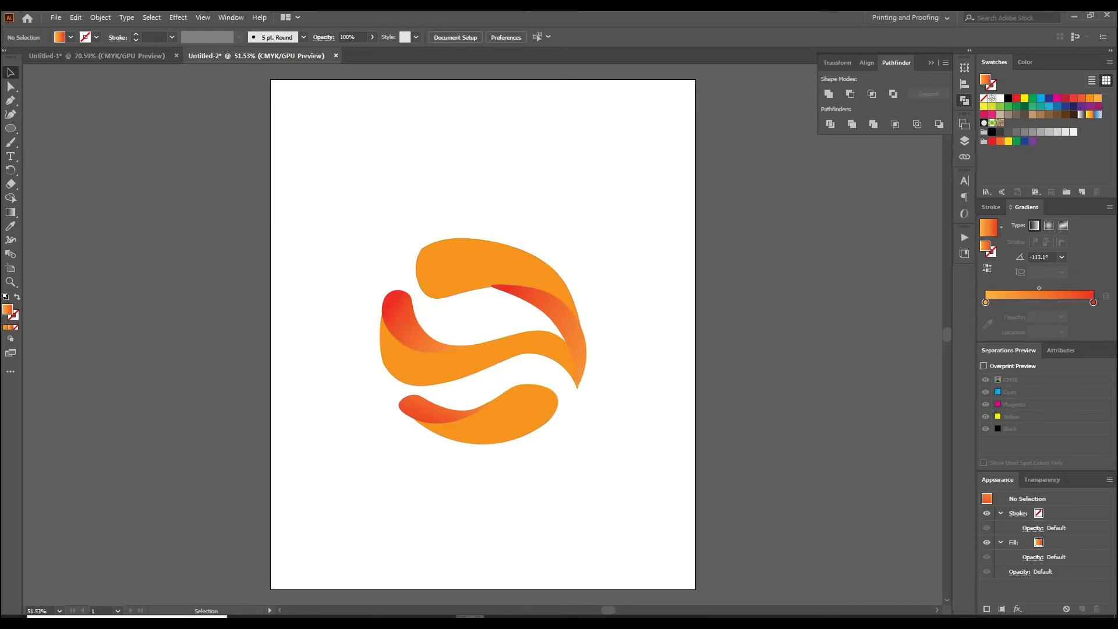
Step: Nudge the bottom swoosh upward and the middle swoosh slightly up and right
left_click(495, 422)
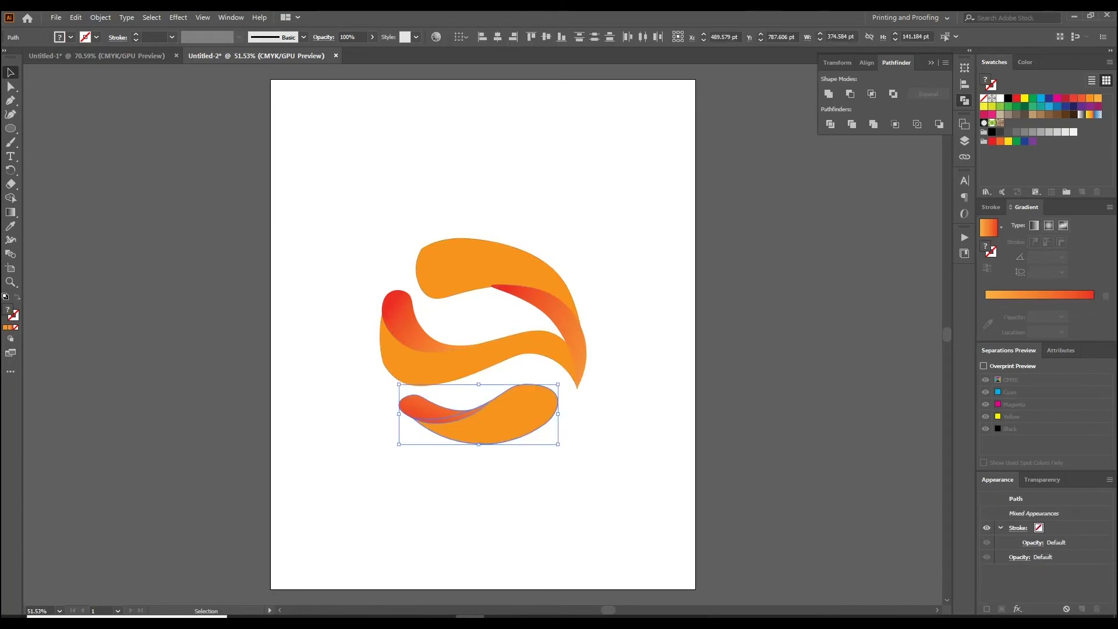
key("Up")
key("Up")
key("Up")
key("Right")
key("Right")
key("Right")
key("Right")
key("Right")
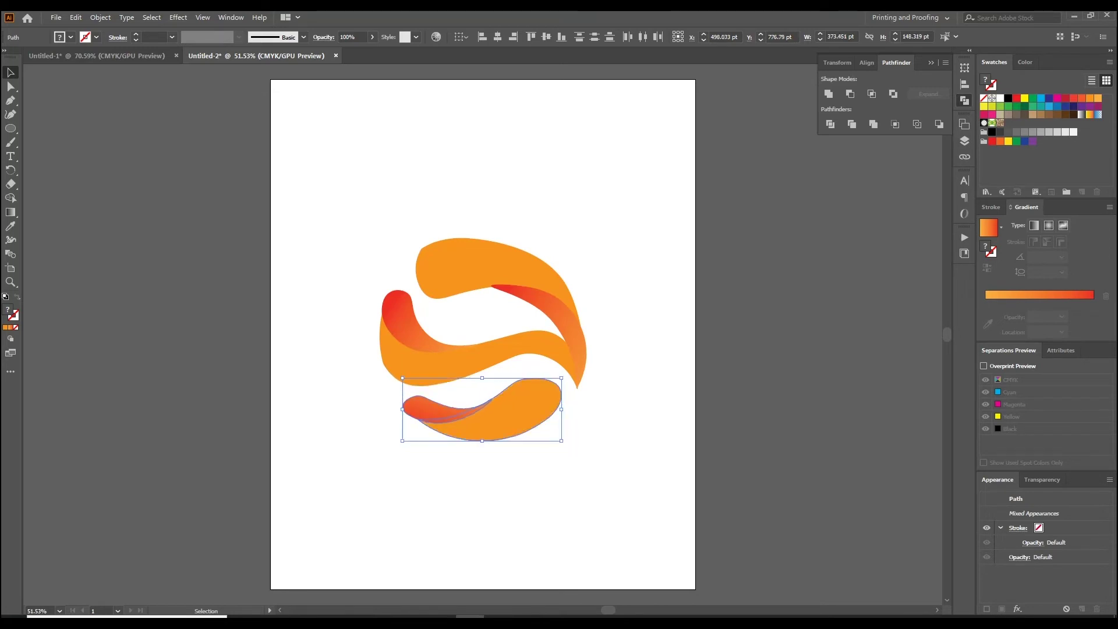
left_click_drag(562, 441, 553, 415)
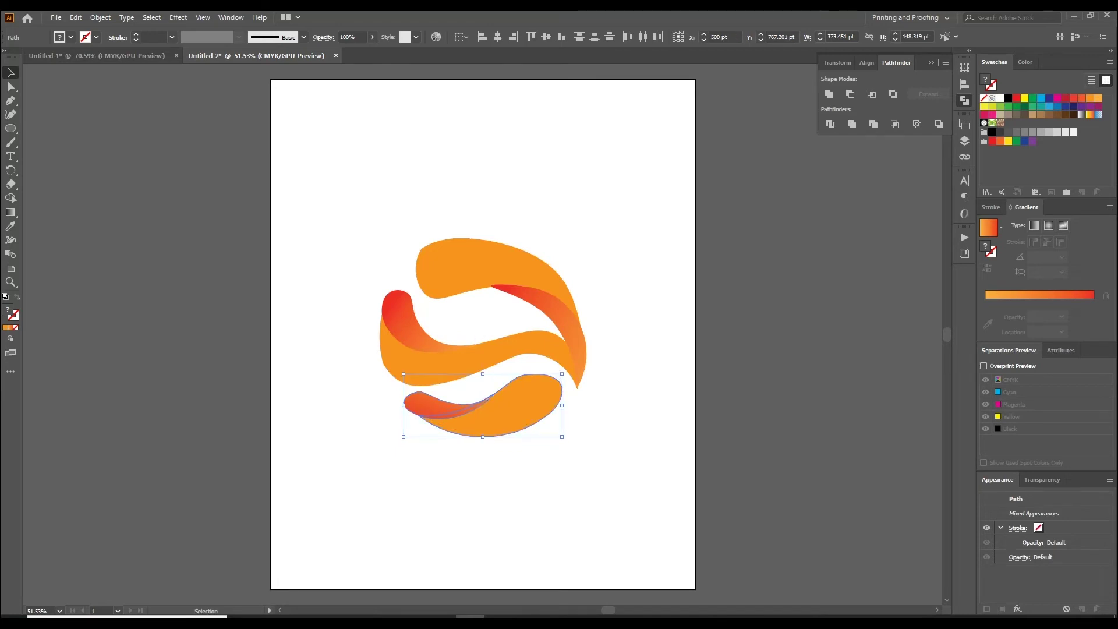
key("ctrl+shift+a")
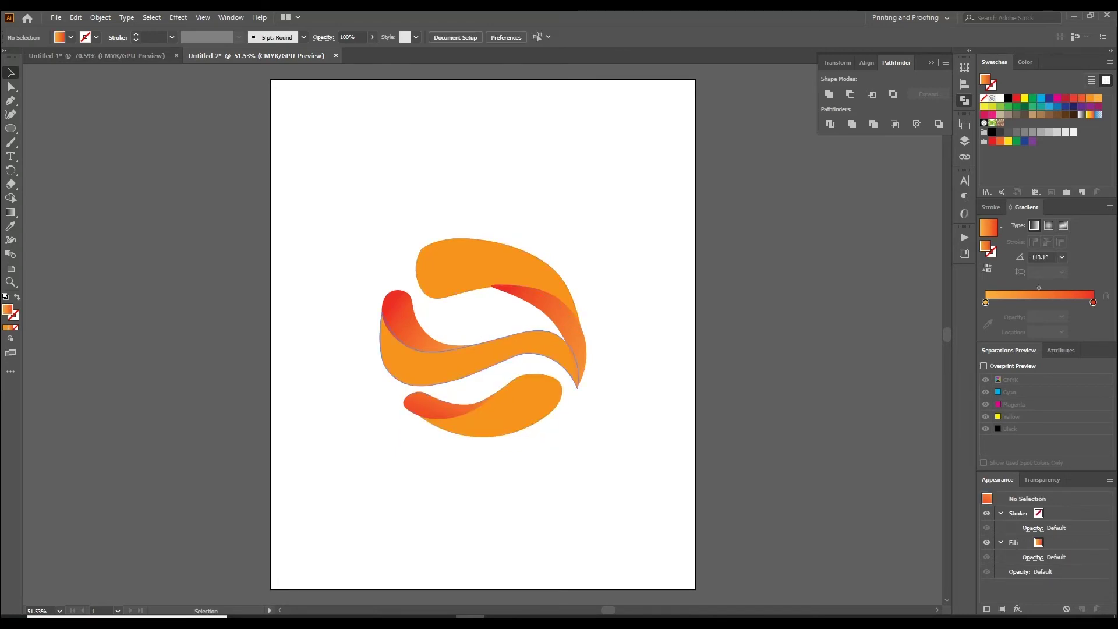
left_click(460, 356)
left_click_drag(480, 338, 483, 336)
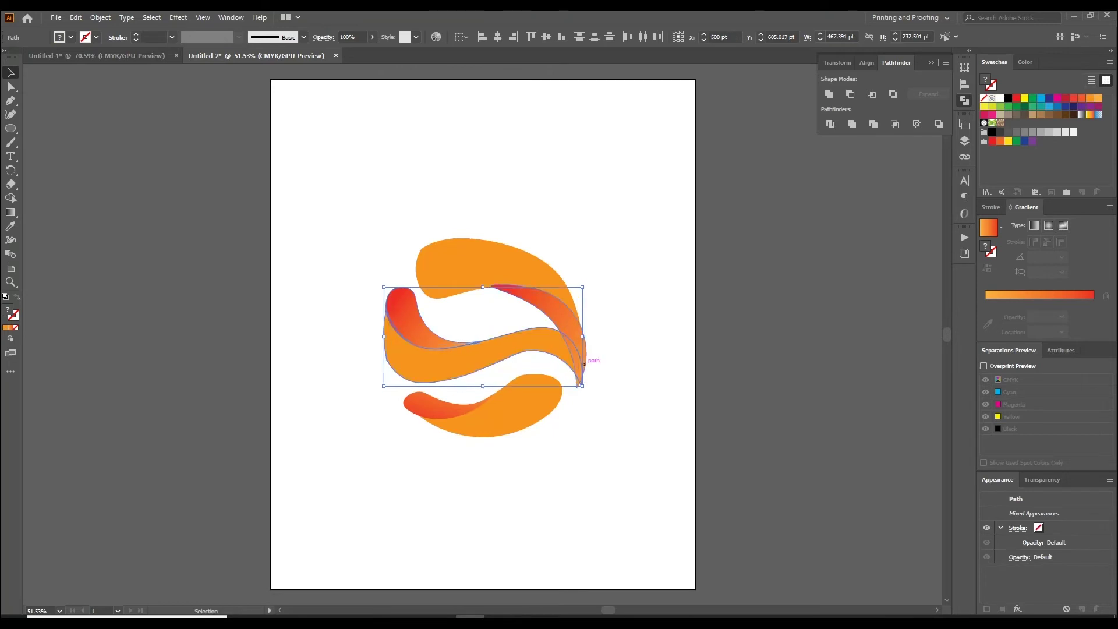
key("ctrl+shift+a")
Step: Reshape the middle swoosh's downward-pointing right tip by dragging its end anchor
left_click(570, 367)
key("shift+grave")
left_click_drag(580, 386, 577, 388)
key("v")
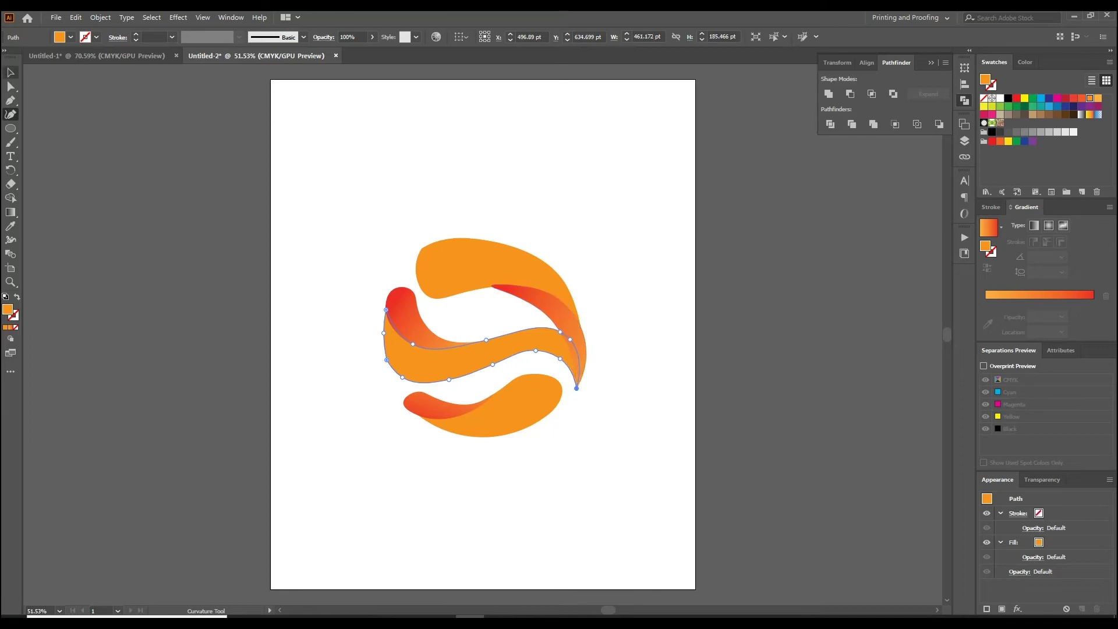
key("ctrl+shift+a")
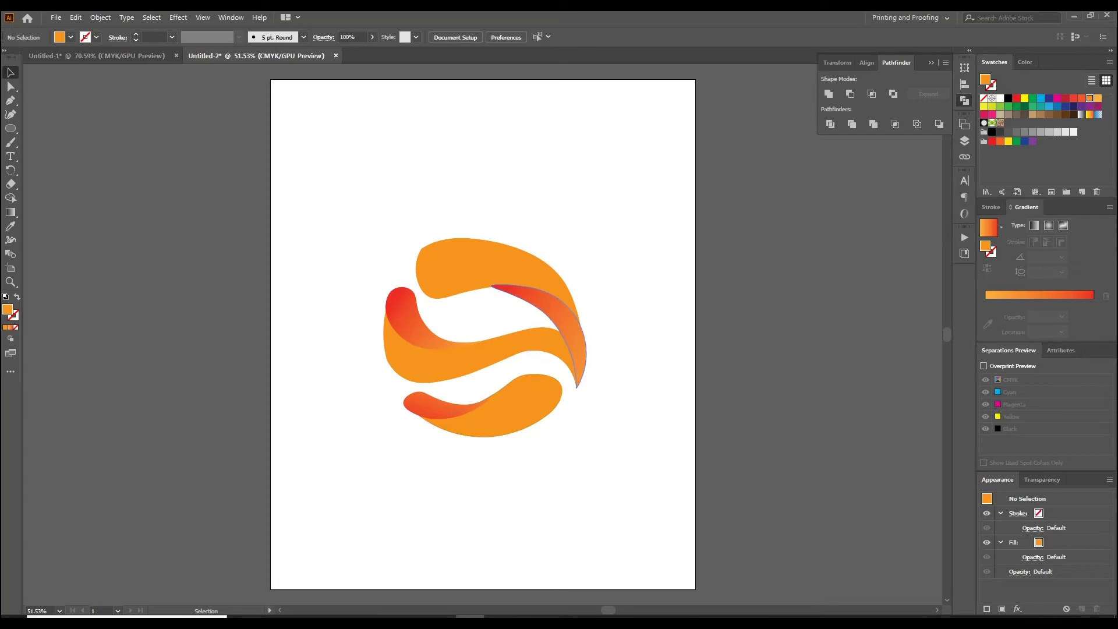
left_click(466, 363)
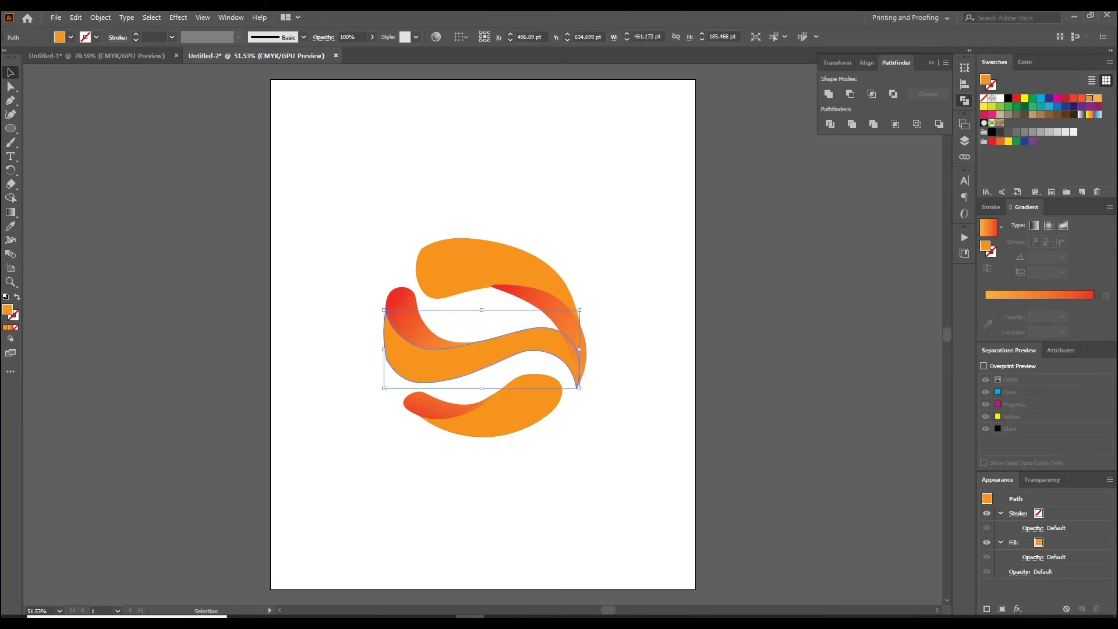
Step: Apply a gradient fill to the middle wave and run it along a long diagonal
left_click(989, 295)
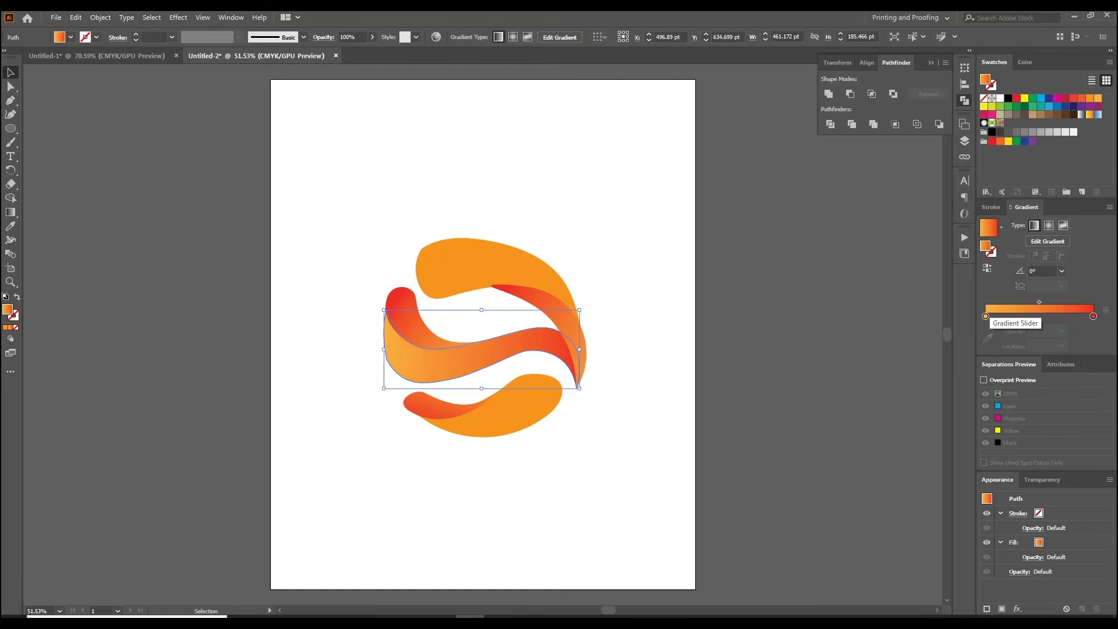
double_click(1093, 316)
left_click(984, 352)
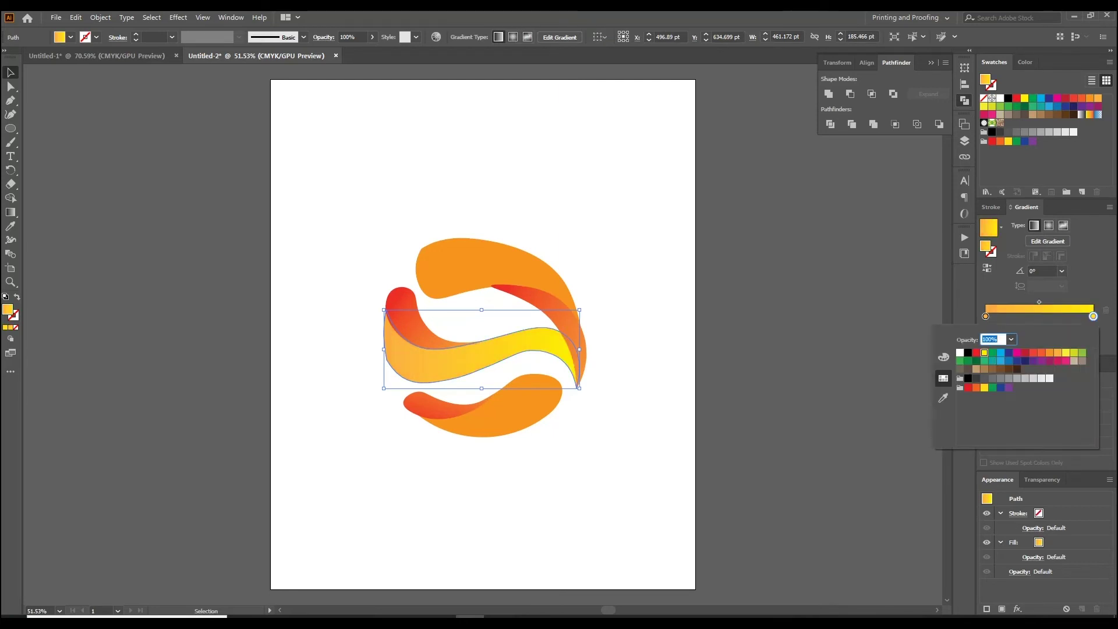
left_click(1057, 353)
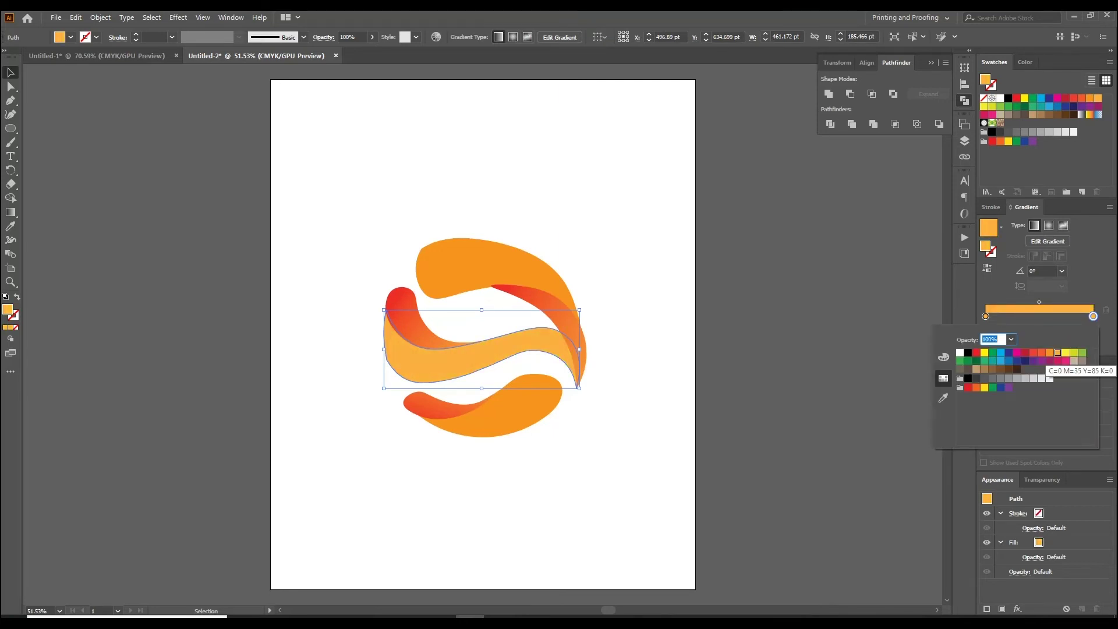
key("Escape")
key("g")
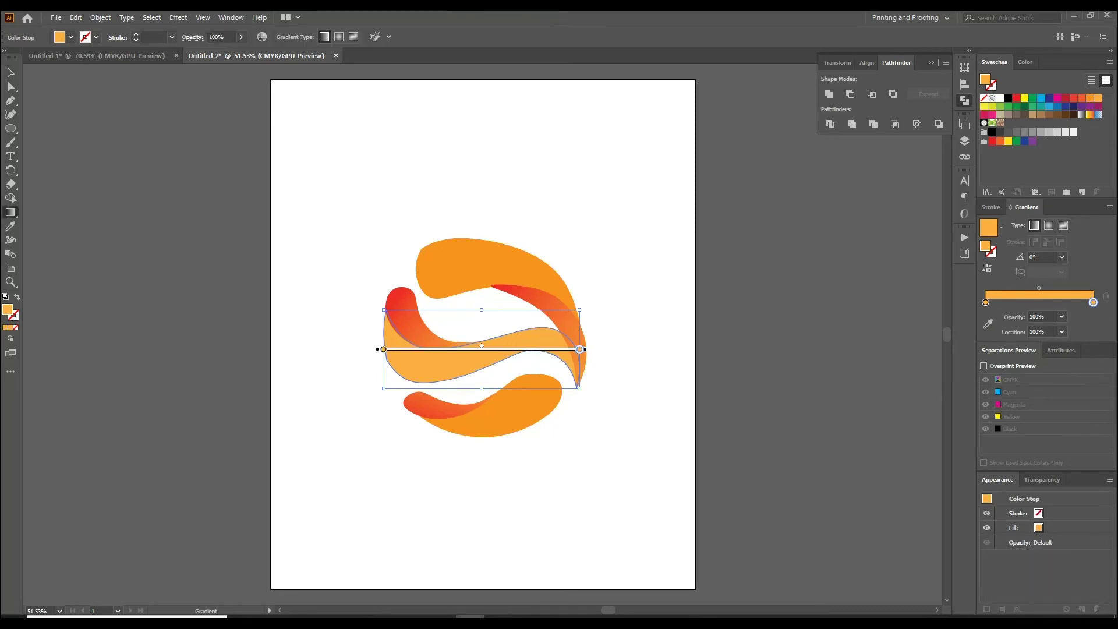
left_click_drag(481, 354, 530, 381)
left_click_drag(462, 346, 629, 425)
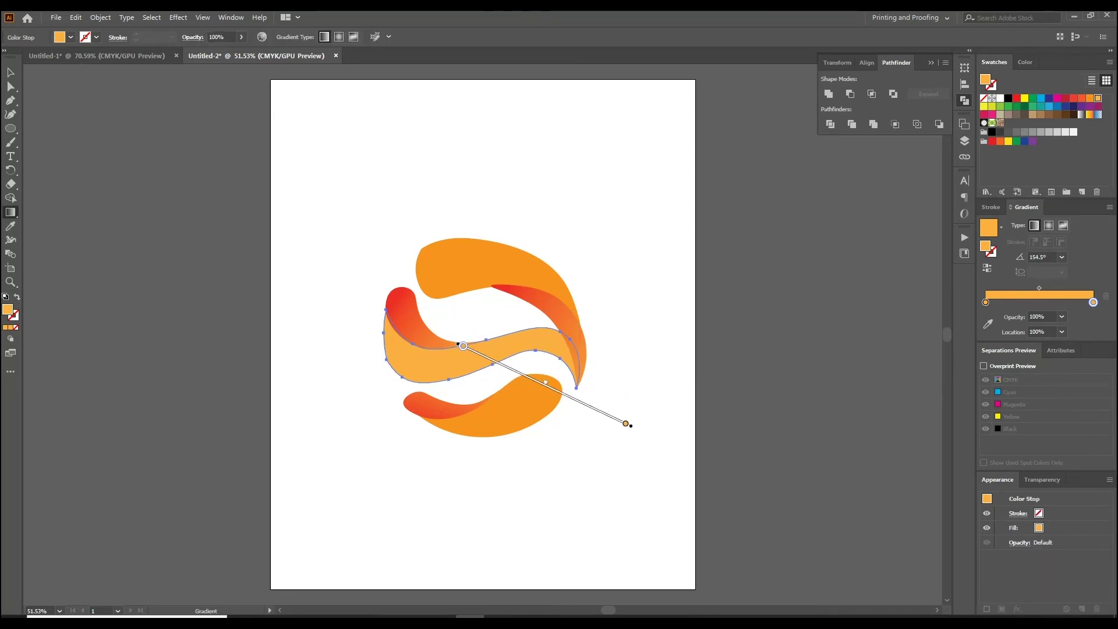
Step: Set the stops to orange and yellow and angle the gradient at 56.3° toward the upper right
double_click(1093, 302)
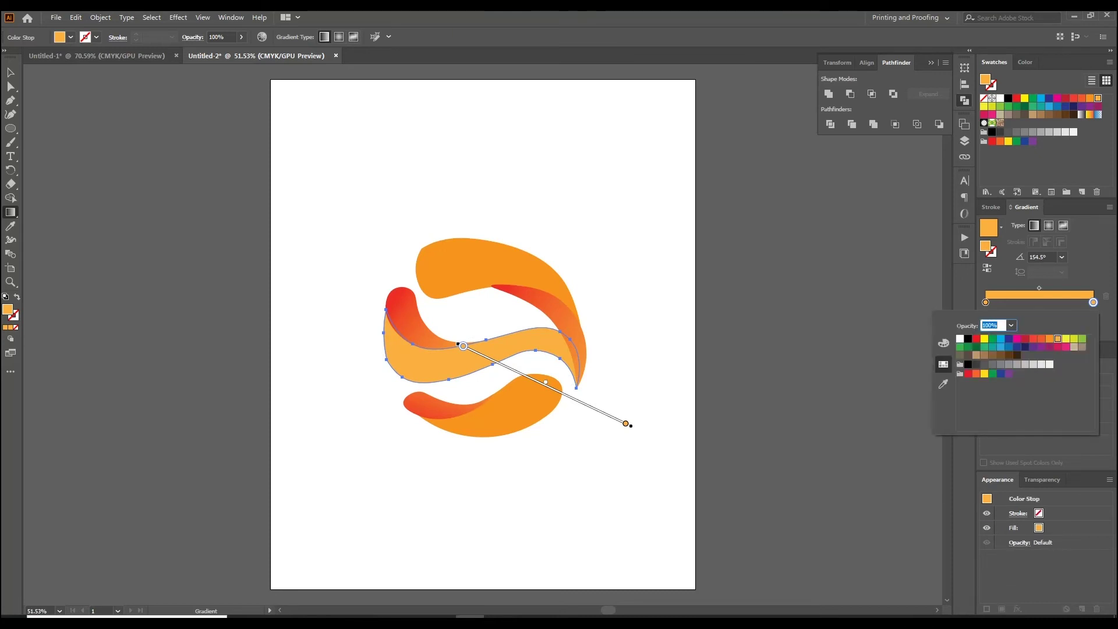
left_click(1065, 338)
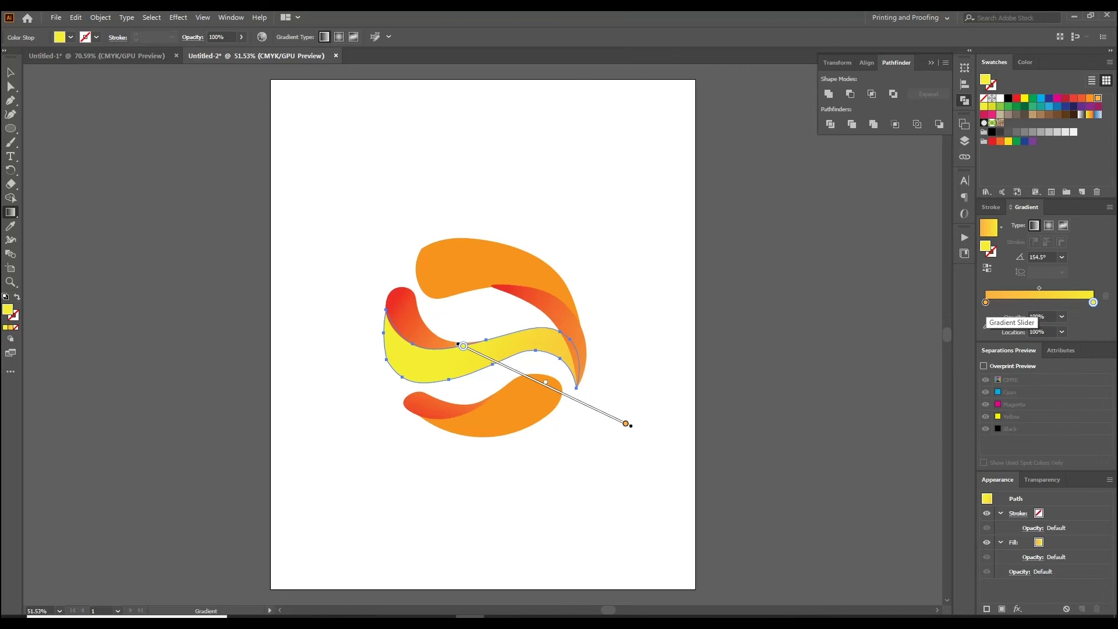
double_click(986, 302)
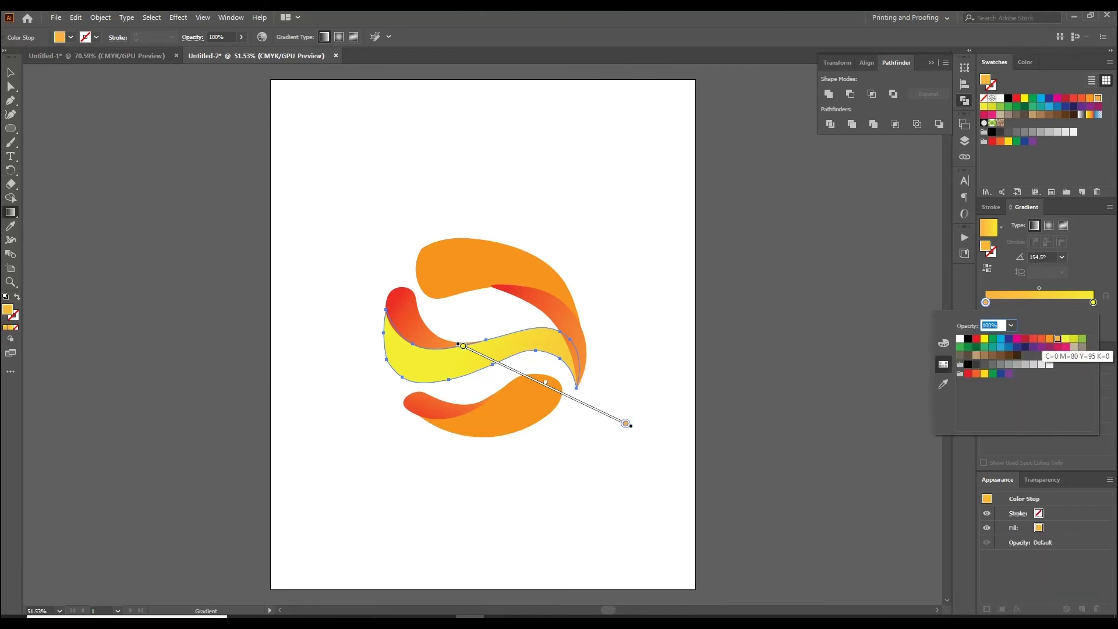
left_click(1050, 338)
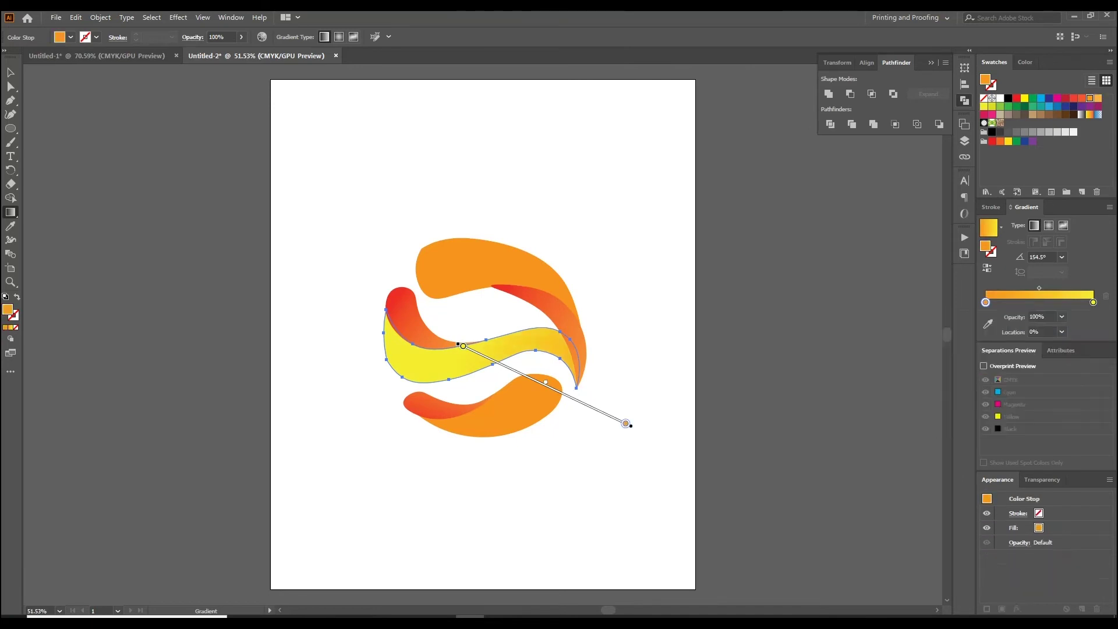
left_click_drag(473, 347, 535, 398)
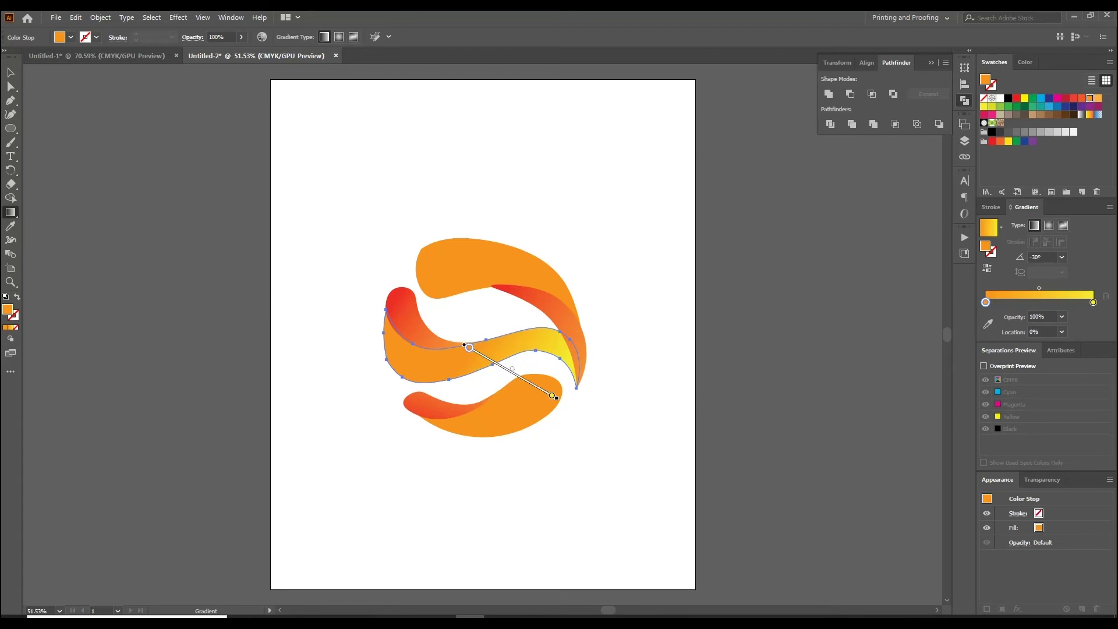
left_click_drag(480, 350, 514, 298)
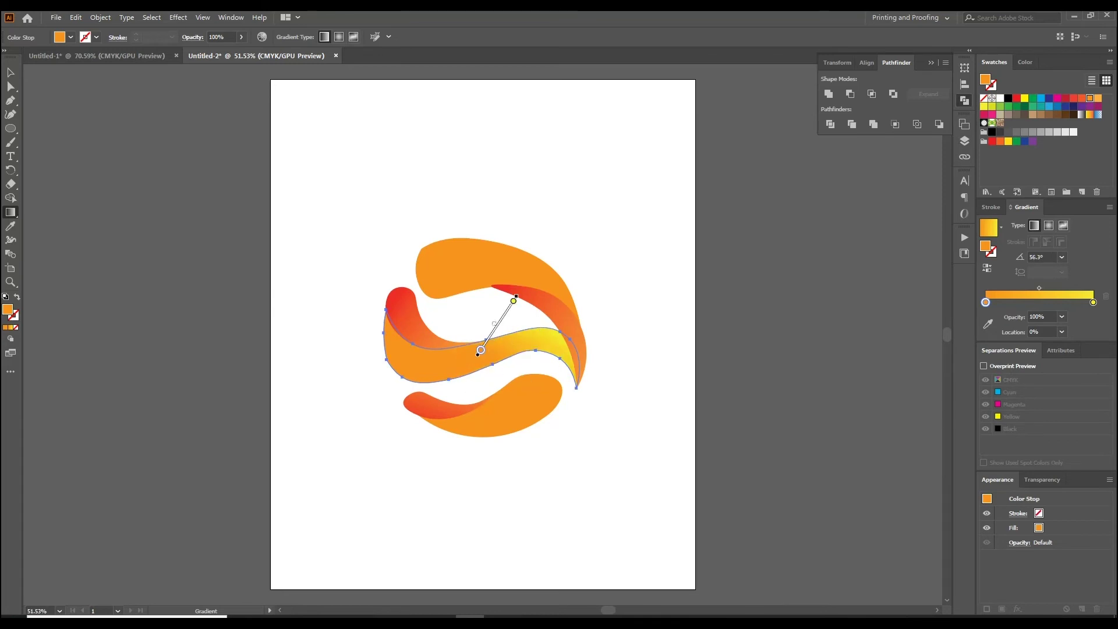
key("v")
key("ctrl+shift+a")
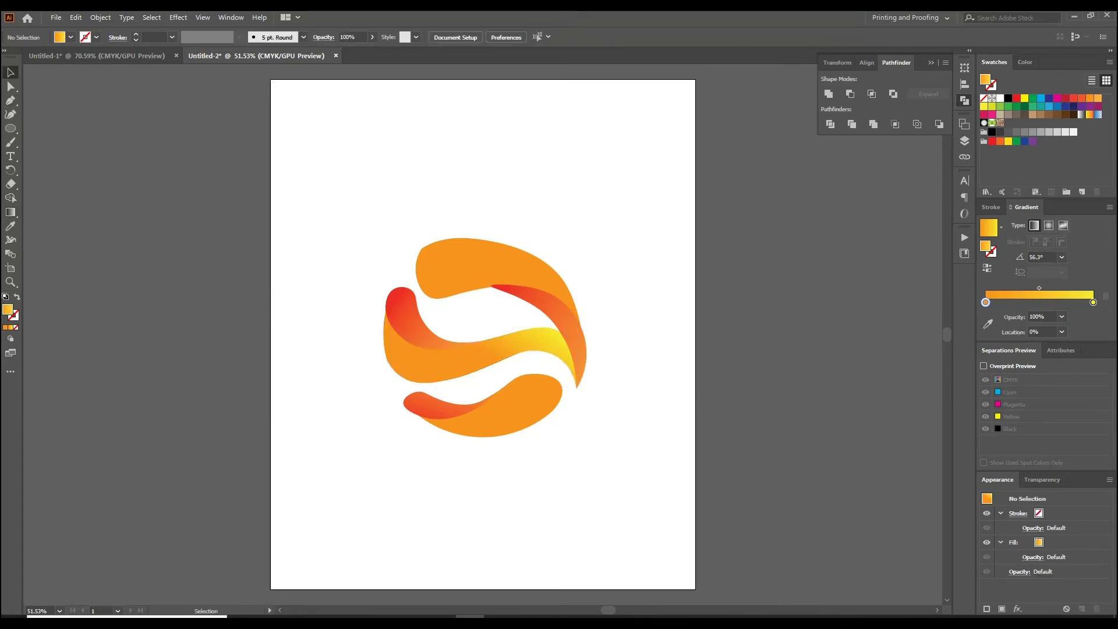
left_click(478, 262)
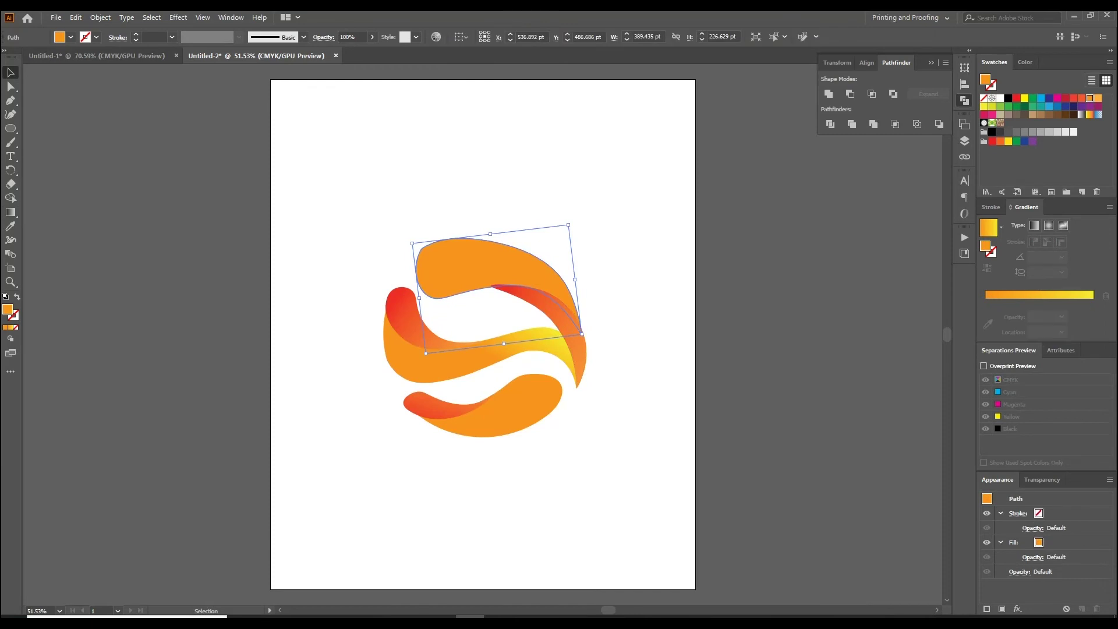
Step: Give the top swoosh an orange-to-yellow gradient angled toward its upper right
key("g")
left_click_drag(445, 215, 548, 368)
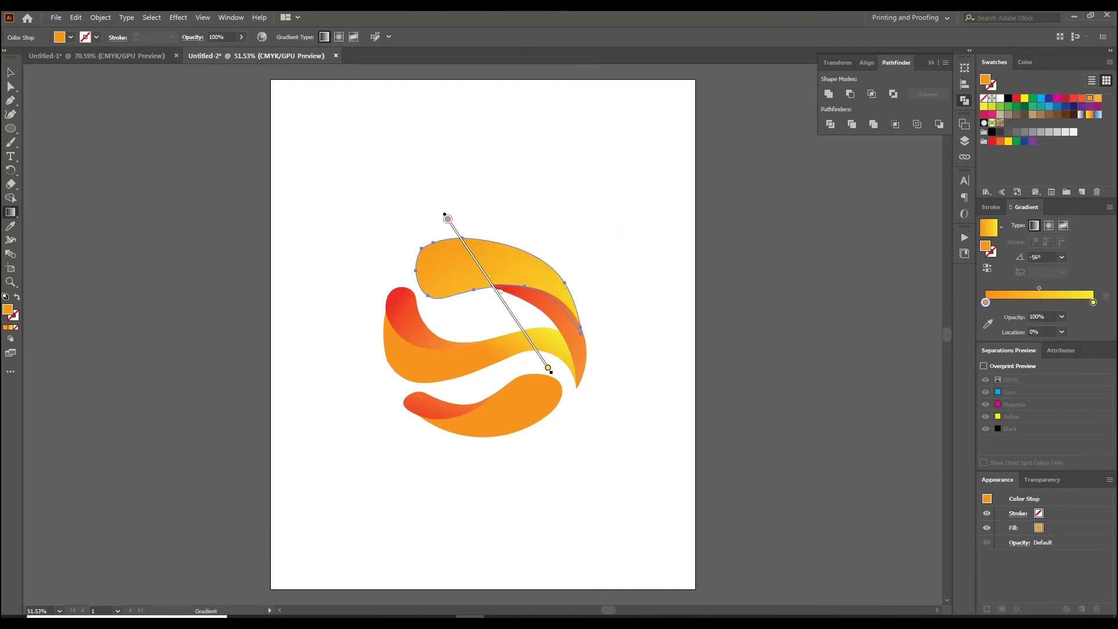
left_click_drag(479, 309, 552, 251)
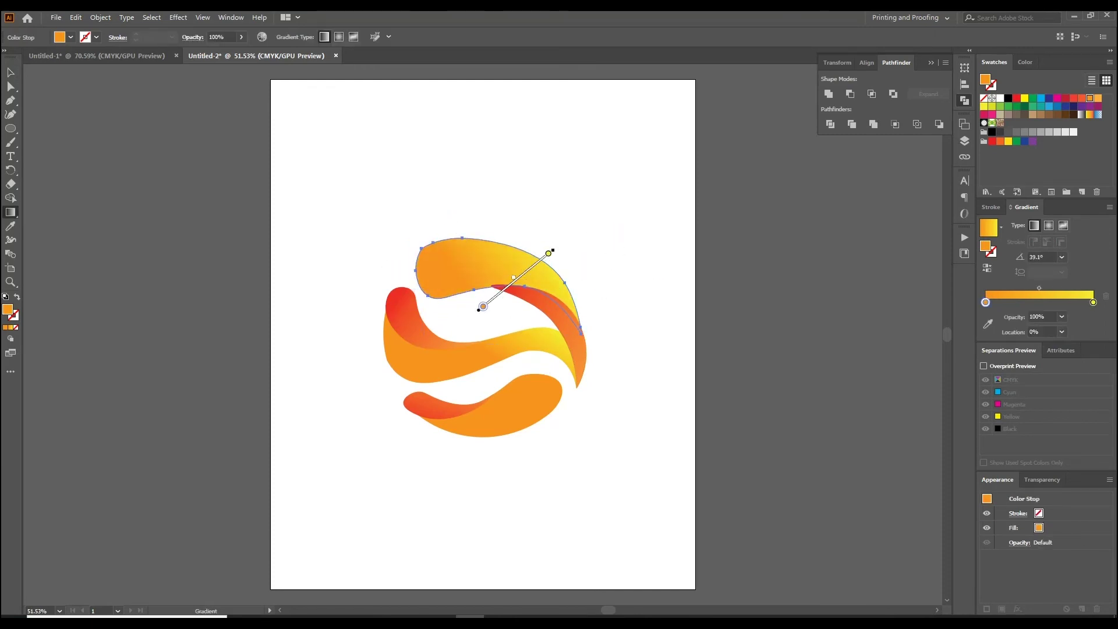
Step: Move the whole logo down and right on the artboard
key("v")
key("ctrl+a")
left_click_drag(587, 438, 542, 404)
left_click_drag(462, 323, 482, 384)
key("ctrl+shift+a")
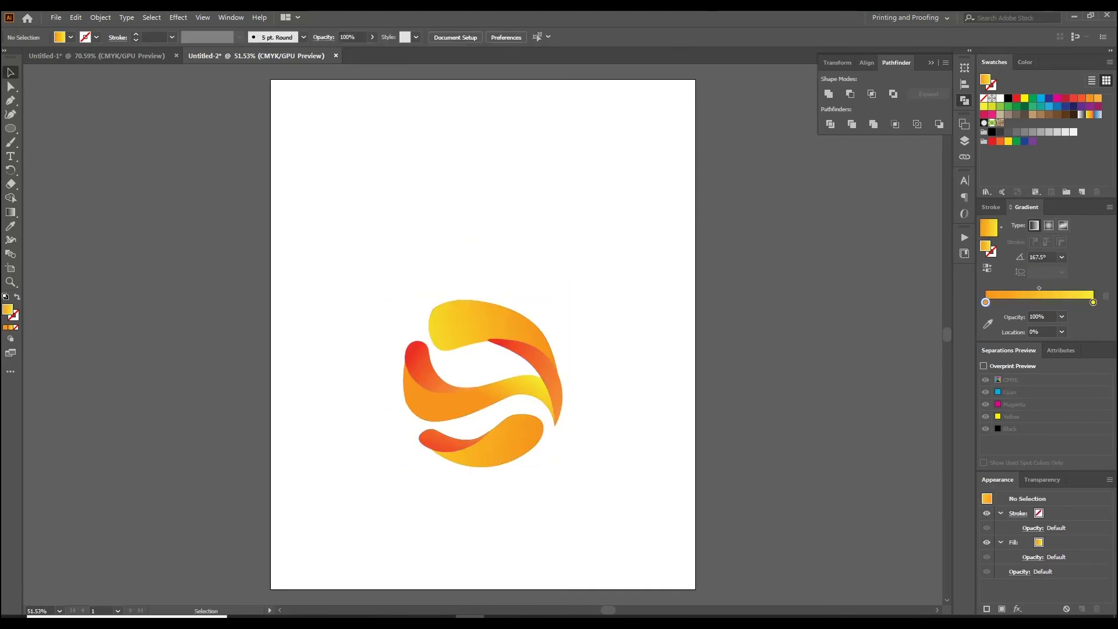
Step: Group all the logo shapes together and resize the group
left_click_drag(407, 279, 483, 361)
right_click(482, 138)
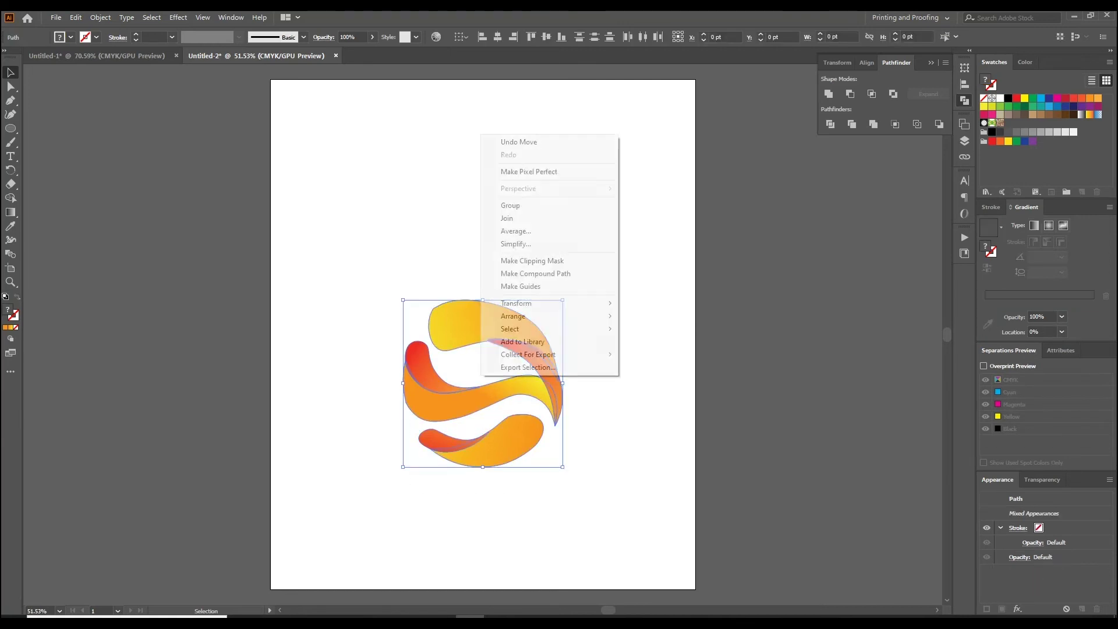
left_click(513, 205)
left_click_drag(562, 466, 584, 484)
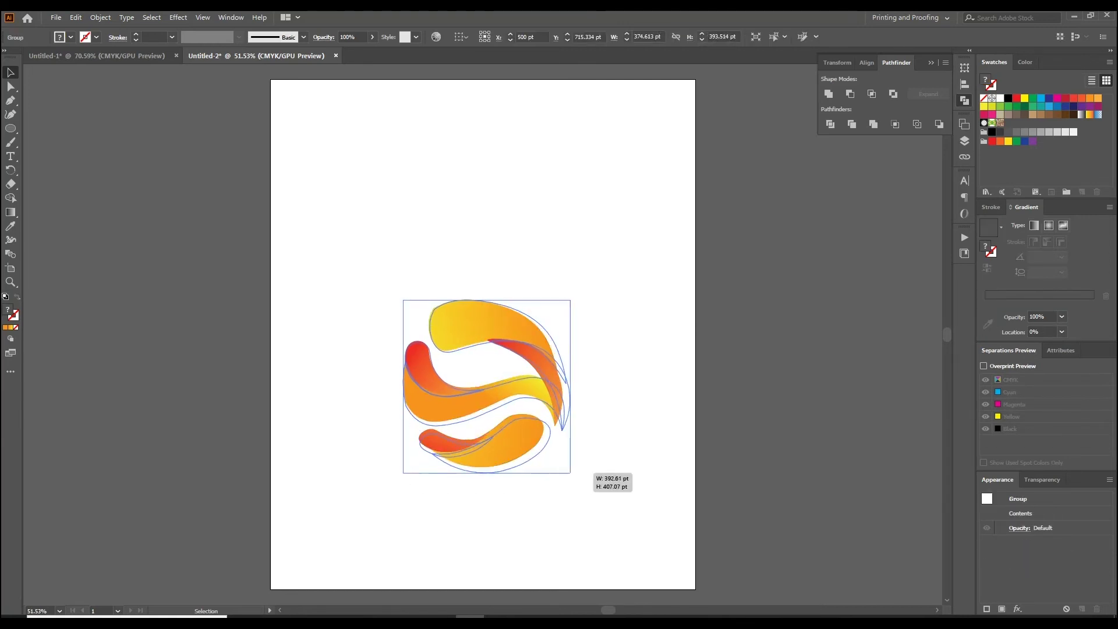
key("ctrl+shift+a")
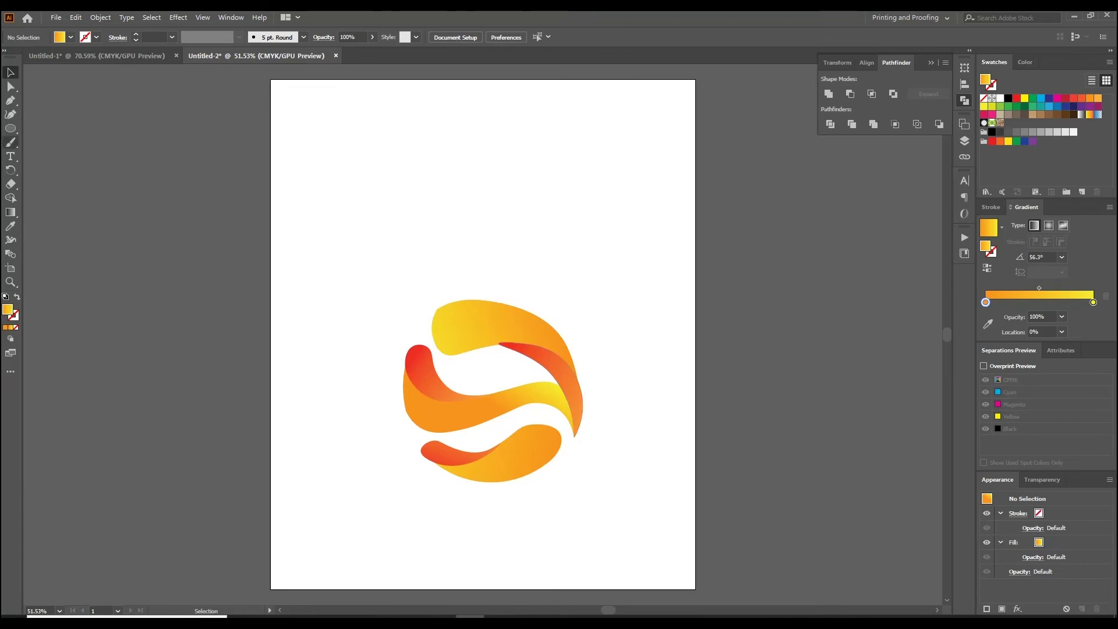
Step: Draw a curved leaf shape above the logo with the Curvature Tool and enlarge it slightly
left_click(10, 114)
left_click(506, 214)
left_click(537, 191)
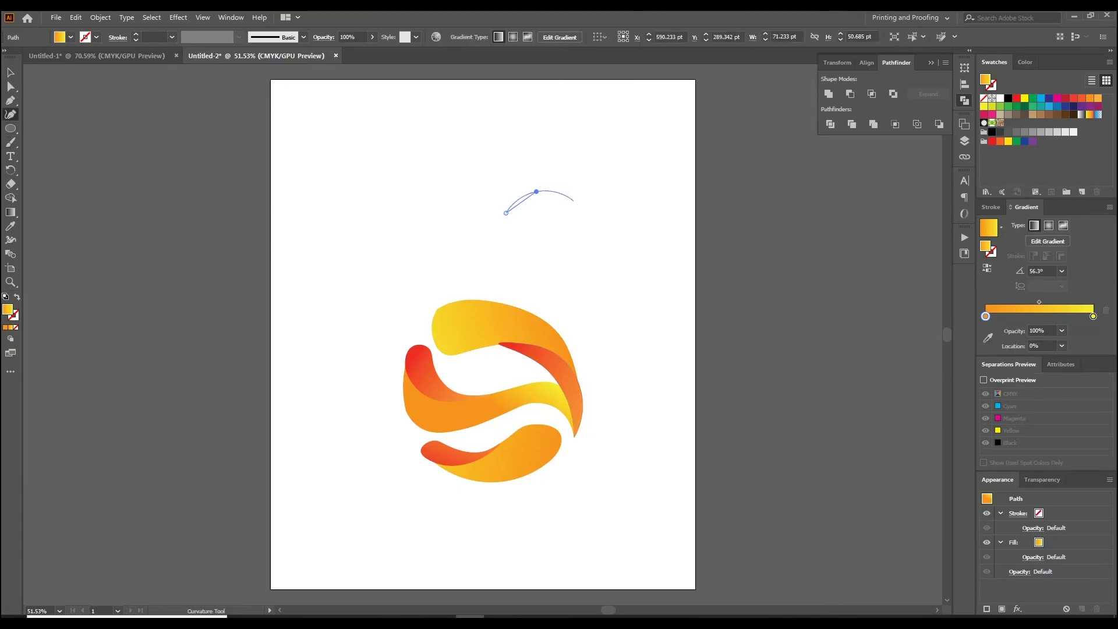
key("Escape")
left_click(600, 198)
left_click(578, 213)
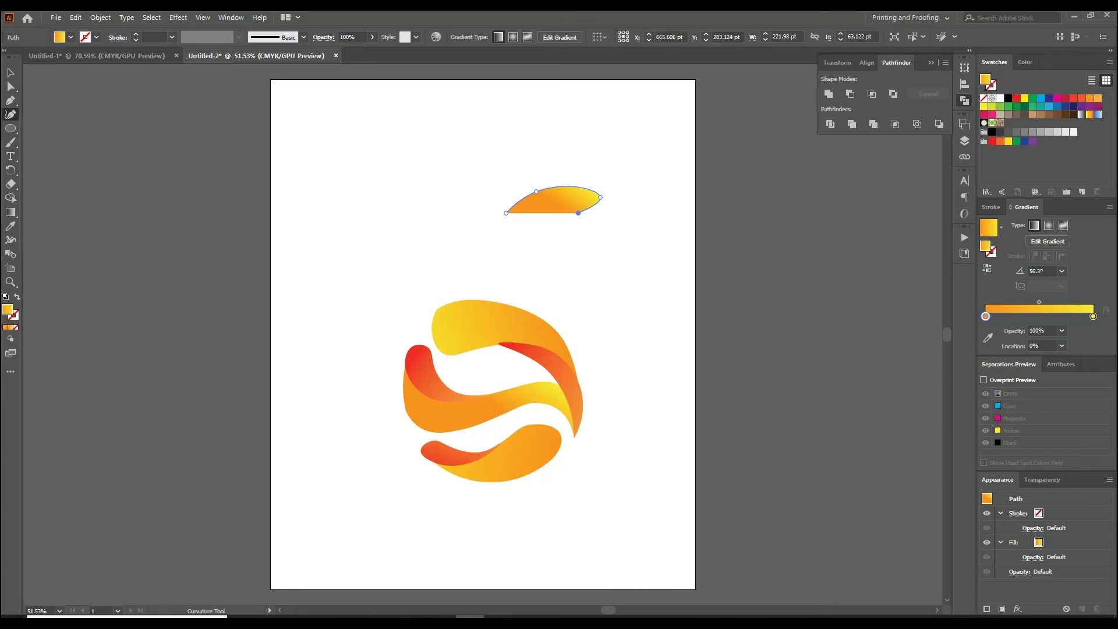
left_click(505, 213)
key("v")
left_click_drag(601, 221, 610, 227)
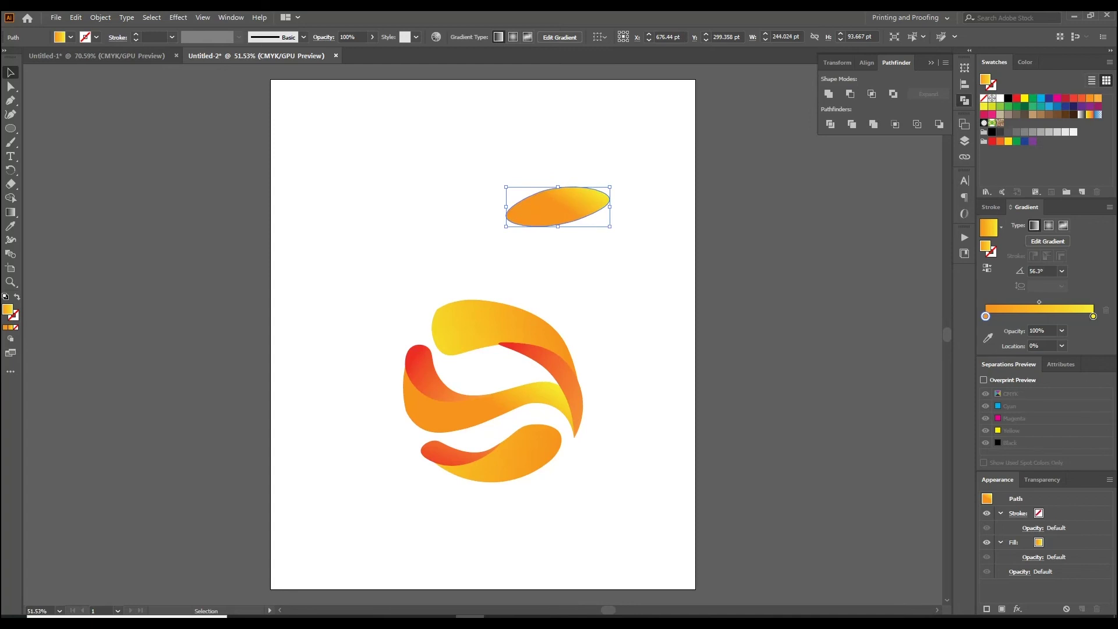
Step: Draw a second, smaller leaf shape and move it onto the larger leaf
key("shift+grave")
left_click(455, 164)
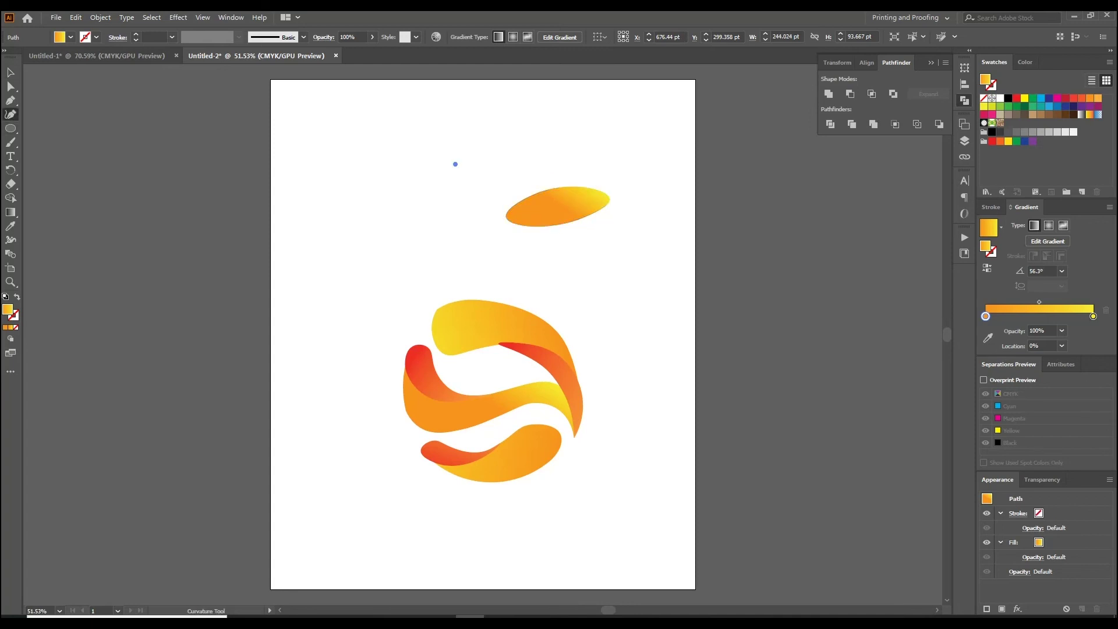
left_click(467, 156)
left_click(511, 154)
left_click(464, 173)
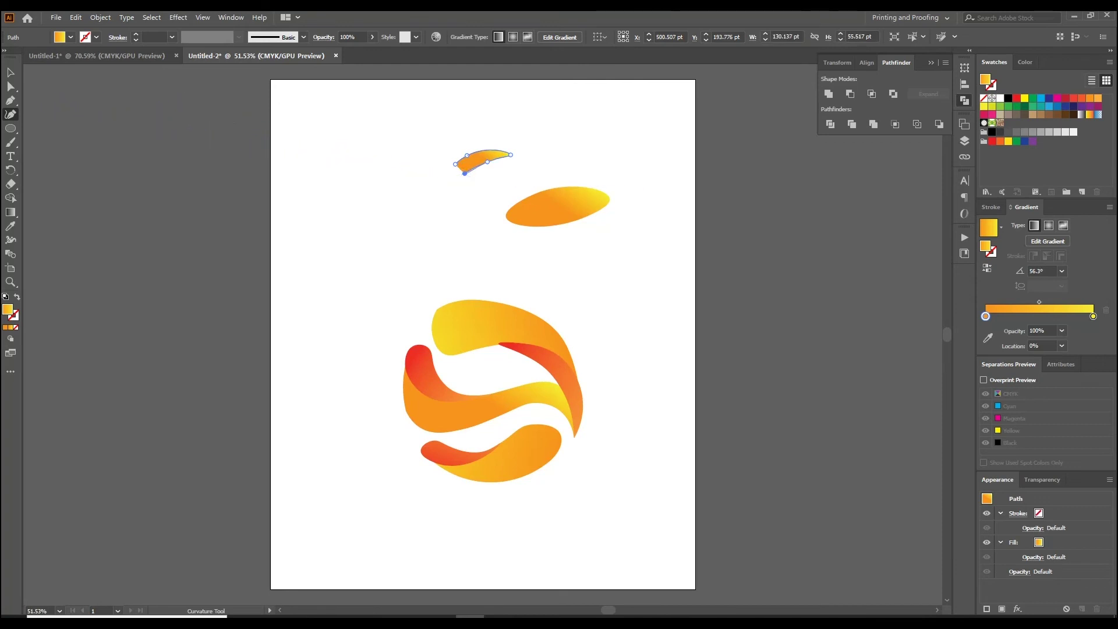
key("v")
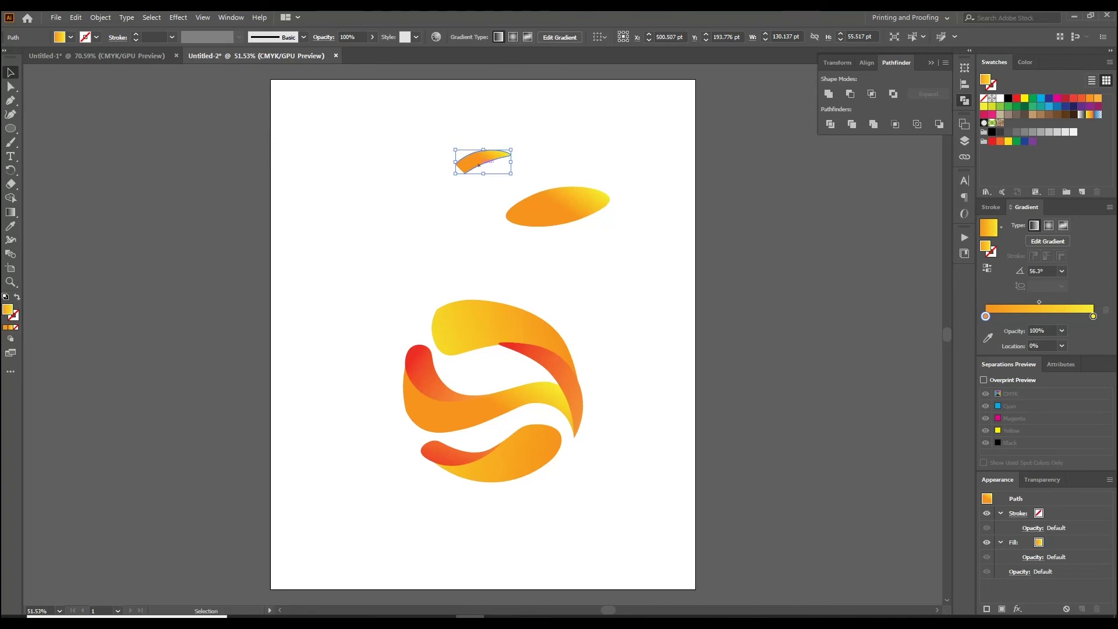
left_click_drag(483, 162, 536, 213)
Step: Group the overlapping leaf shapes, then ungroup the divided leaf into separate pieces
left_click_drag(427, 259, 576, 200)
key("ctrl+g")
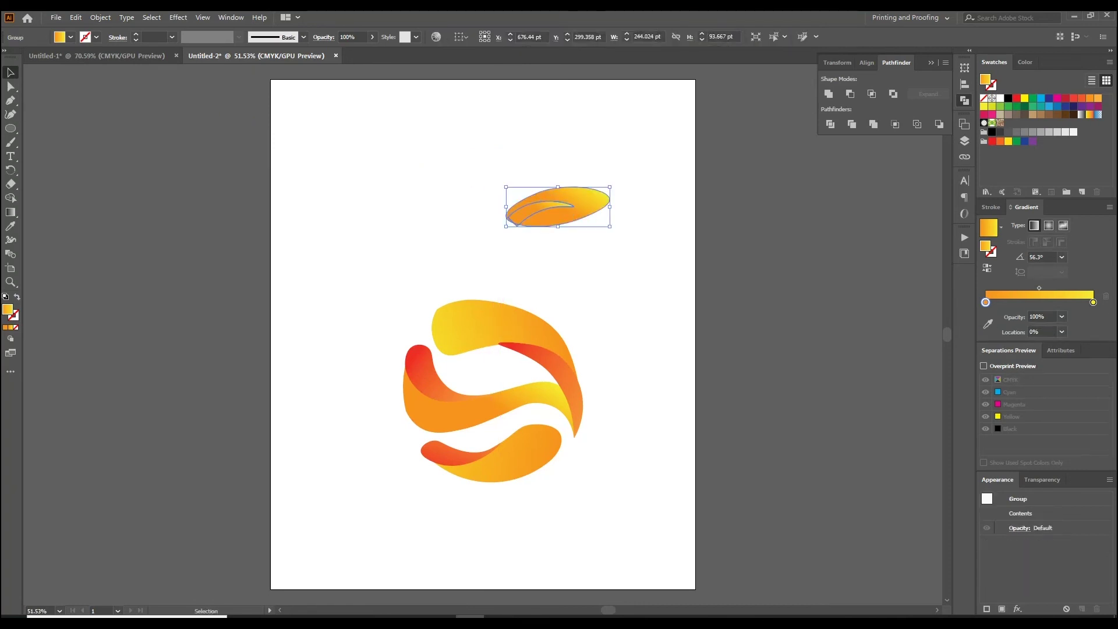
key("ctrl+shift+g")
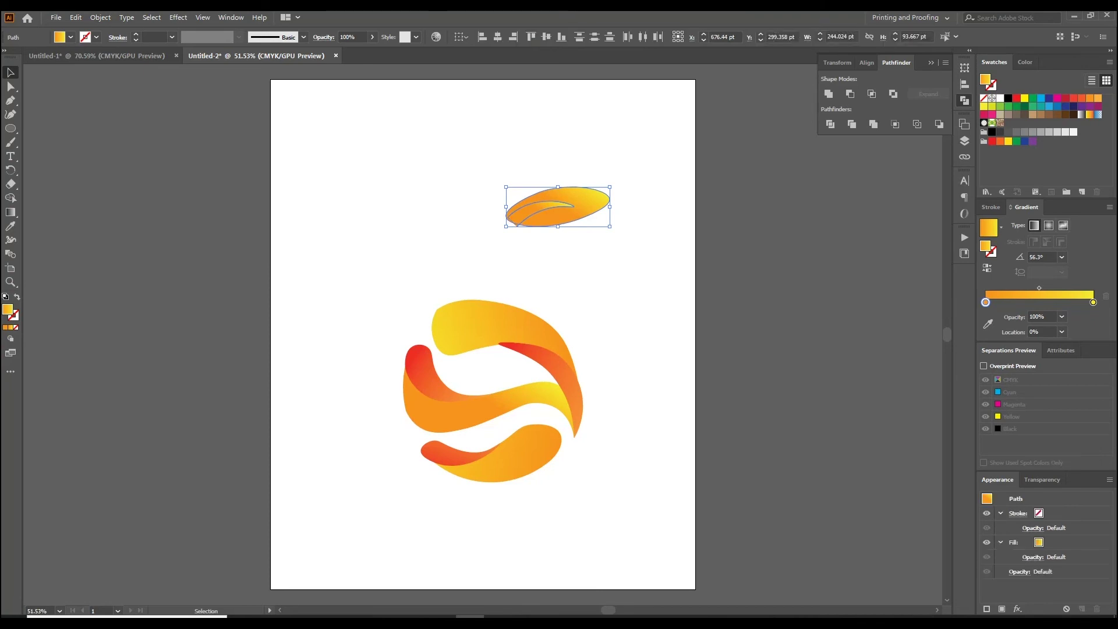
left_click_drag(489, 175, 623, 239)
right_click(553, 186)
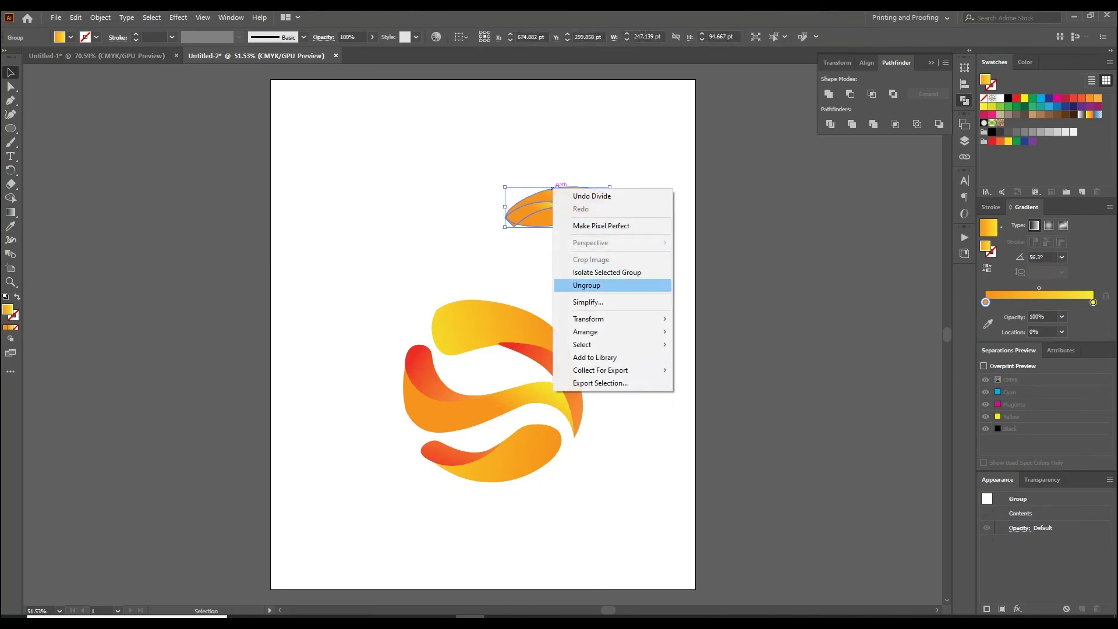
left_click(582, 283)
left_click(582, 283)
left_click(538, 216)
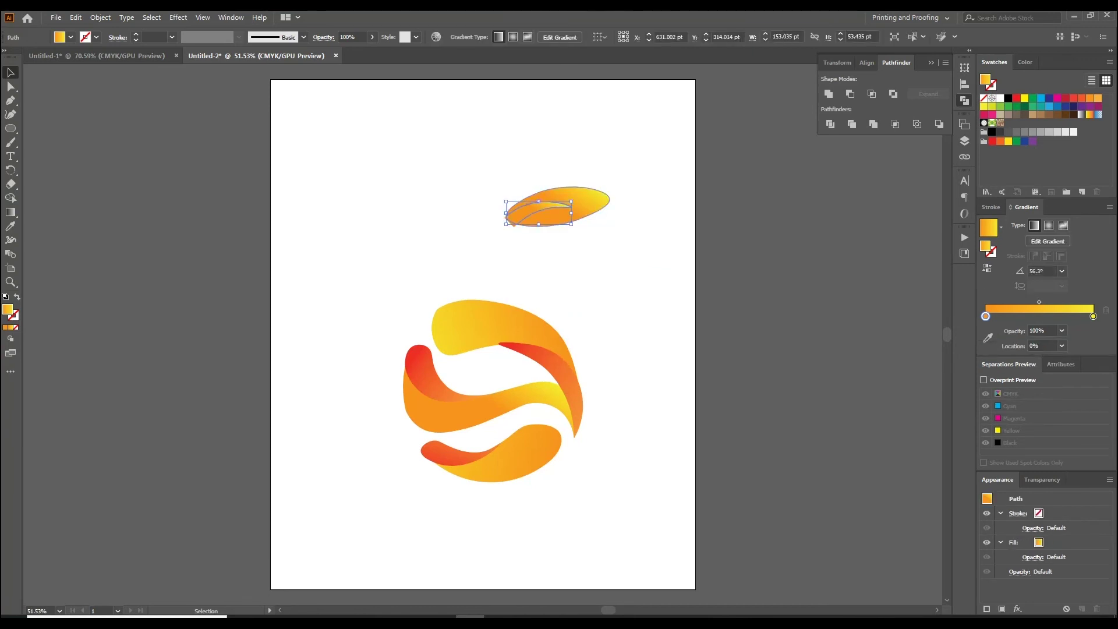
key("ctrl+shift+a")
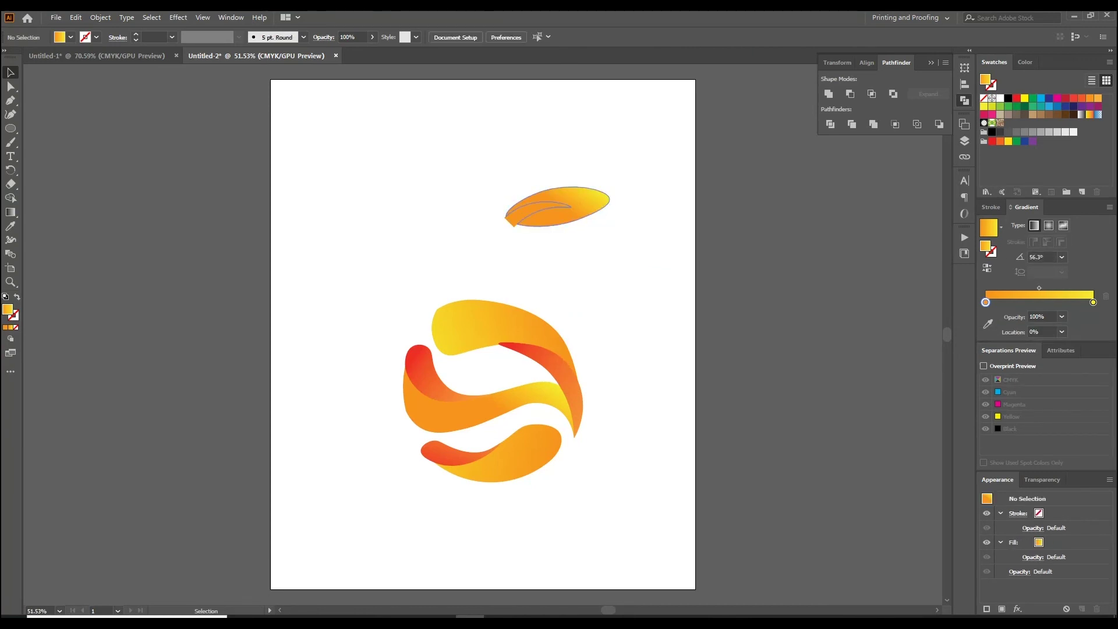
Step: Pull the thin inner orange sliver out to the left and inspect the leaf path's curve points
left_click_drag(538, 217, 414, 240)
left_click(511, 222)
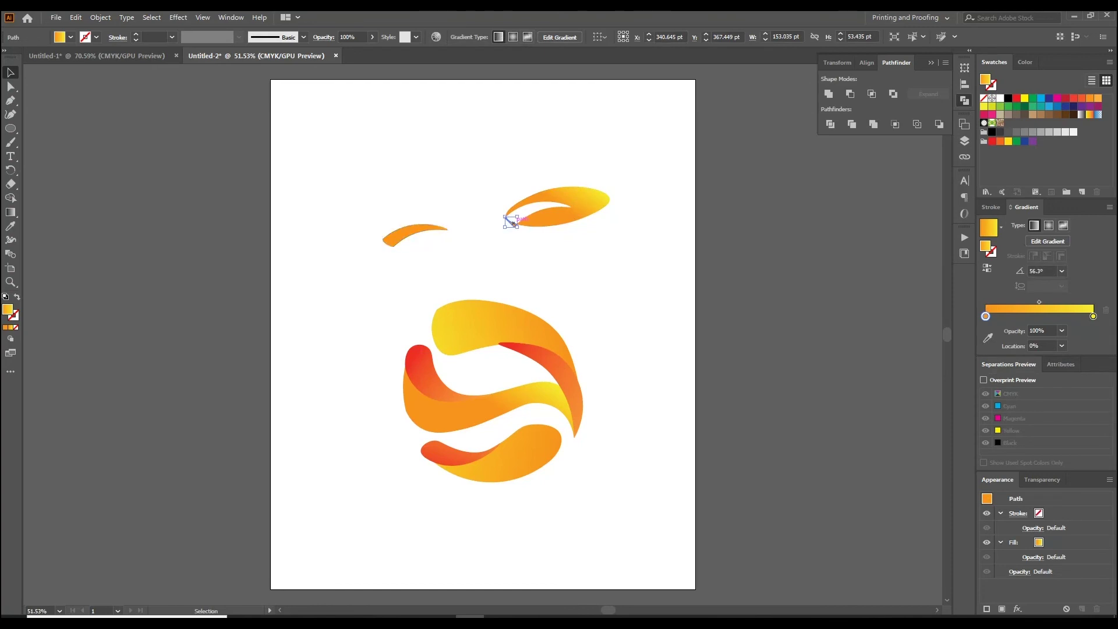
key("shift+grave")
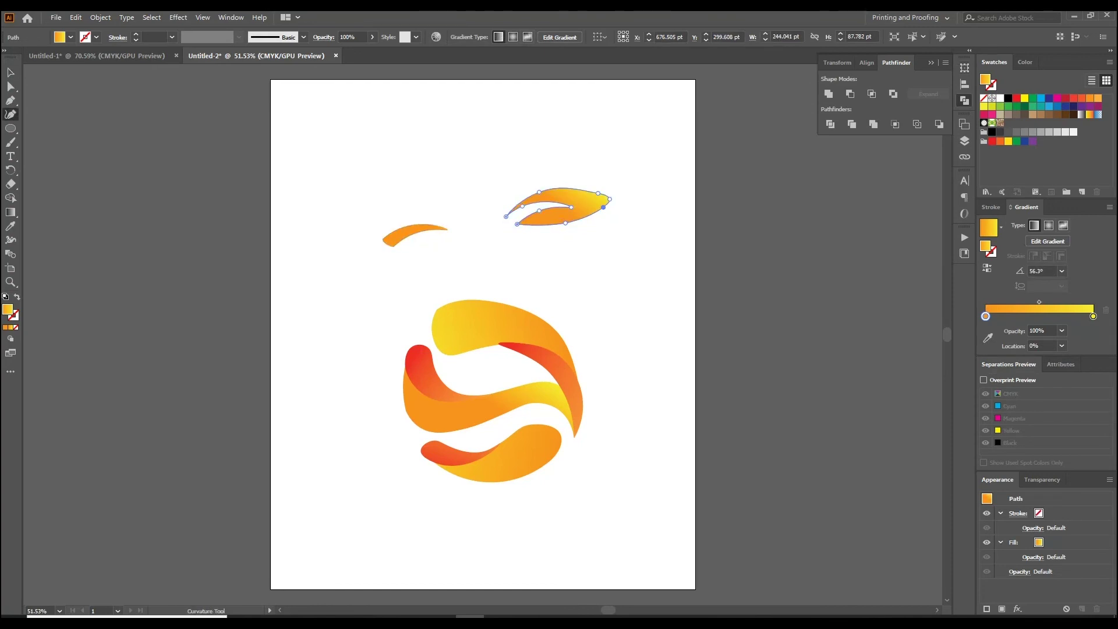
key("v")
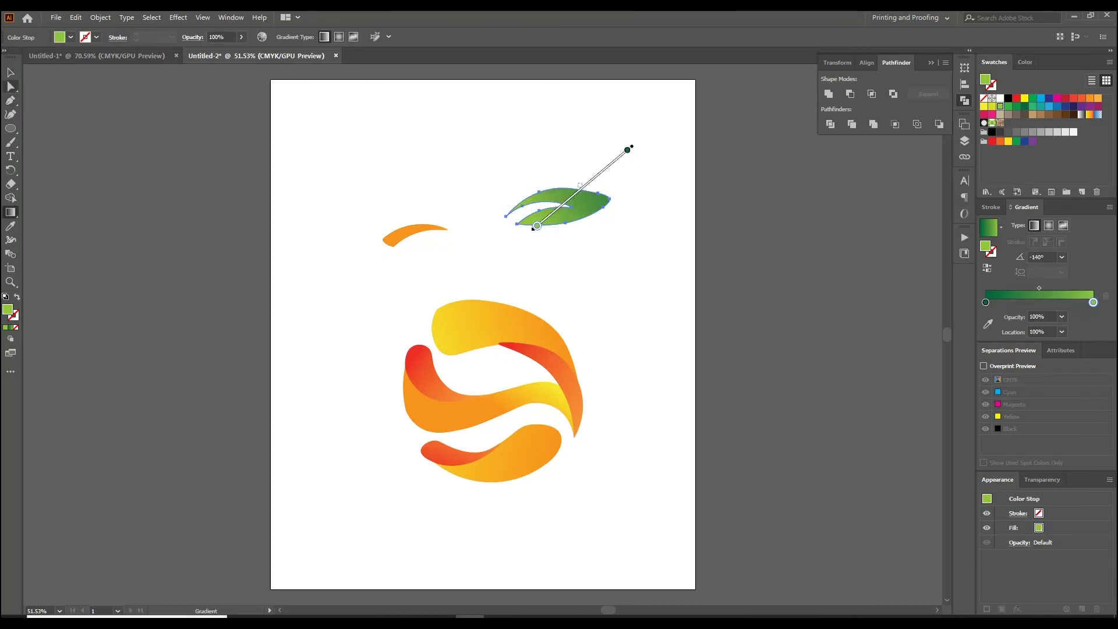
Step: Delete the orange sliver and shrink the green leaf to about 182 by 88 pt above the body
left_click_drag(406, 237, 339, 259)
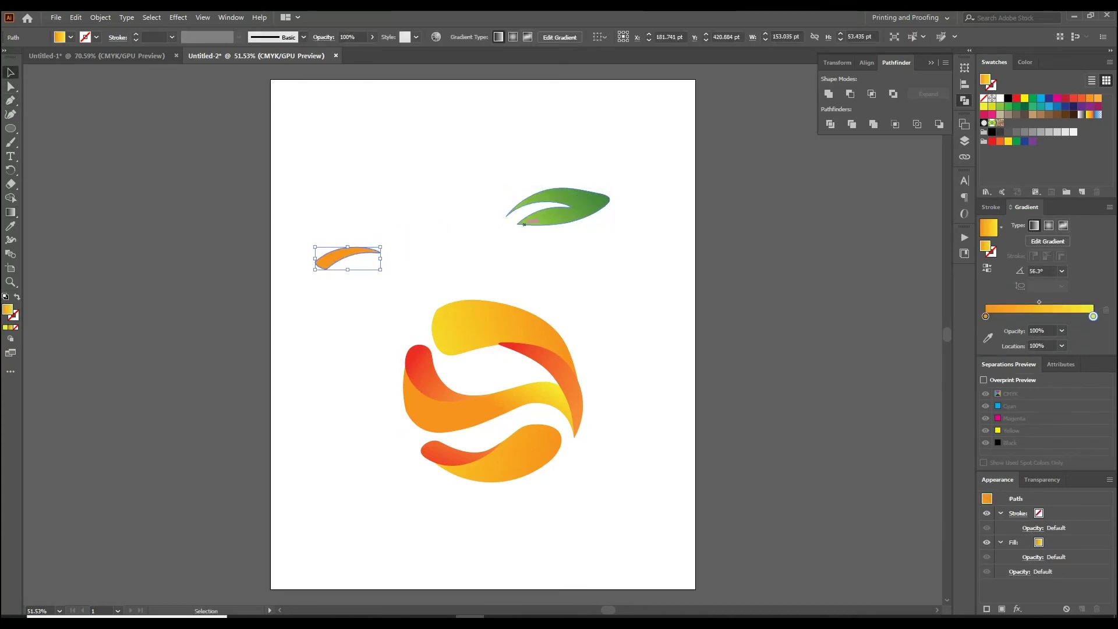
key("Delete")
left_click_drag(557, 207, 506, 259)
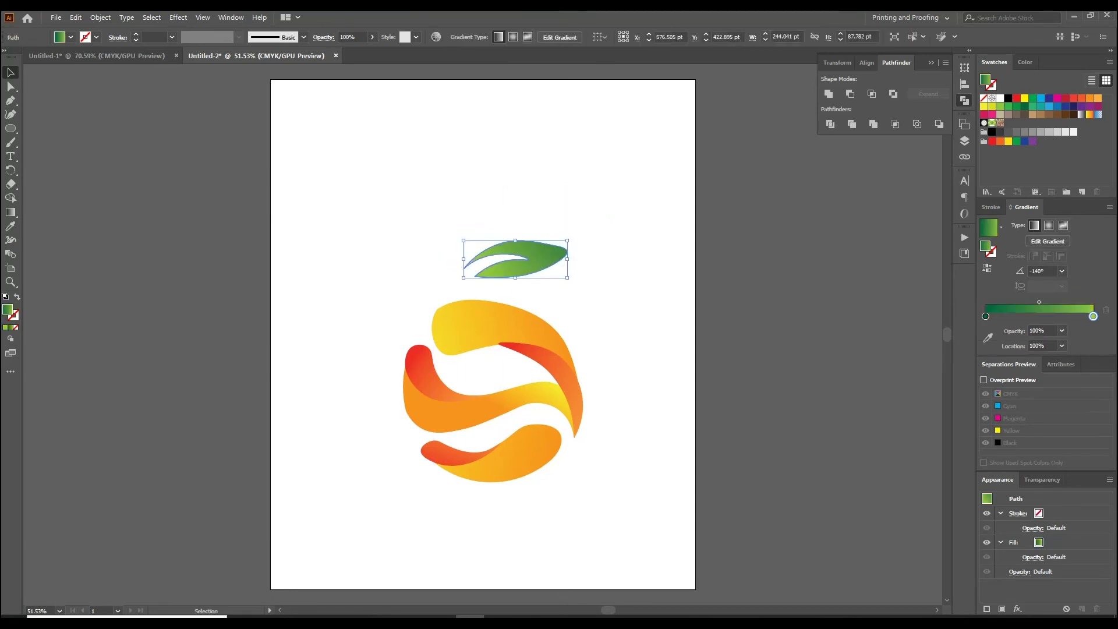
mouse_move(567, 277)
left_mouse_down()
mouse_move(541, 269)
mouse_move(568, 274)
left_mouse_up()
left_click_drag(541, 269, 541, 269)
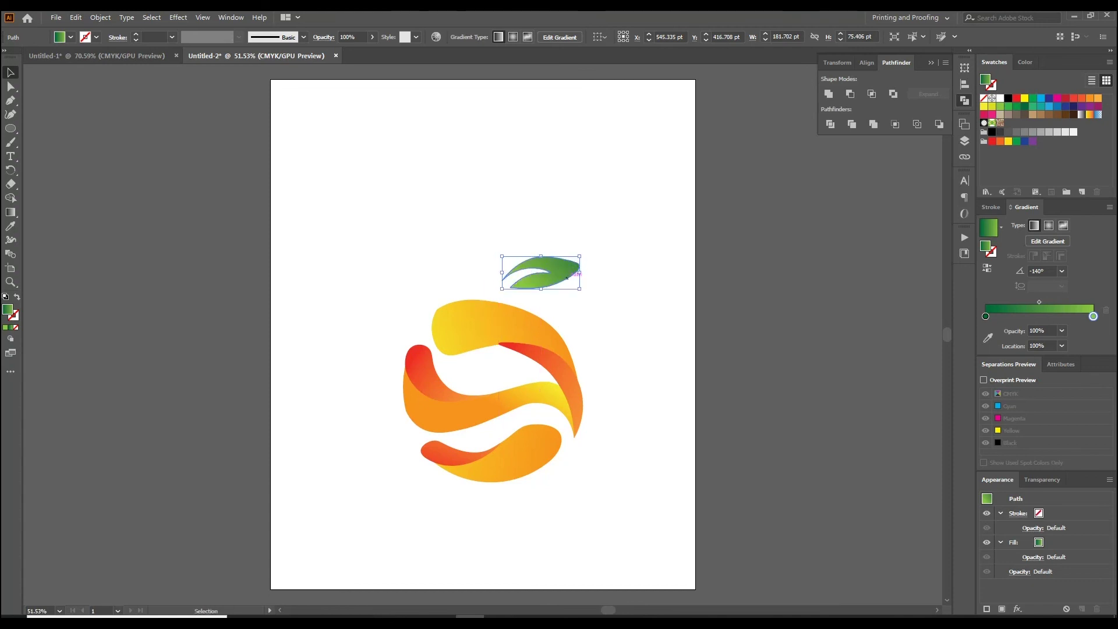
Step: Make a reflected copy of the leaf, then move and tilt it into place on the left
right_click(548, 272)
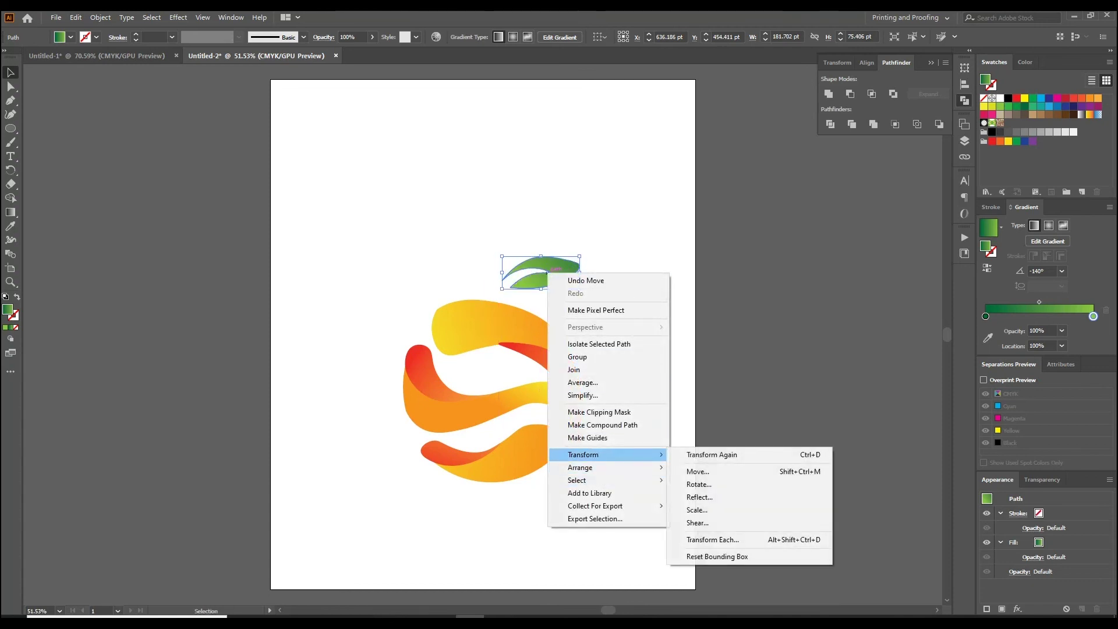
left_click(692, 498)
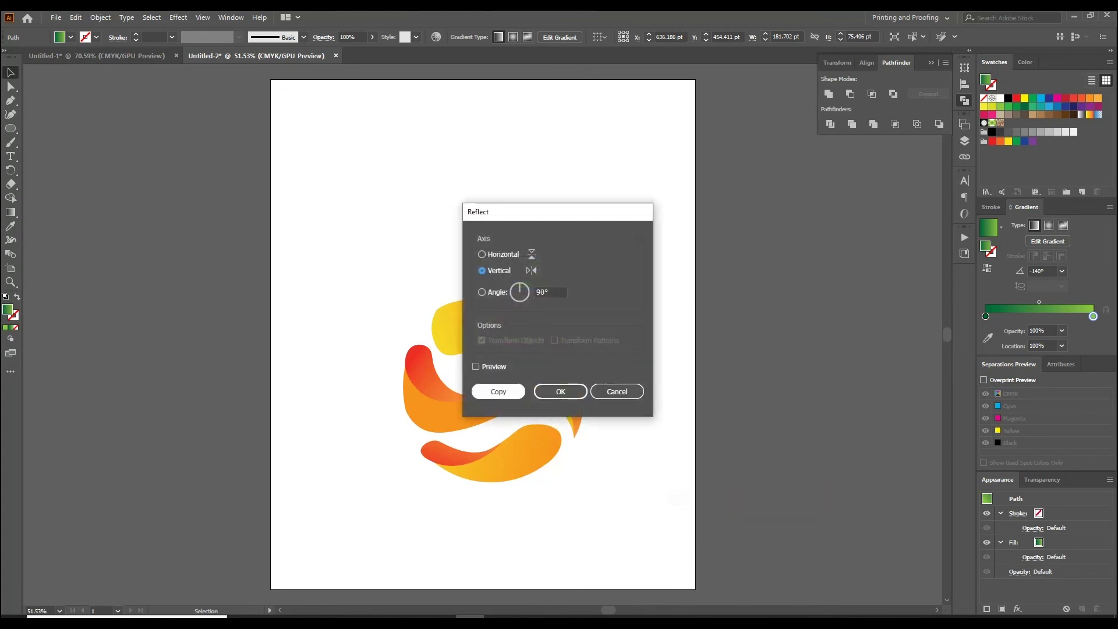
left_click(498, 392)
left_click_drag(526, 272, 434, 271)
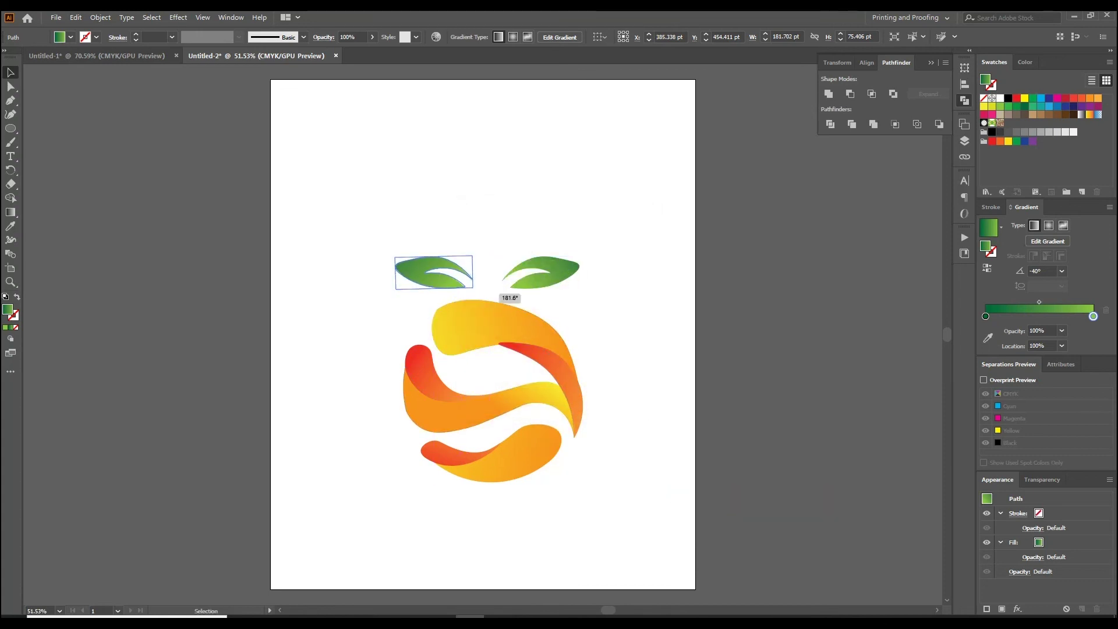
mouse_move(477, 254)
left_mouse_down()
mouse_move(471, 243)
mouse_move(451, 287)
left_mouse_up()
left_click_drag(556, 283, 543, 278)
key("ctrl+shift+a")
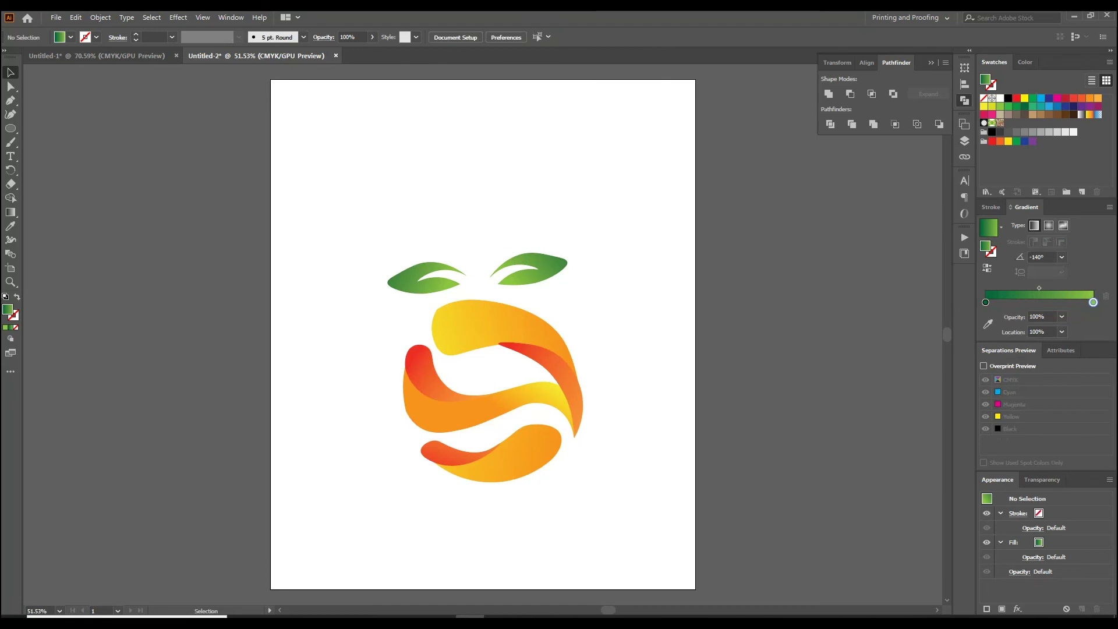
key("shift+asciitilde")
Step: Draw a narrow, pointed stem shape with the Curvature Tool
left_click(439, 192)
left_click(440, 200)
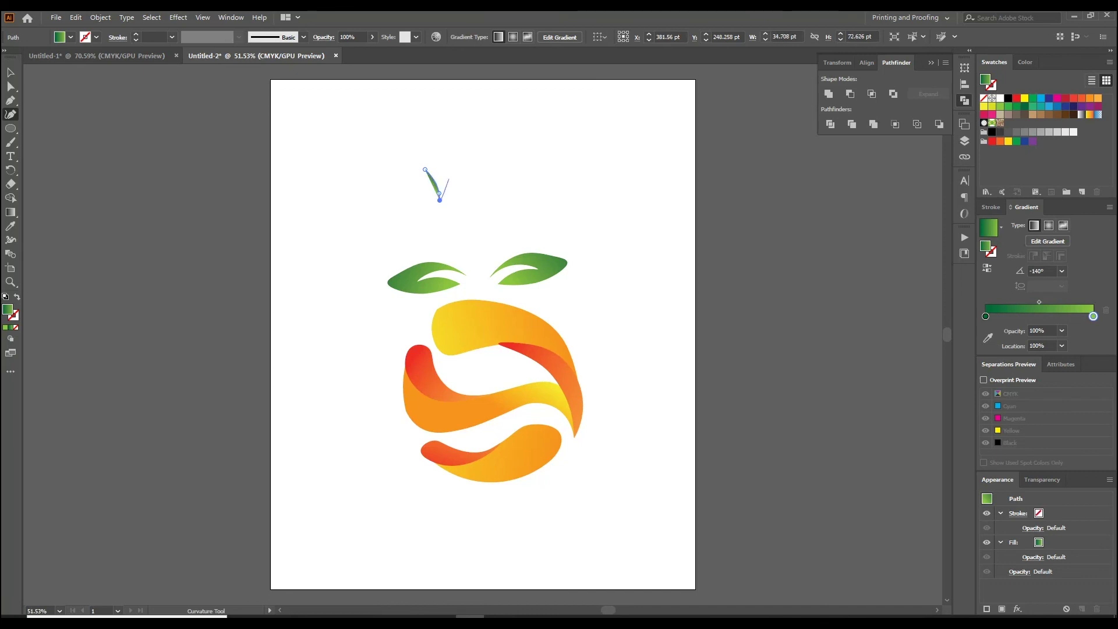
left_click(449, 177)
left_click(430, 144)
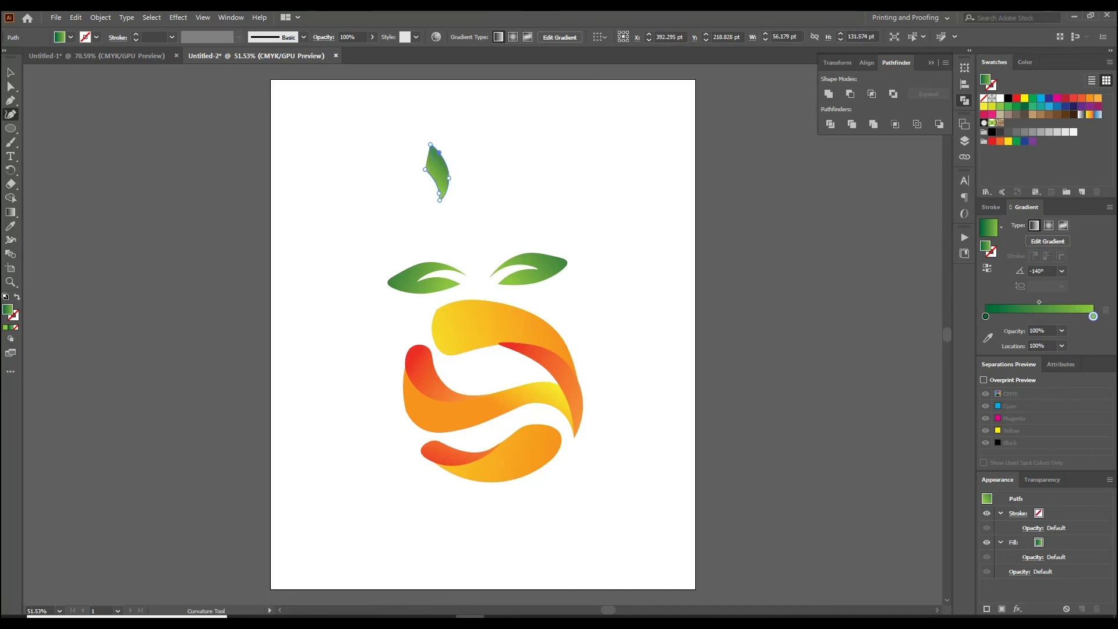
left_click(439, 153)
left_click(425, 169)
left_click_drag(432, 161, 437, 162)
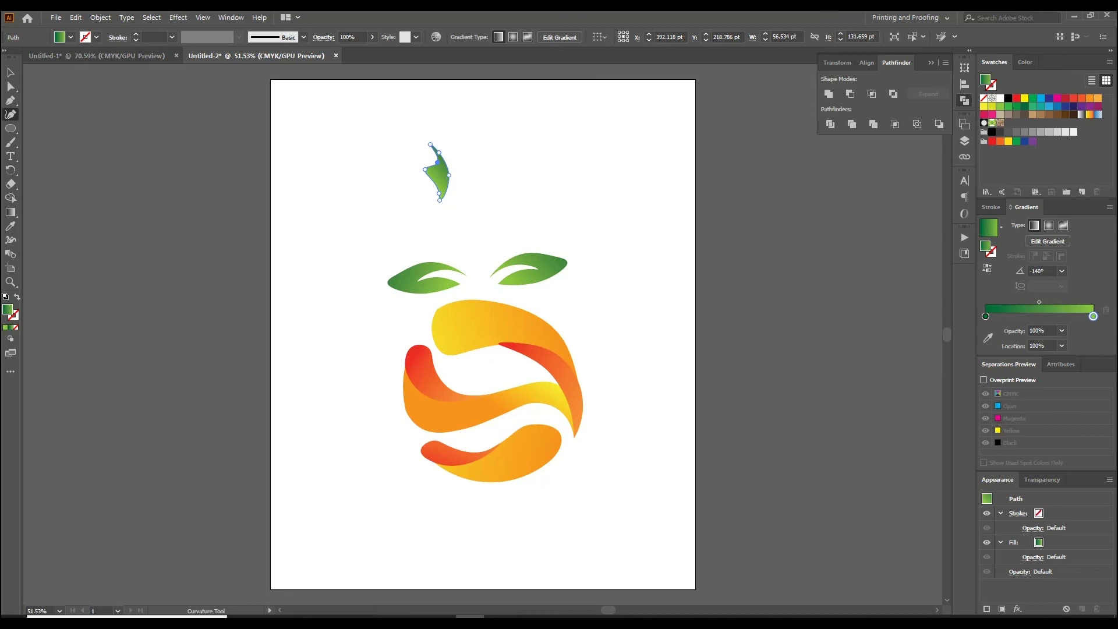
left_click_drag(449, 174, 446, 173)
Step: Fill the stem grey-brown and position it between the two green leaves
key("v")
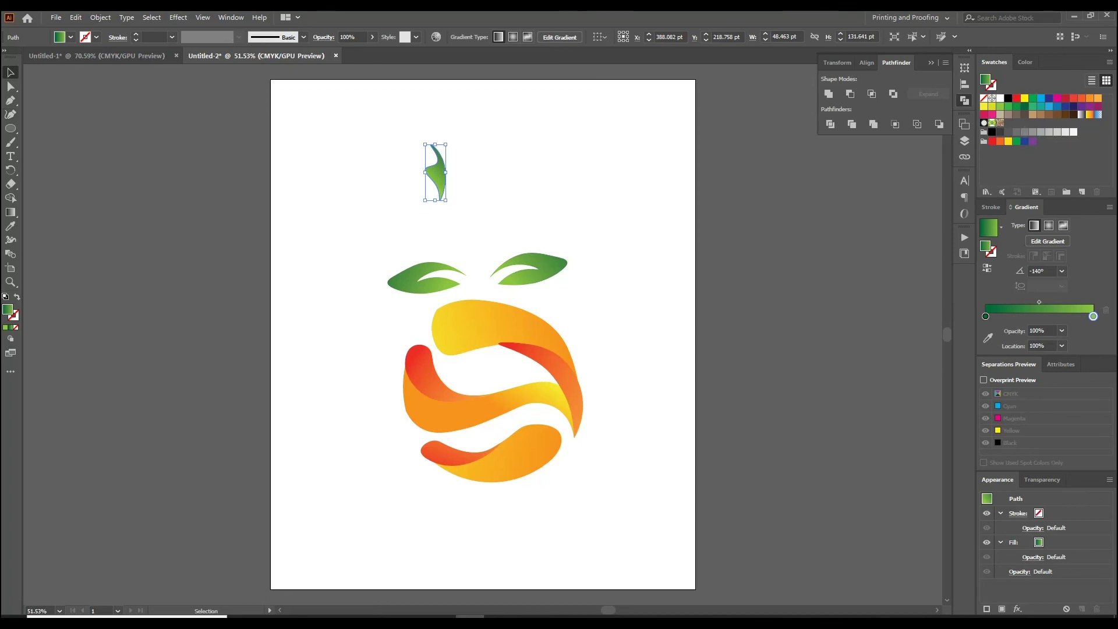
left_click(1015, 114)
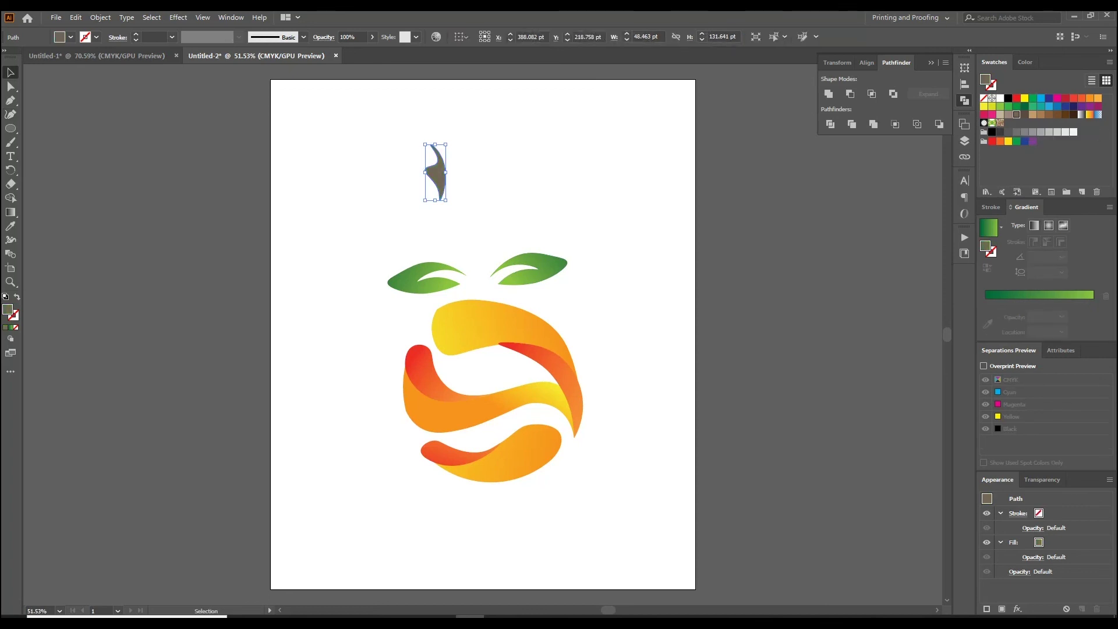
left_click_drag(424, 172, 460, 252)
key("ctrl+shift+a")
left_click_drag(480, 250, 488, 259)
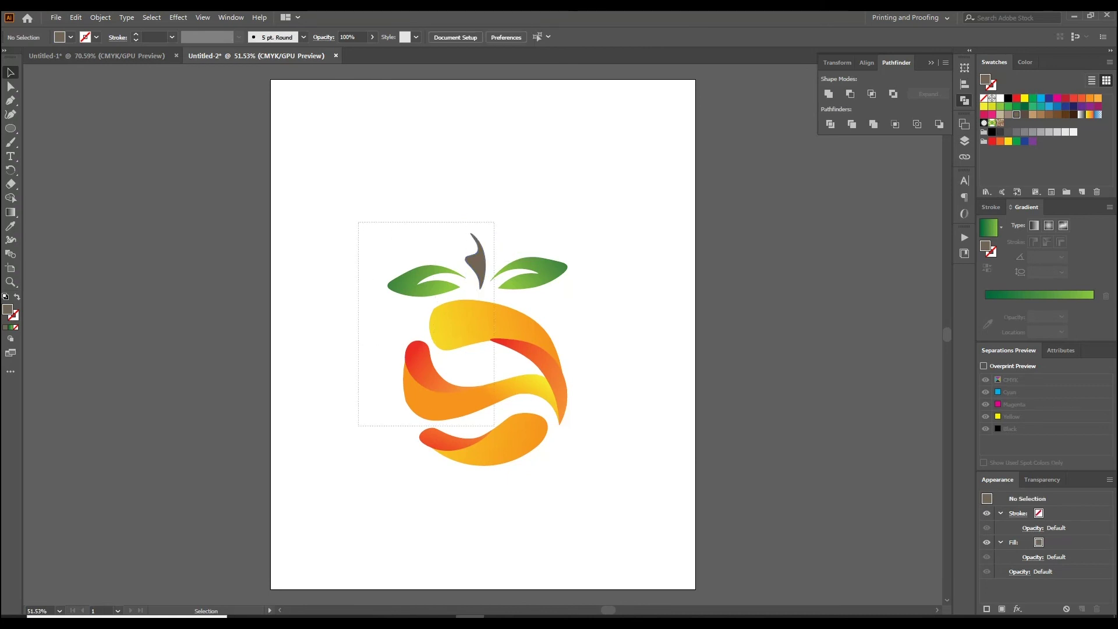
Step: Group all logo parts together and move the group off the artboard to the left
left_click_drag(358, 222, 585, 503)
right_click(485, 327)
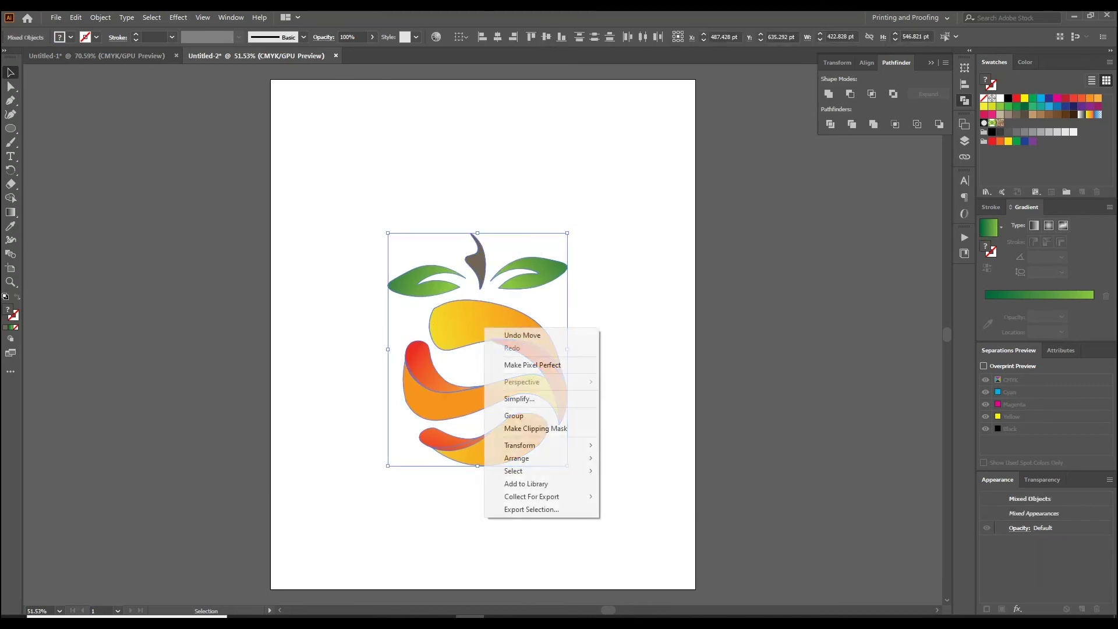
left_click(512, 415)
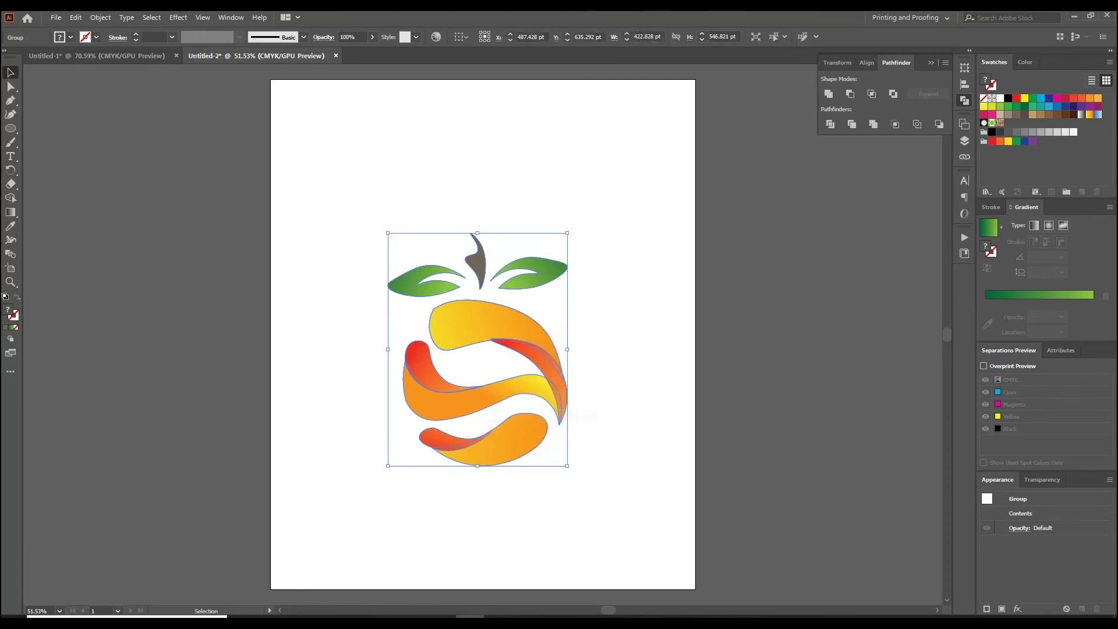
left_click_drag(470, 234, 124, 233)
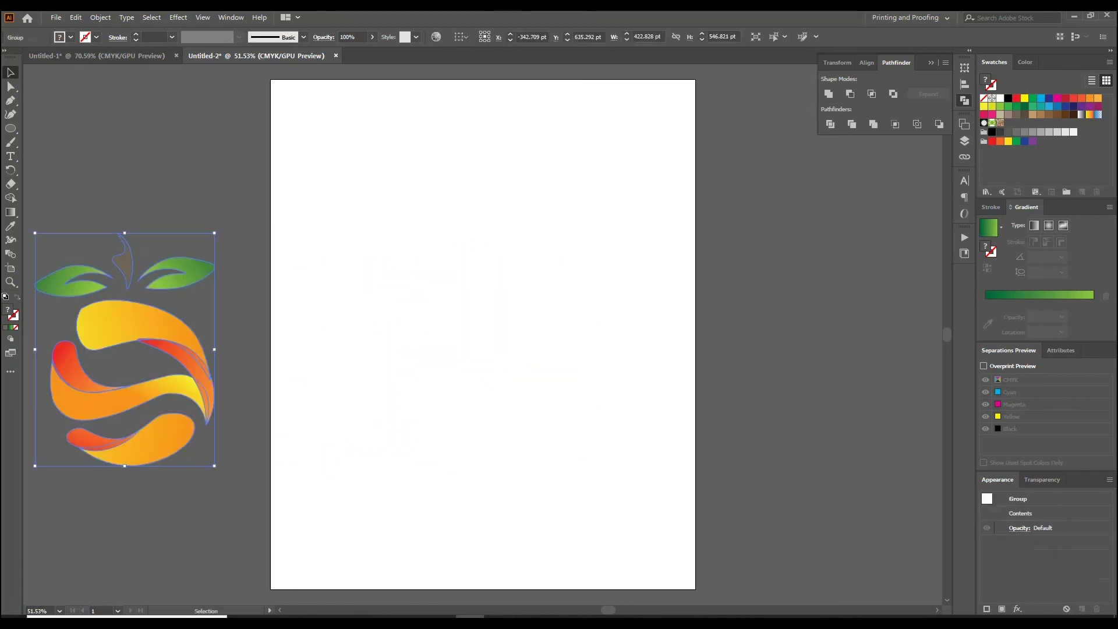
Step: Draw a black rectangle covering the whole artboard
left_click(10, 128)
left_click(68, 128)
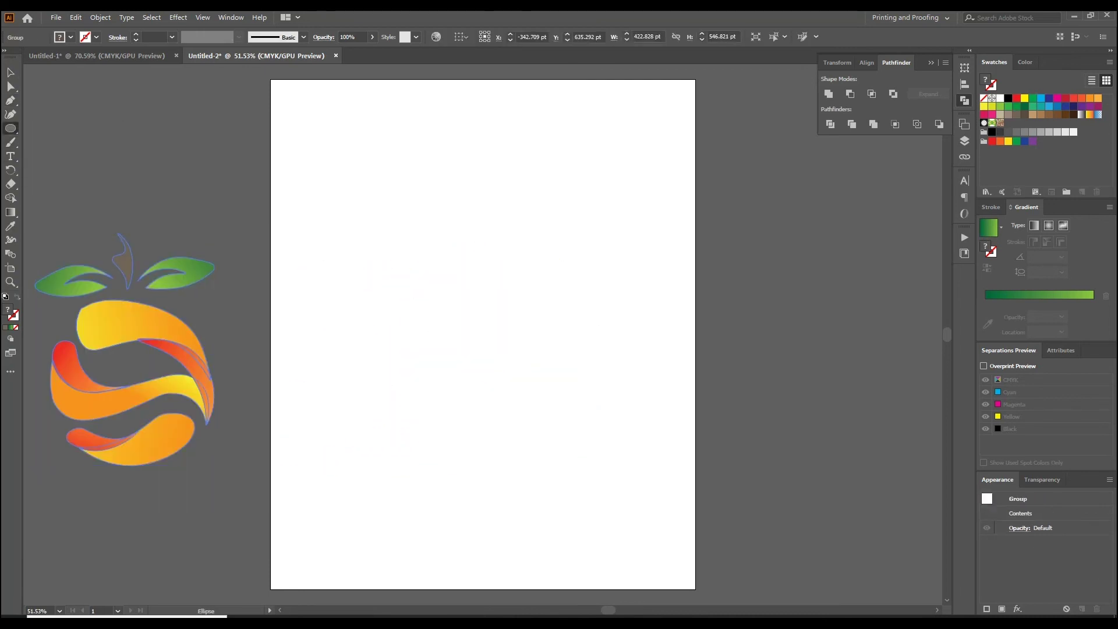
left_click_drag(270, 80, 693, 589)
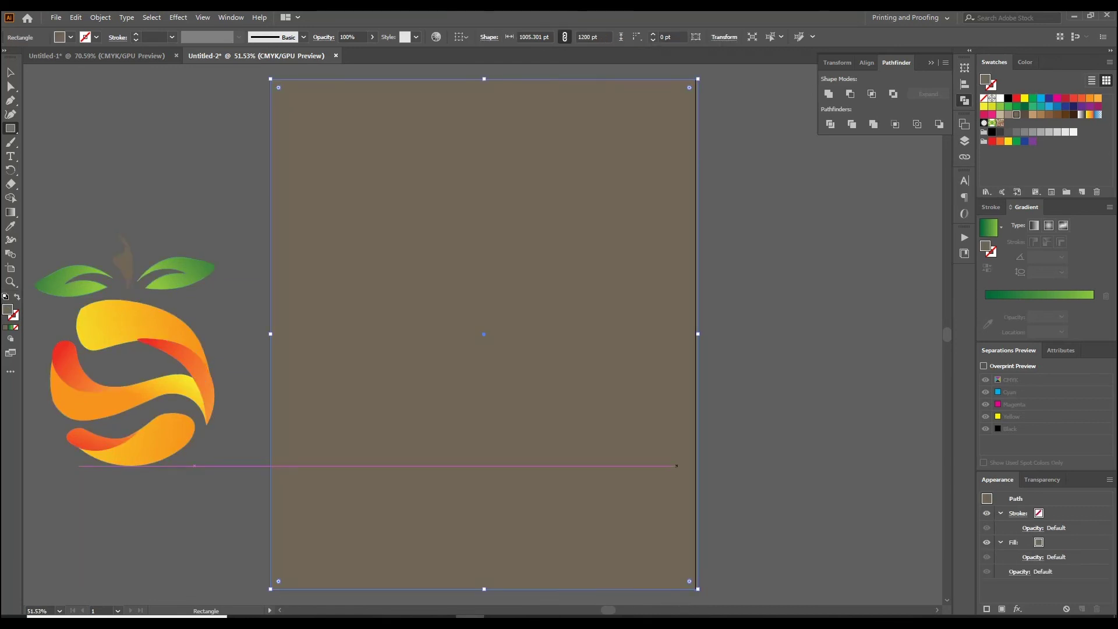
key("v")
Step: Bring the logo in front of the black background, enlarge it slightly and center it
left_click_drag(184, 343, 527, 329)
right_click(512, 324)
left_click(675, 465)
key("ctrl+shift+a")
left_click(484, 334)
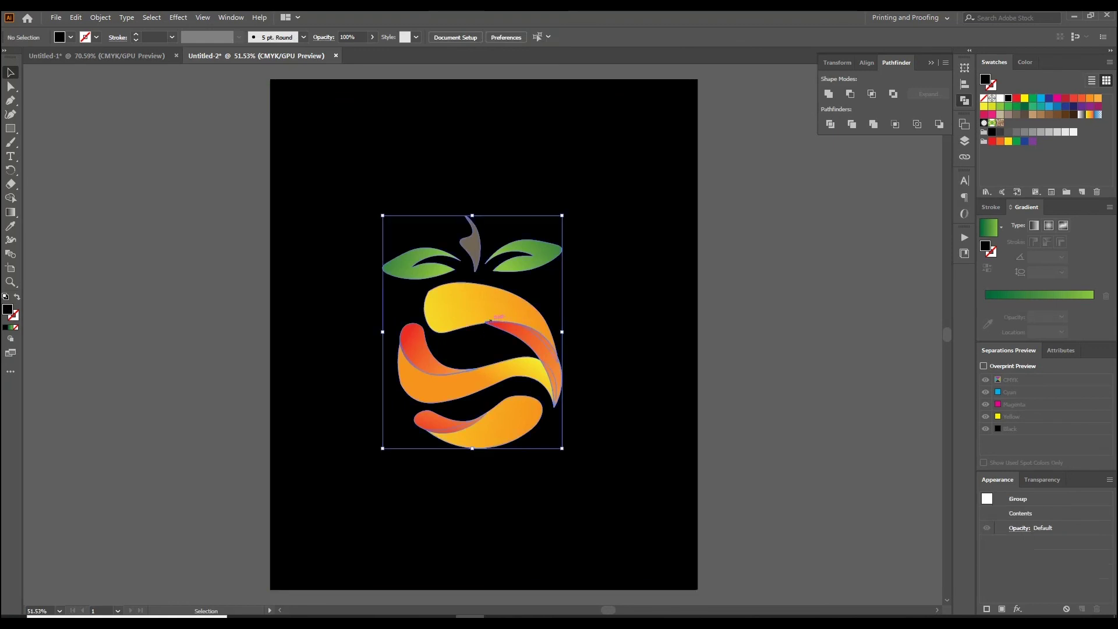
left_click_drag(559, 449, 589, 482)
left_click_drag(563, 344, 547, 337)
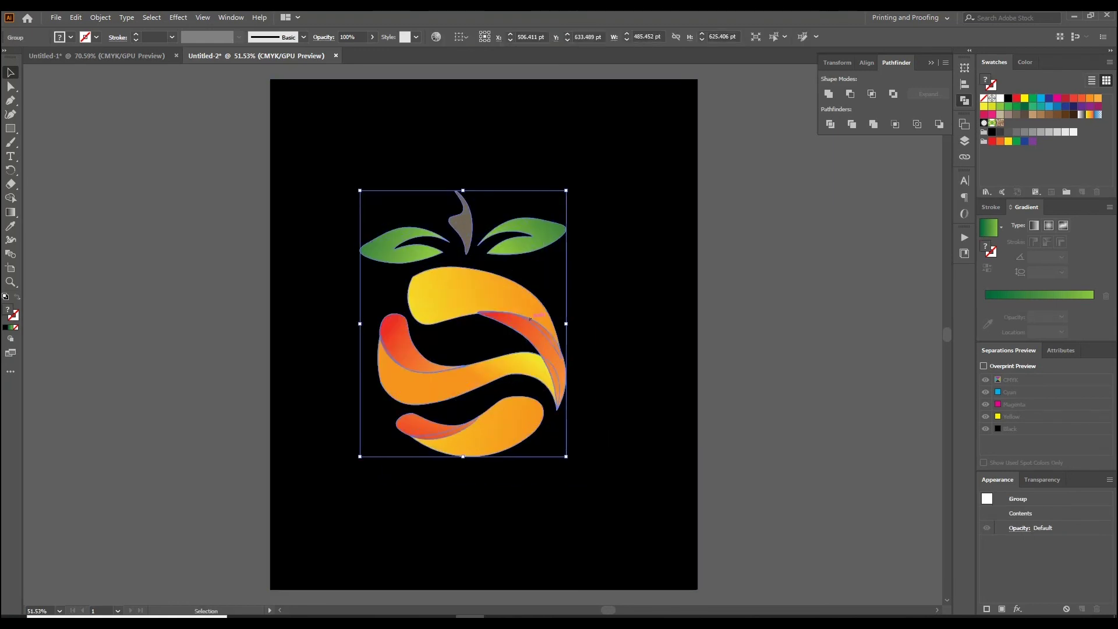